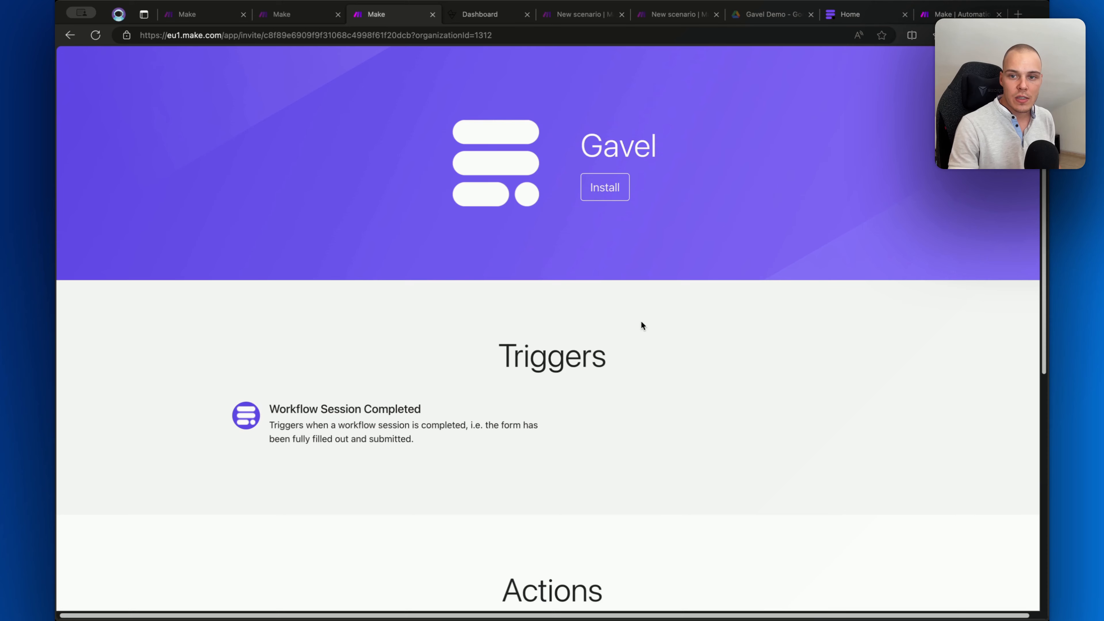
# - Scroll through the Gavel app's Triggers, Actions and Searches on its invite page
pyautogui.scroll(-6, 640, 322)
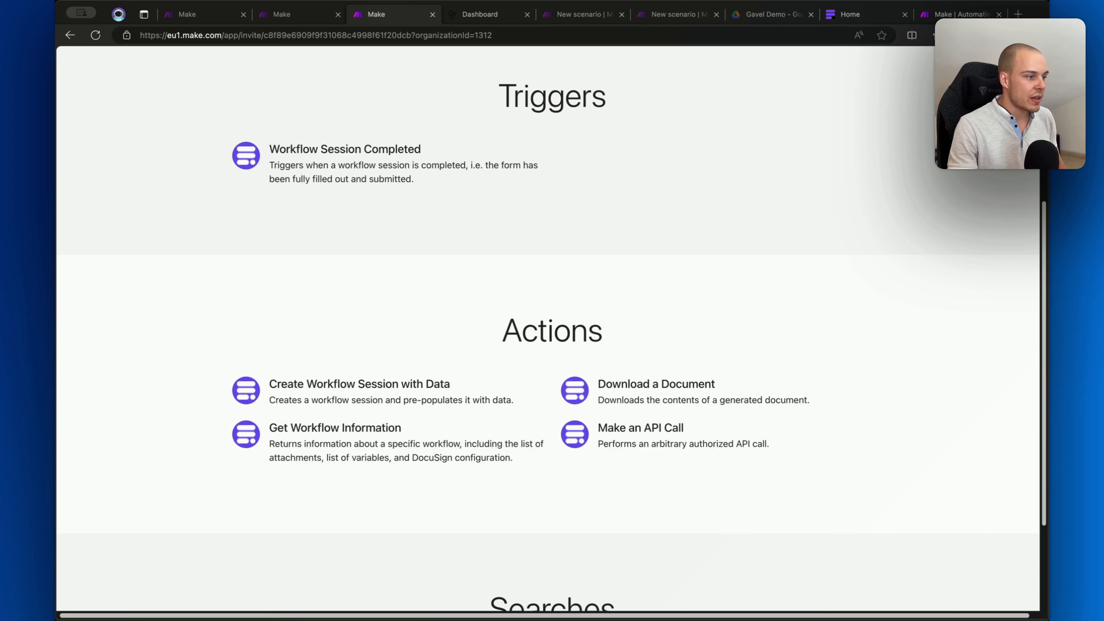
pyautogui.scroll(-2, 642, 321)
pyautogui.scroll(-3, 643, 324)
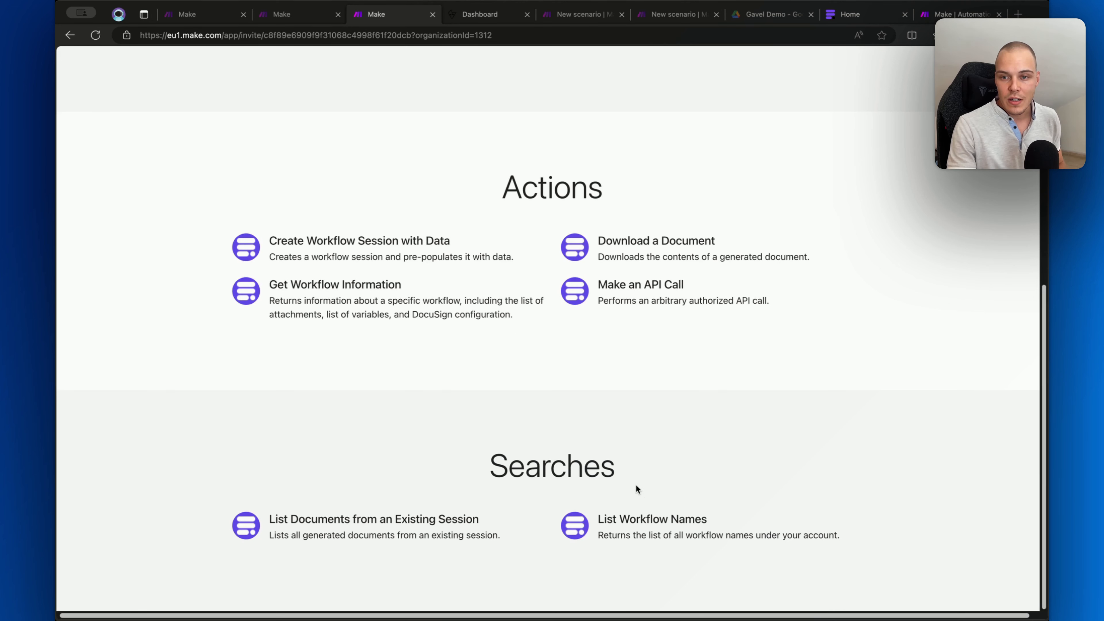
pyautogui.scroll(10, 607, 441)
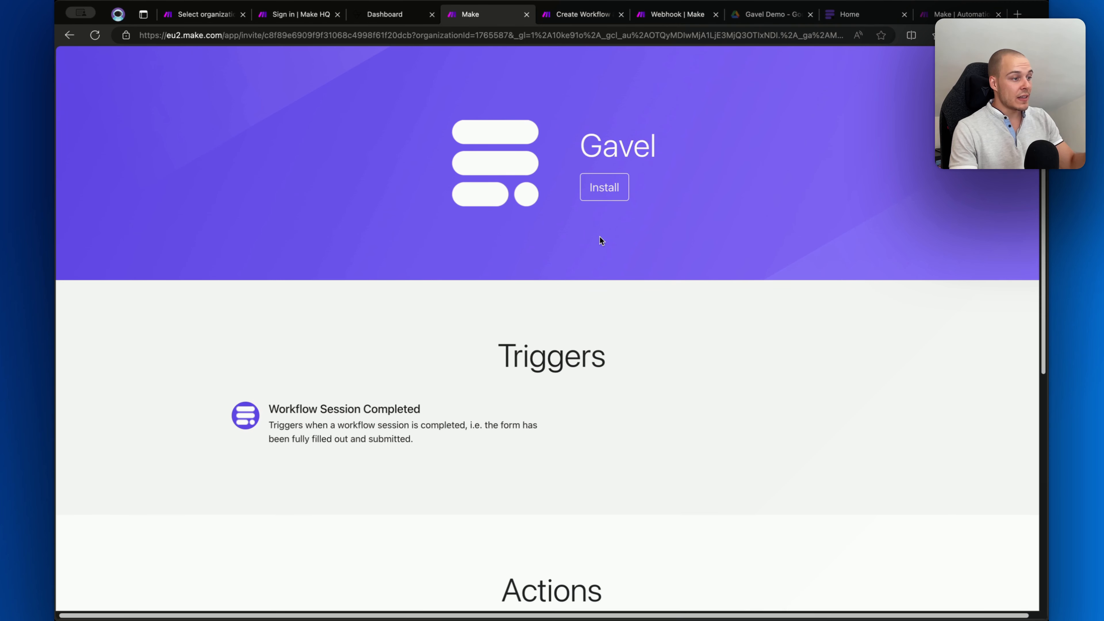
# - Install the Gavel app into the SANDBOX organization and finish the installation wizard
pyautogui.click(604, 188)
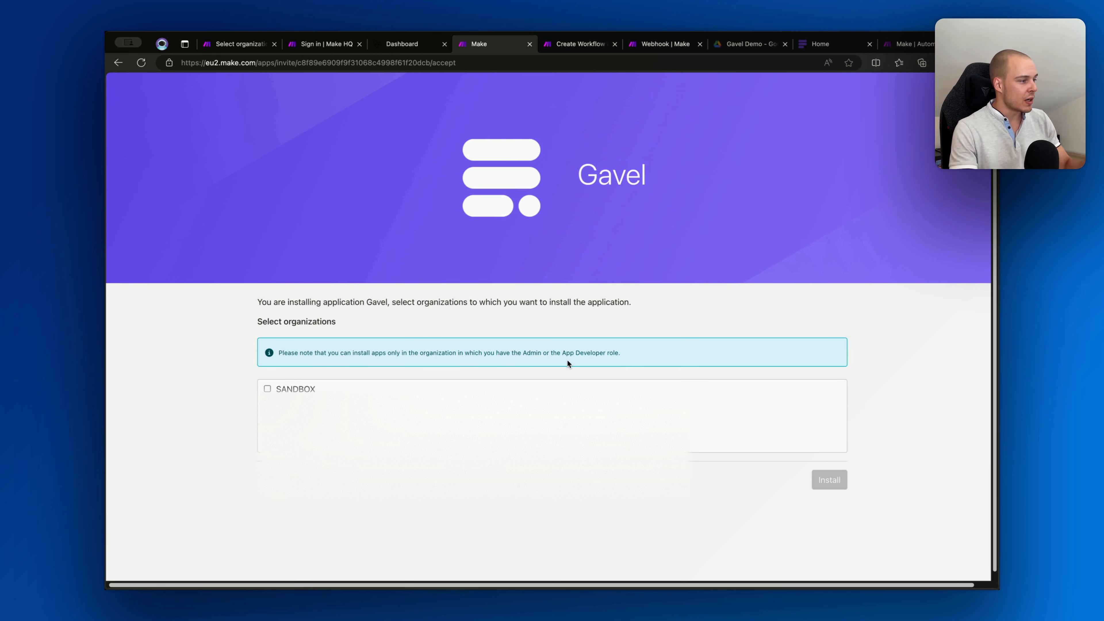
pyautogui.click(284, 391)
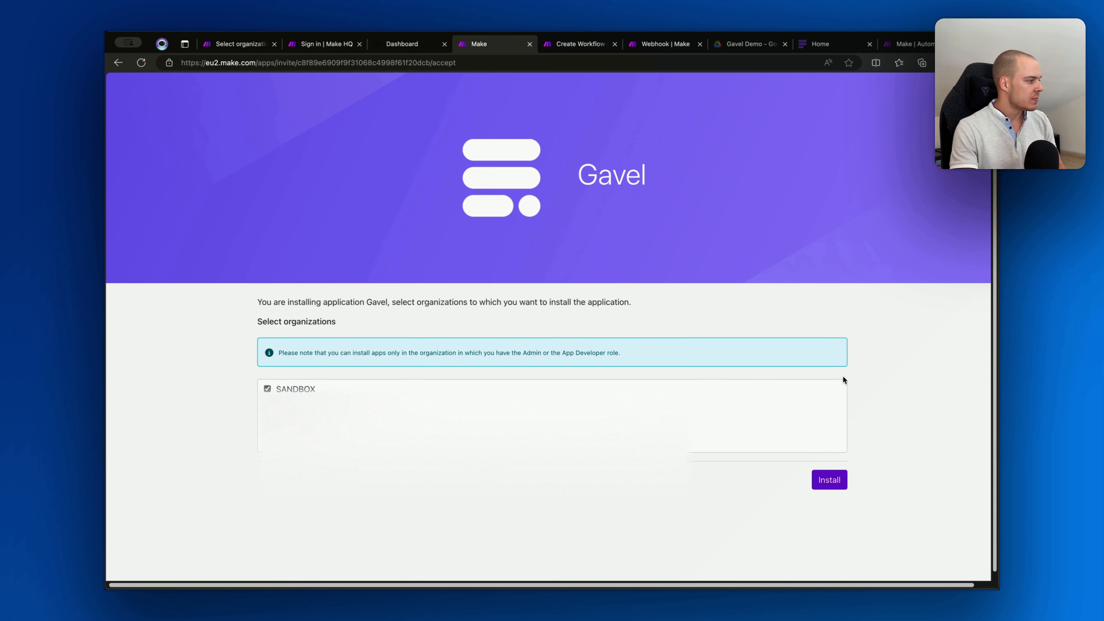
pyautogui.click(829, 481)
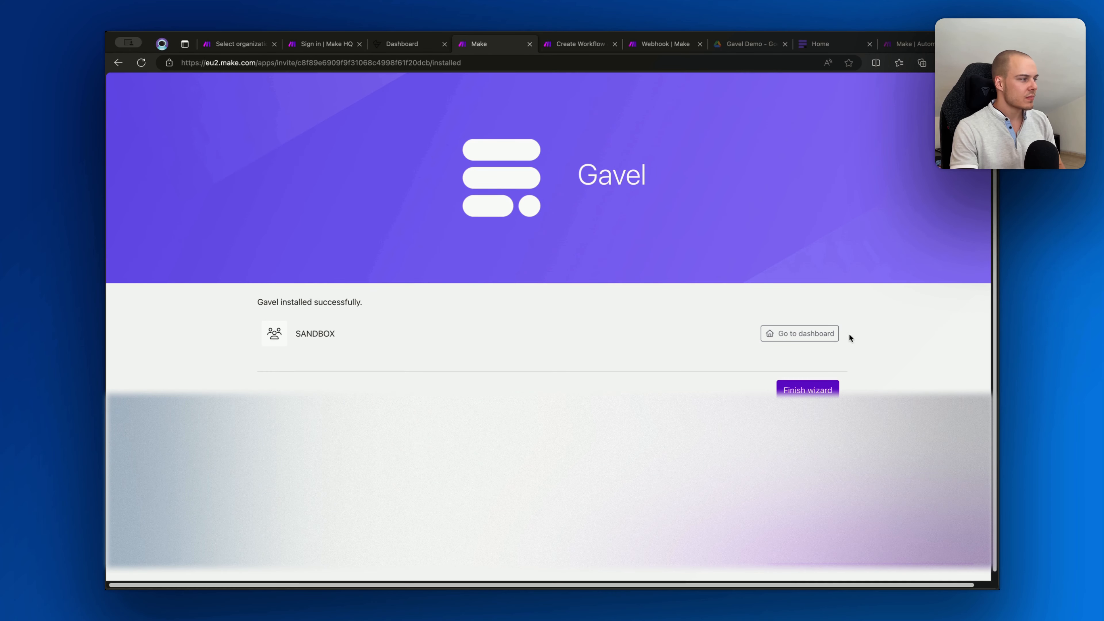
pyautogui.click(788, 390)
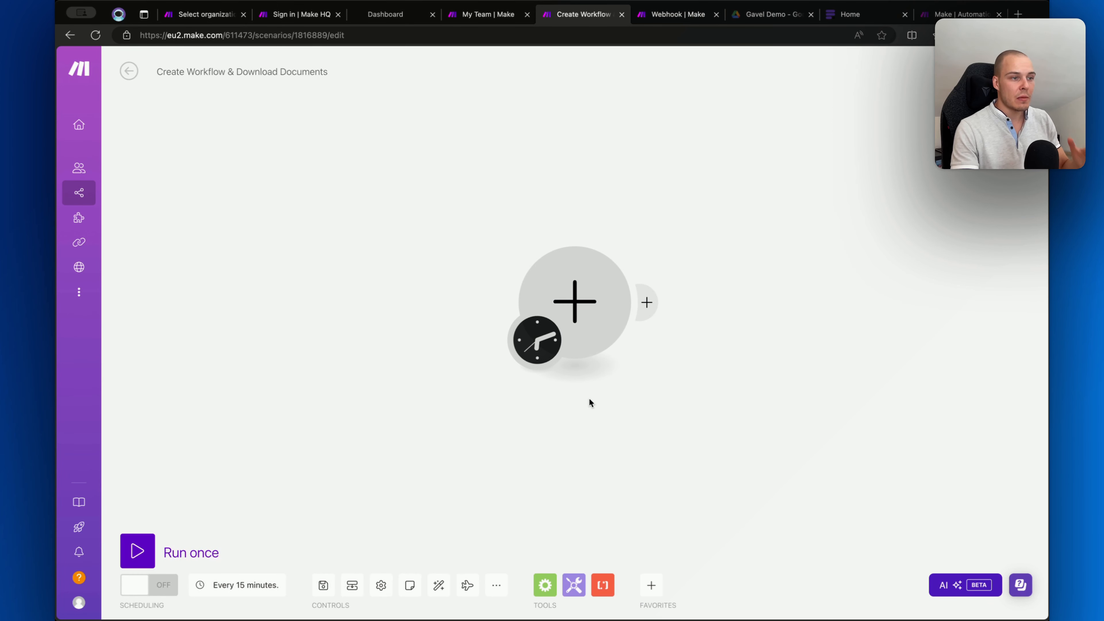
# - Search modules for 'gavel' and bring up the full list of Gavel modules
pyautogui.click(597, 290)
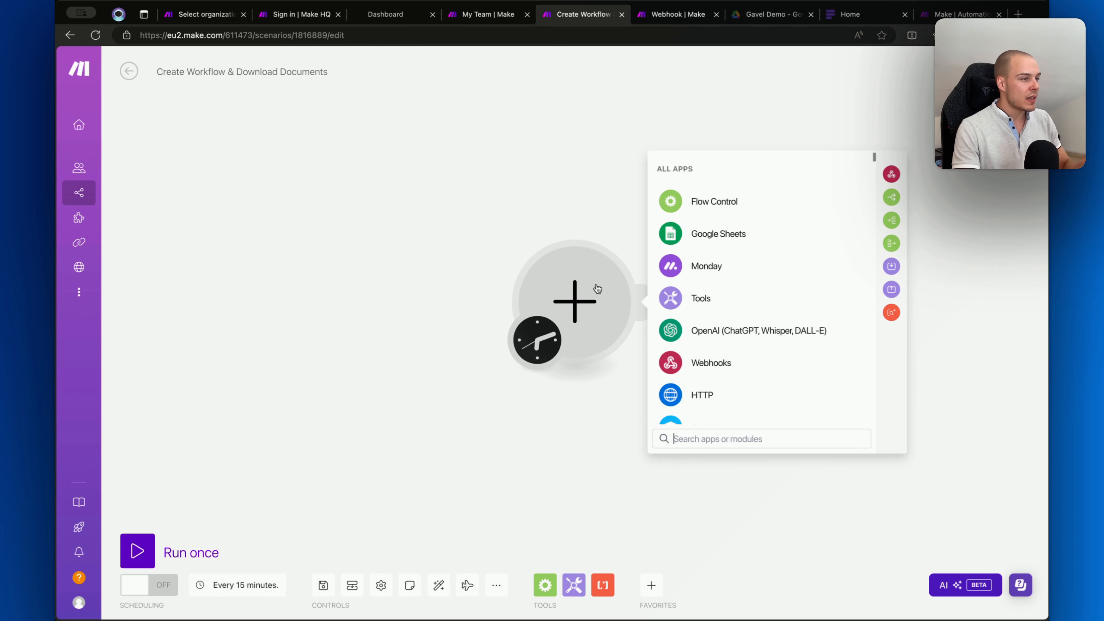
pyautogui.write('gavel')
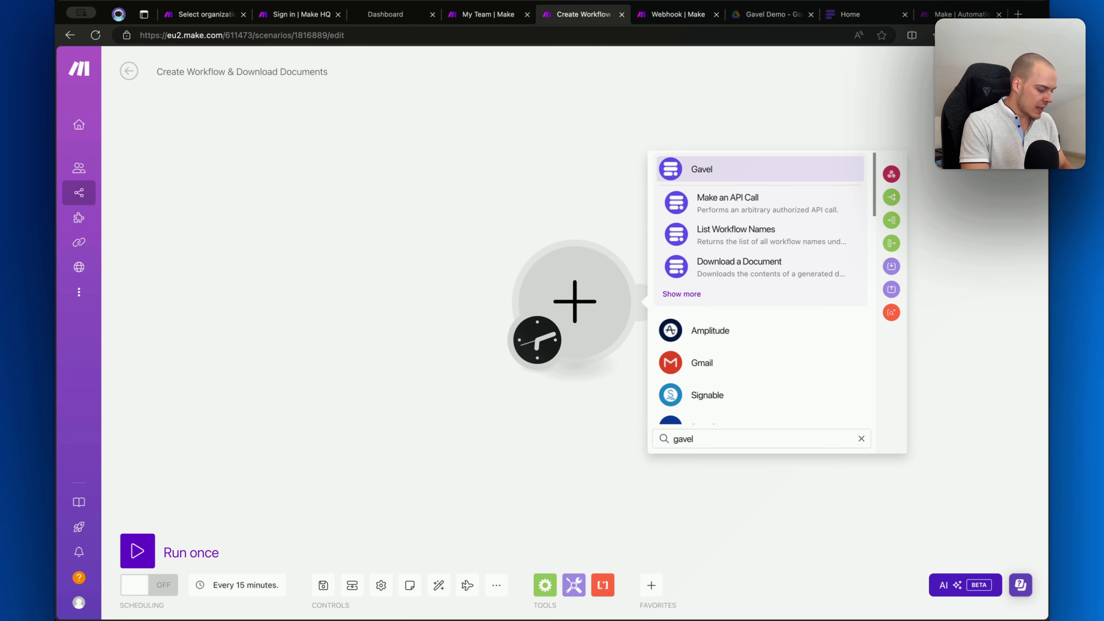
pyautogui.click(682, 295)
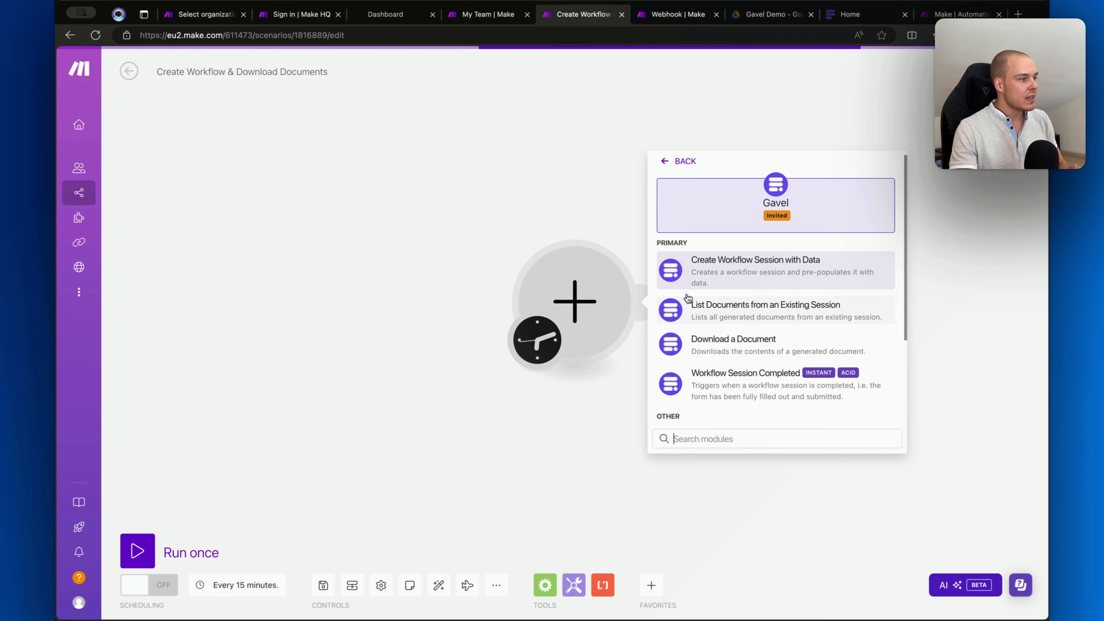
pyautogui.scroll(-2, 717, 283)
pyautogui.scroll(2, 772, 283)
# - Add Gavel's Create Workflow Session with Data module and begin creating a Gavel connection
pyautogui.moveTo(776, 219)
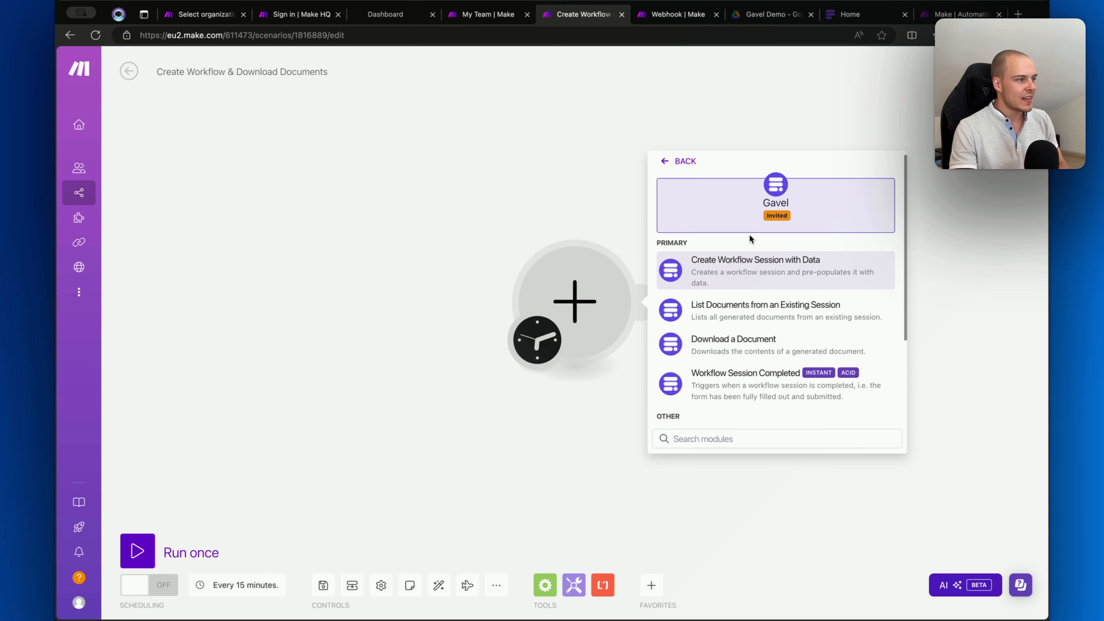
pyautogui.scroll(-1, 749, 238)
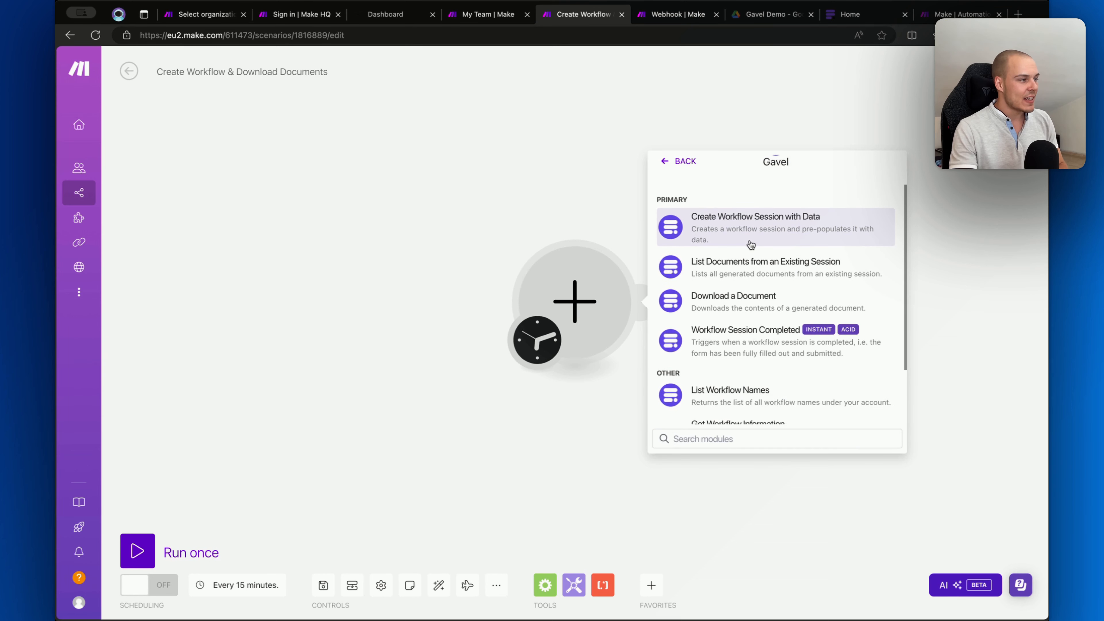
pyautogui.scroll(-2, 751, 247)
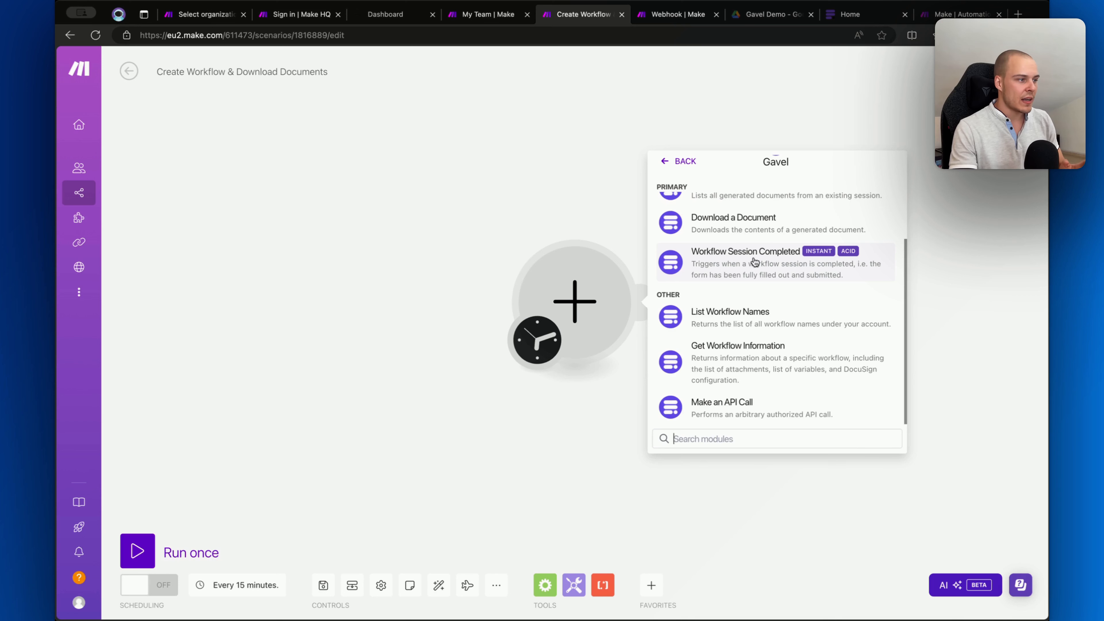
pyautogui.scroll(3, 755, 271)
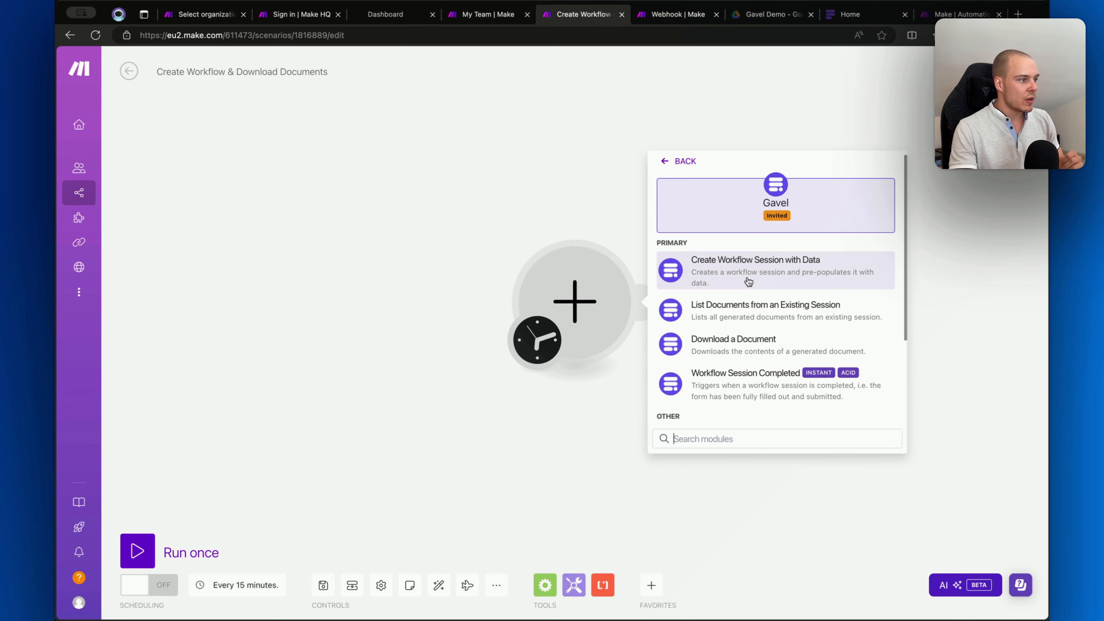
pyautogui.click(746, 274)
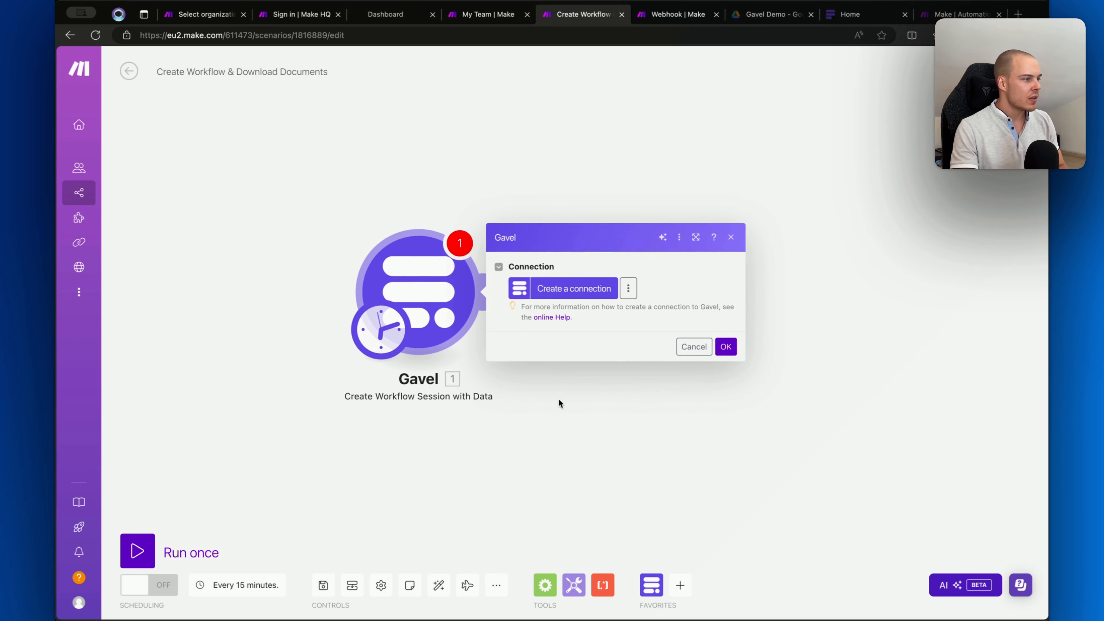
pyautogui.click(580, 292)
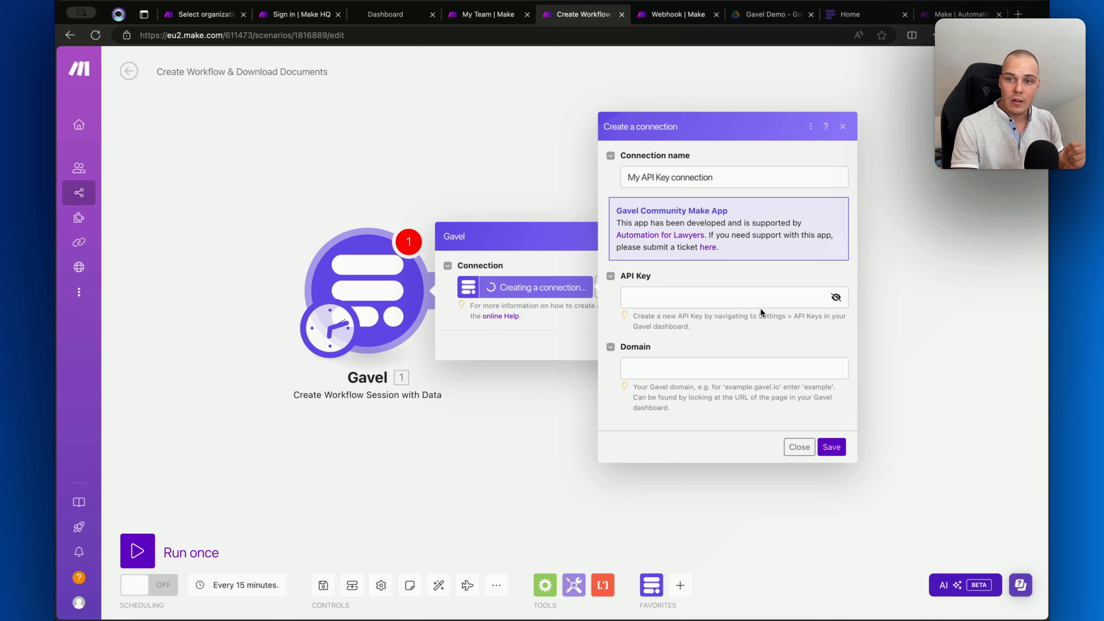
pyautogui.click(400, 15)
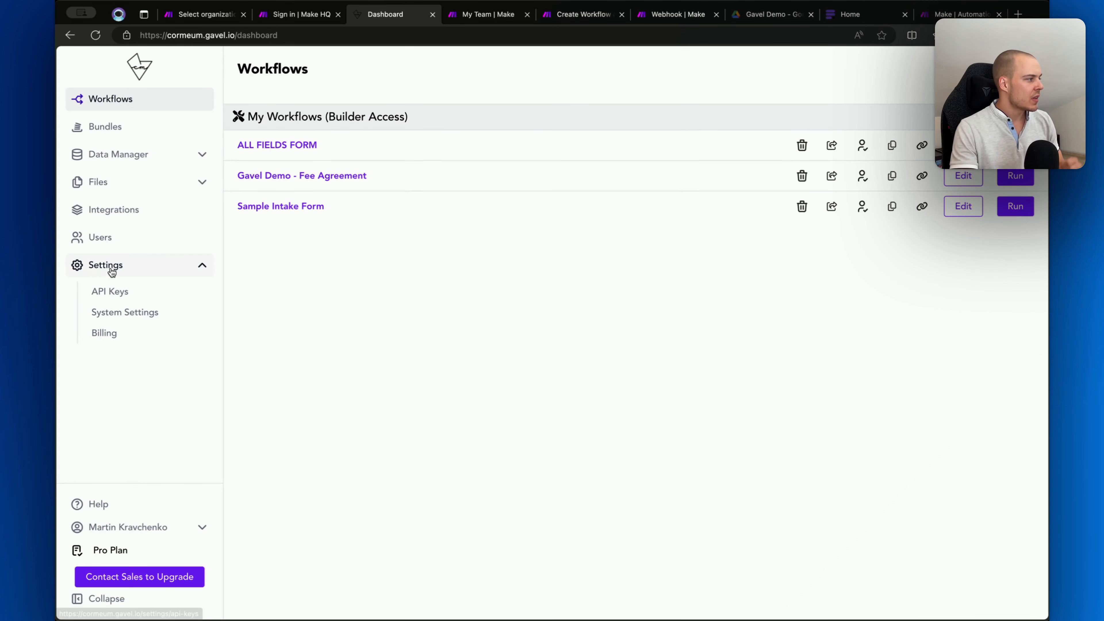
# - Create a Gavel API key named 'Make 2' and copy it to the clipboard
pyautogui.click(114, 291)
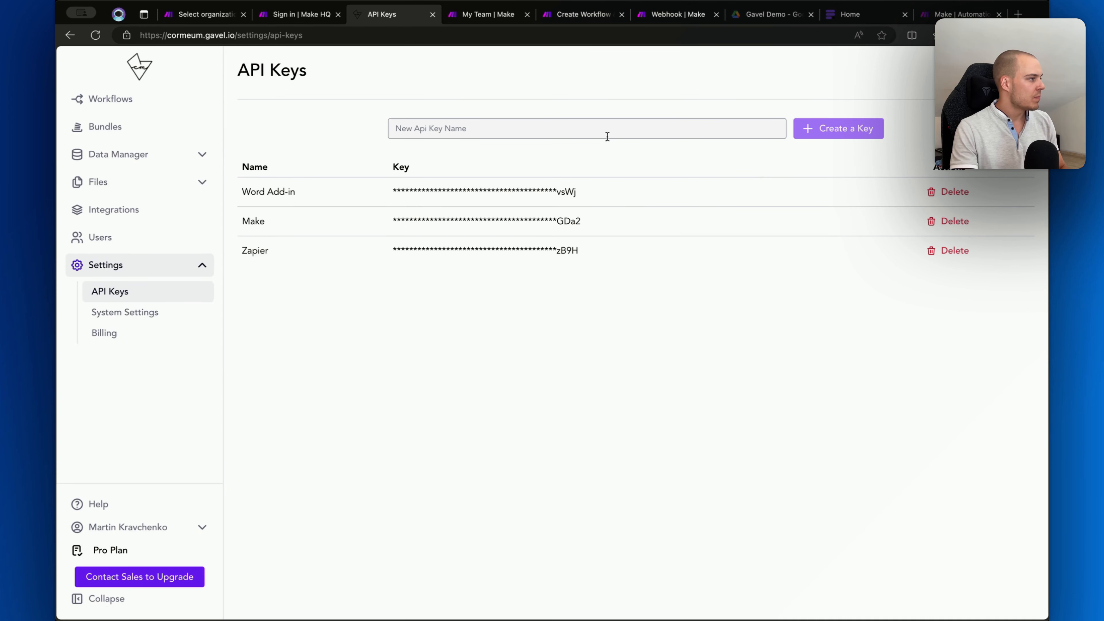
pyautogui.click(599, 133)
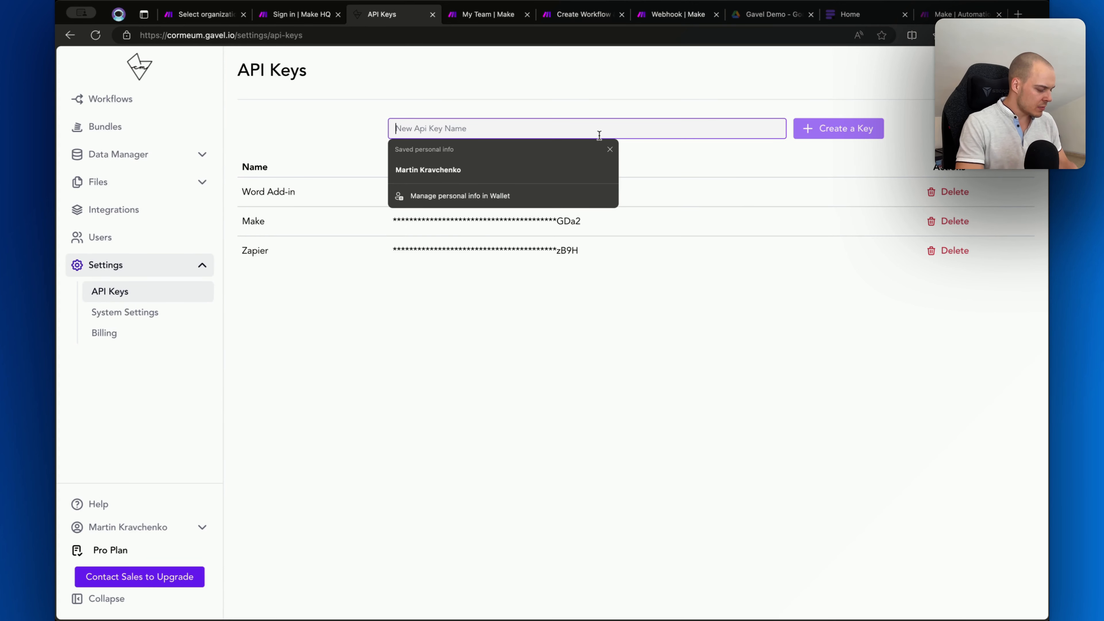
pyautogui.write('Make')
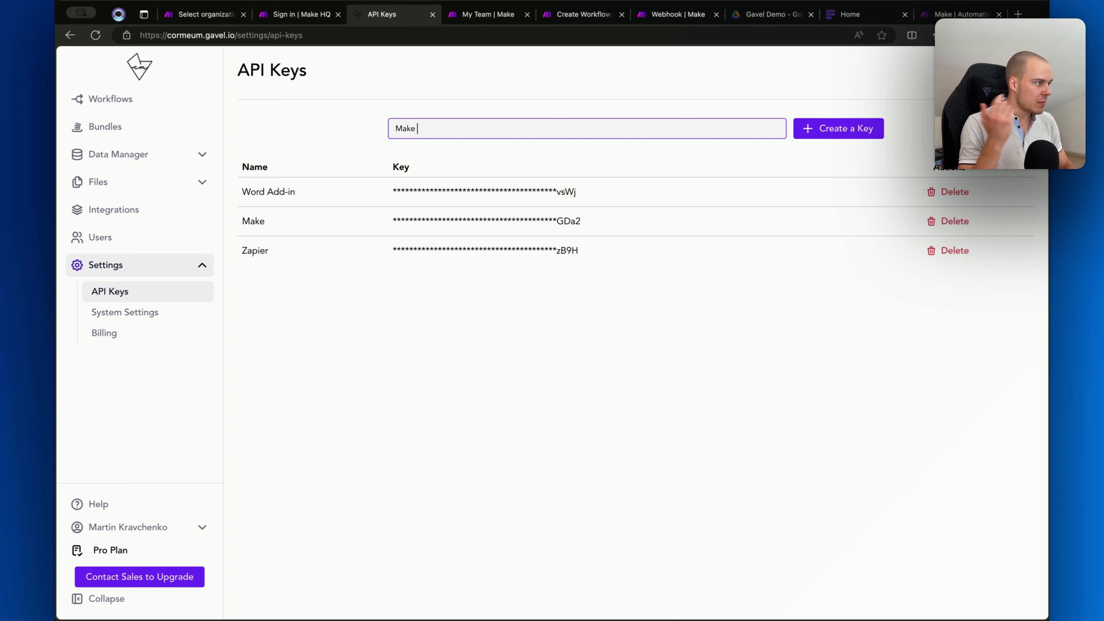
pyautogui.write(' 2')
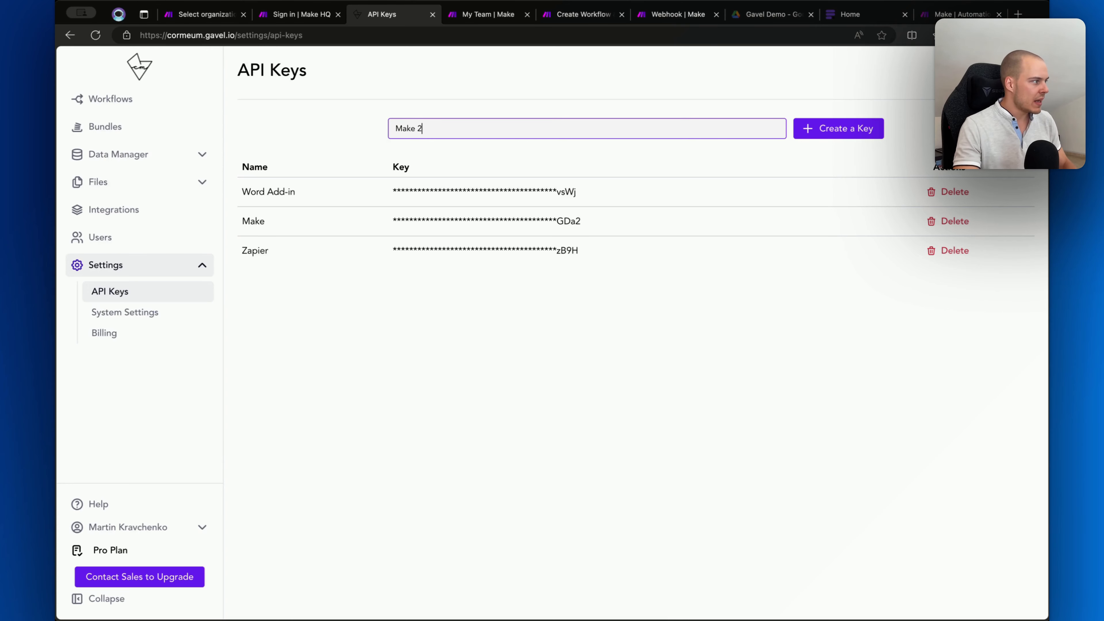
pyautogui.click(839, 130)
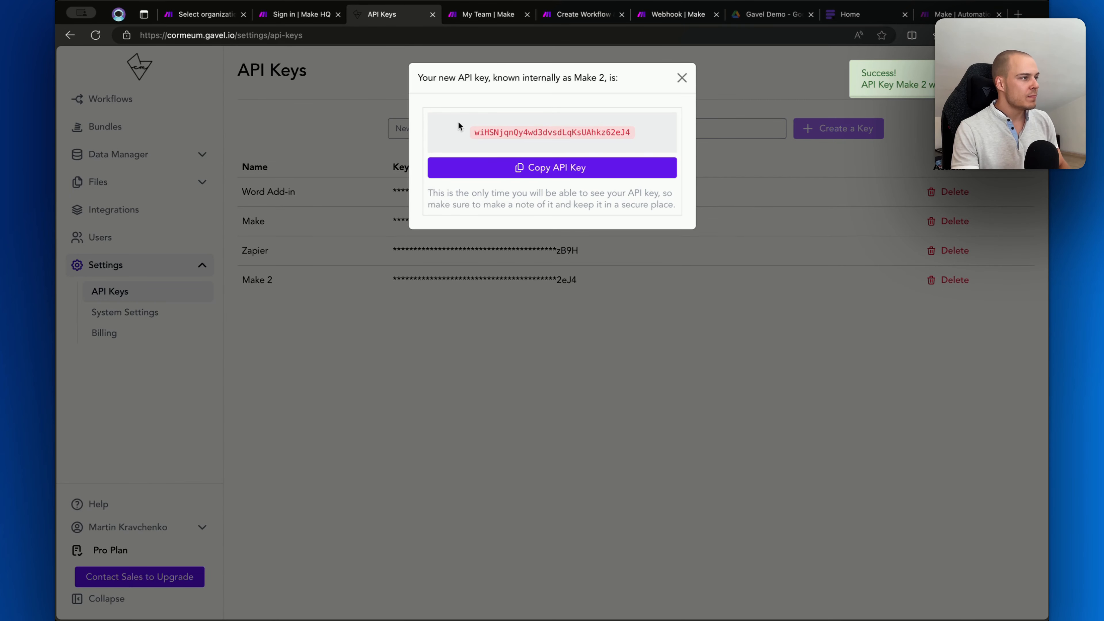
pyautogui.click(560, 167)
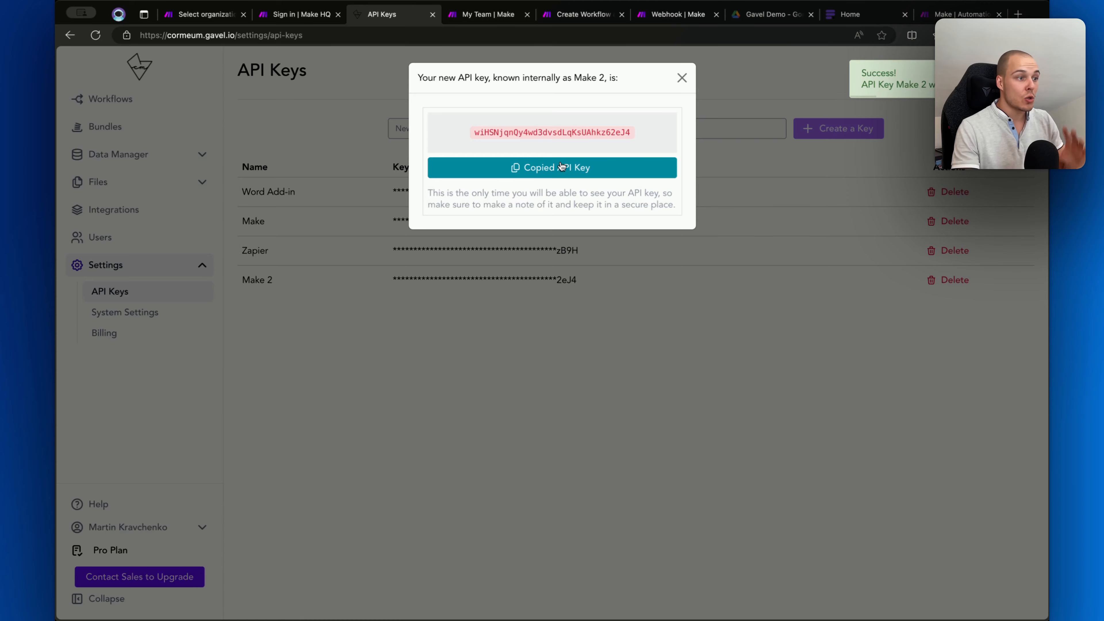
# - Paste the copied Gavel API key into Make's connection form
pyautogui.click(490, 16)
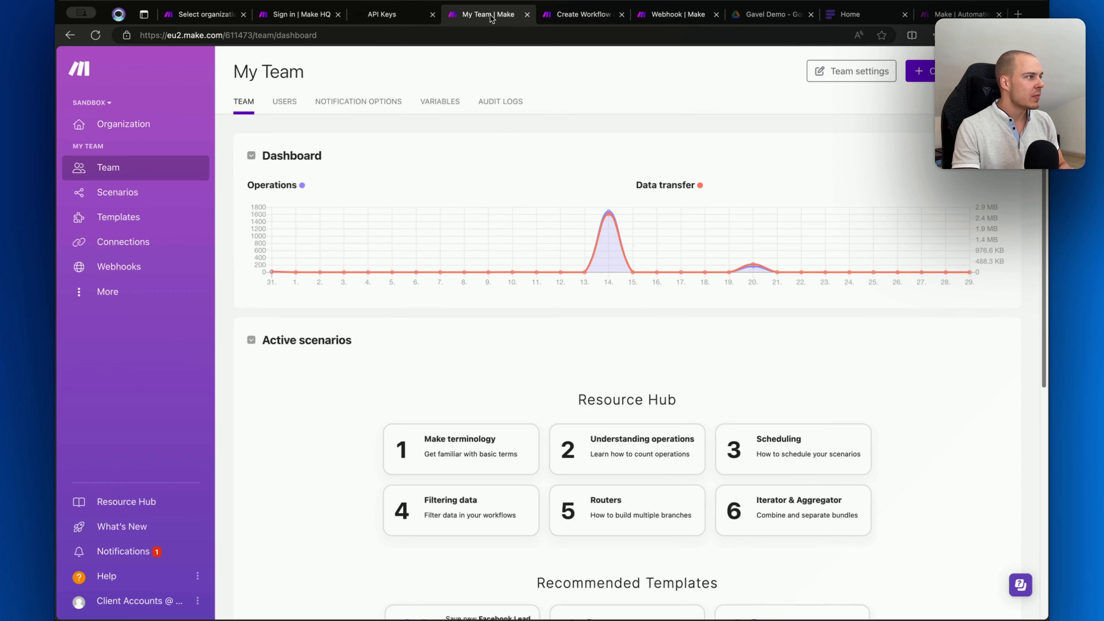
pyautogui.click(583, 14)
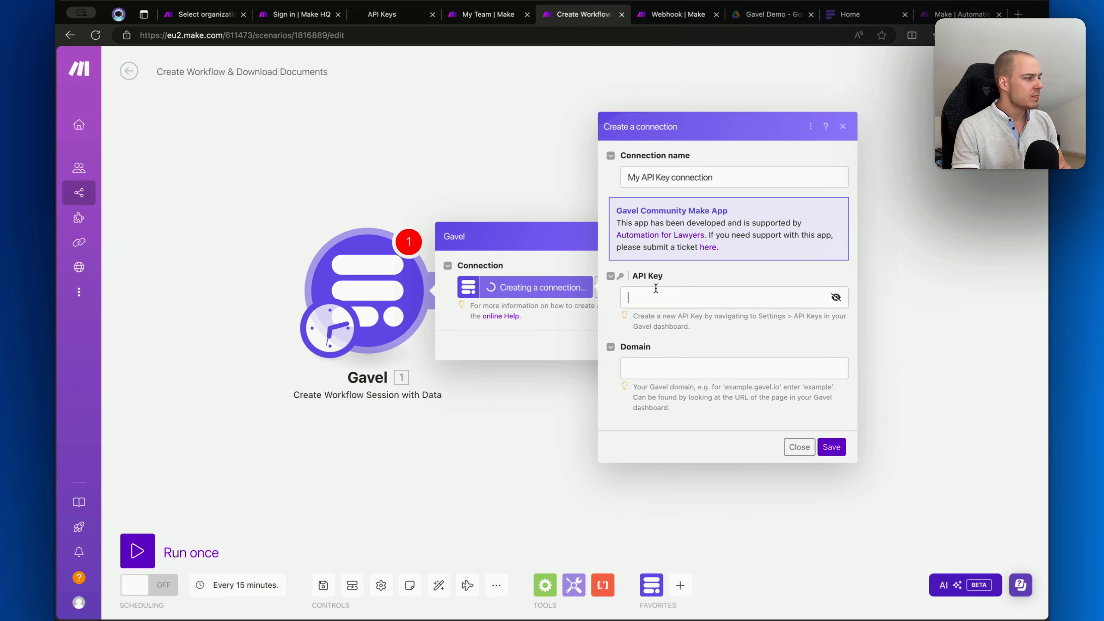
pyautogui.hotkey('ctrl', 'v')
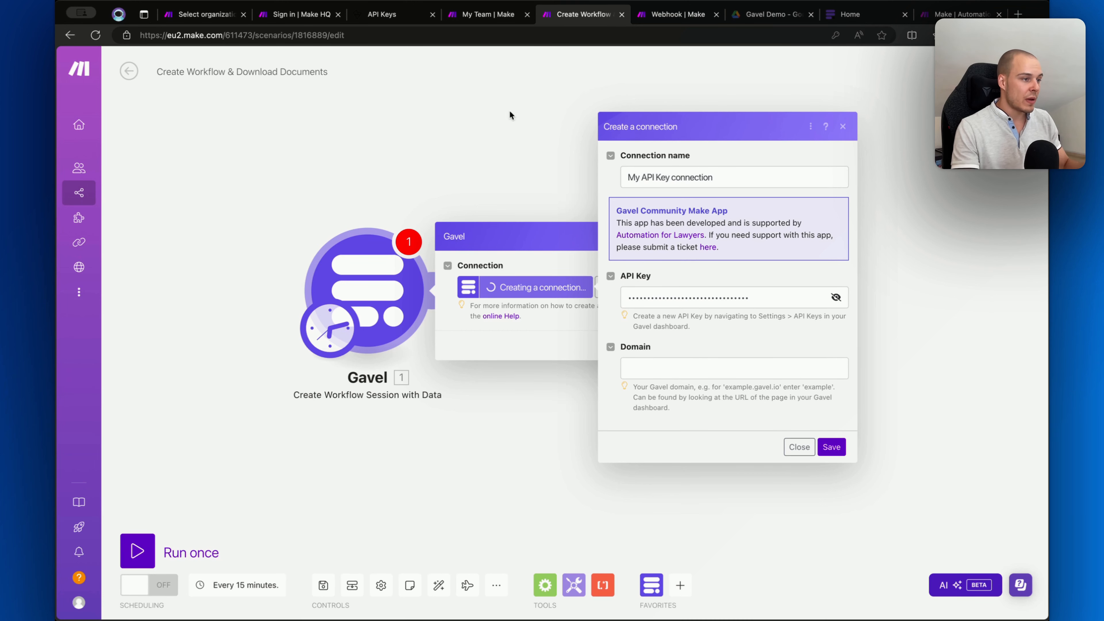
# - Enter the Gavel subdomain 'cormeum' as the connection domain and save the connection
pyautogui.click(400, 21)
pyautogui.click(682, 77)
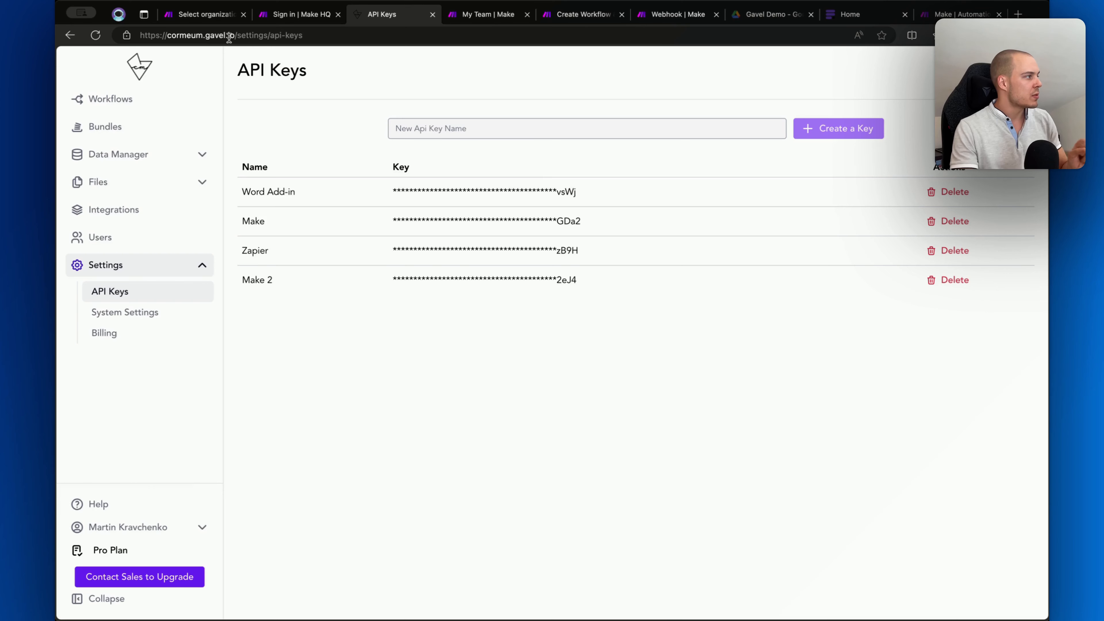
pyautogui.click(187, 35)
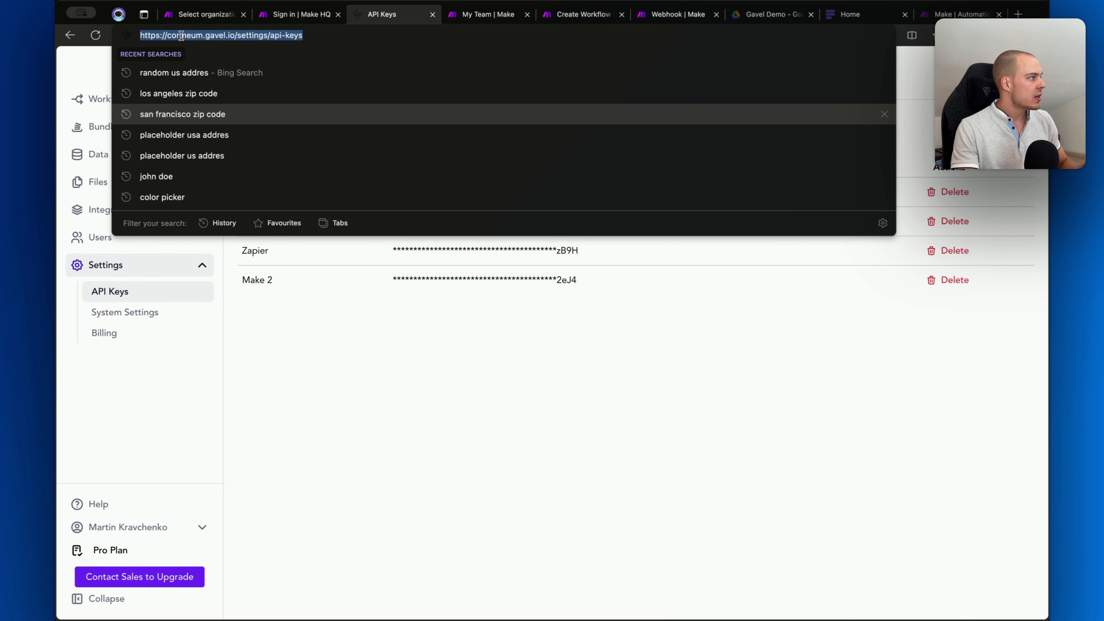
pyautogui.doubleClick(184, 35)
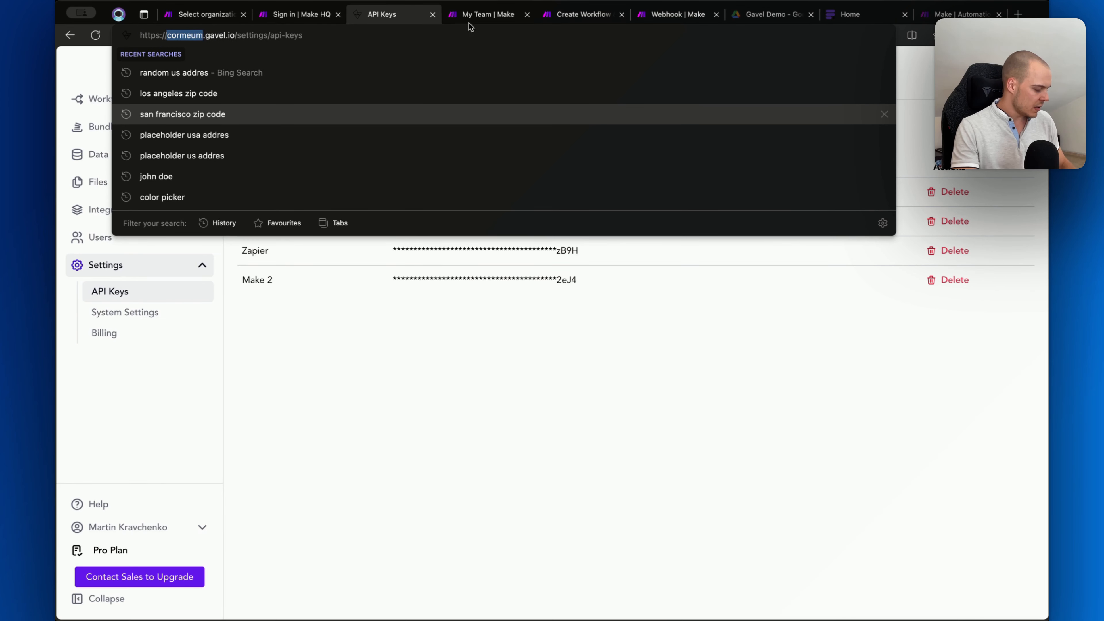
pyautogui.click(572, 16)
pyautogui.click(695, 362)
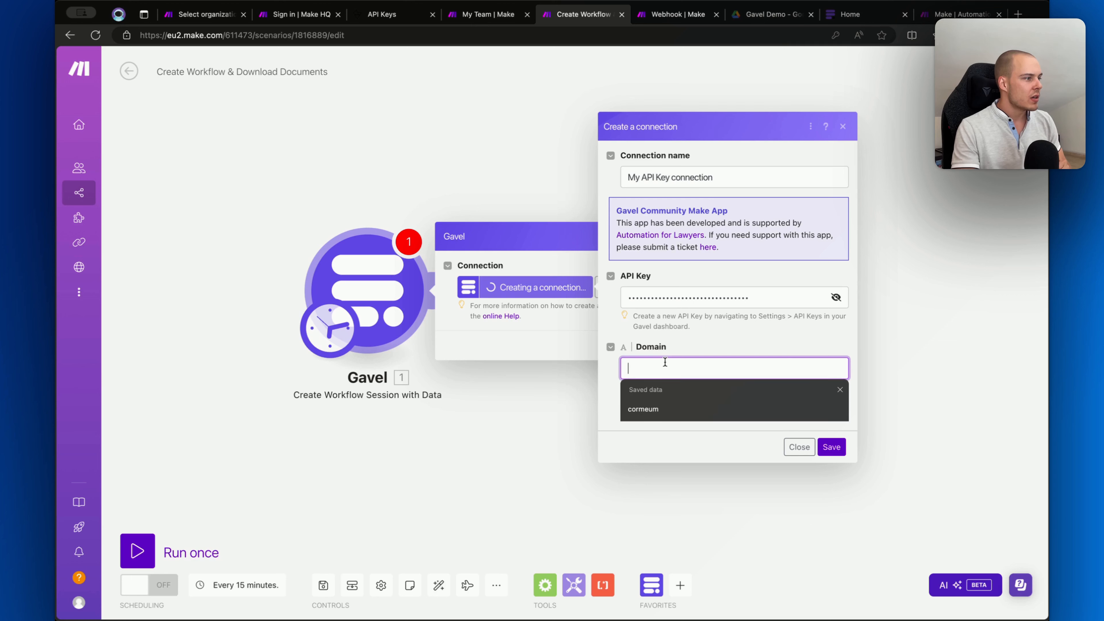
pyautogui.hotkey('ctrl', 'v')
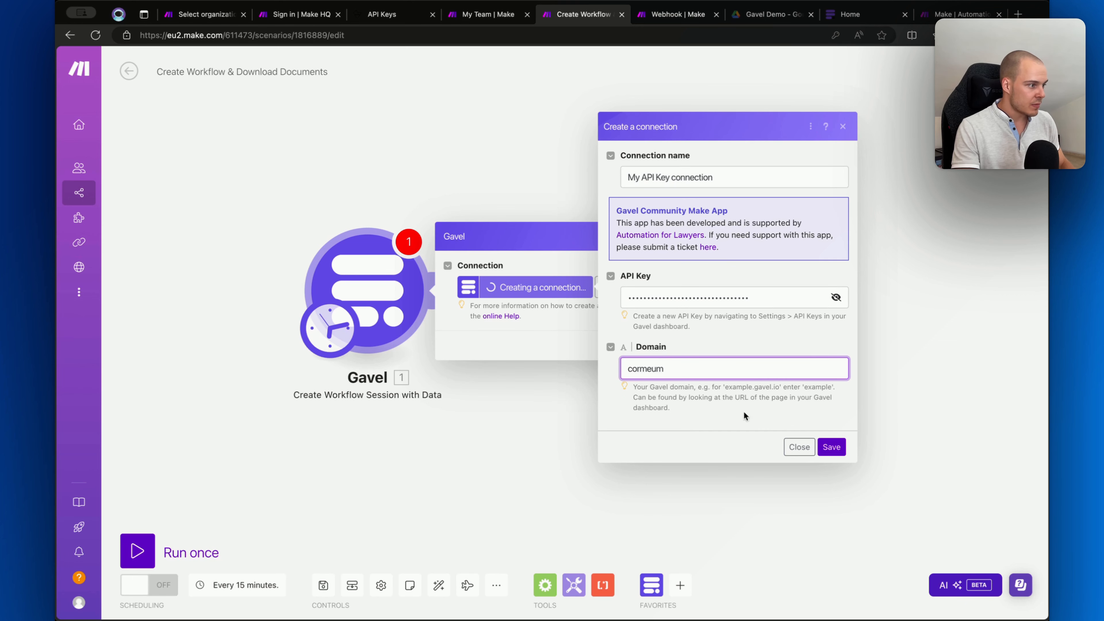
pyautogui.click(831, 448)
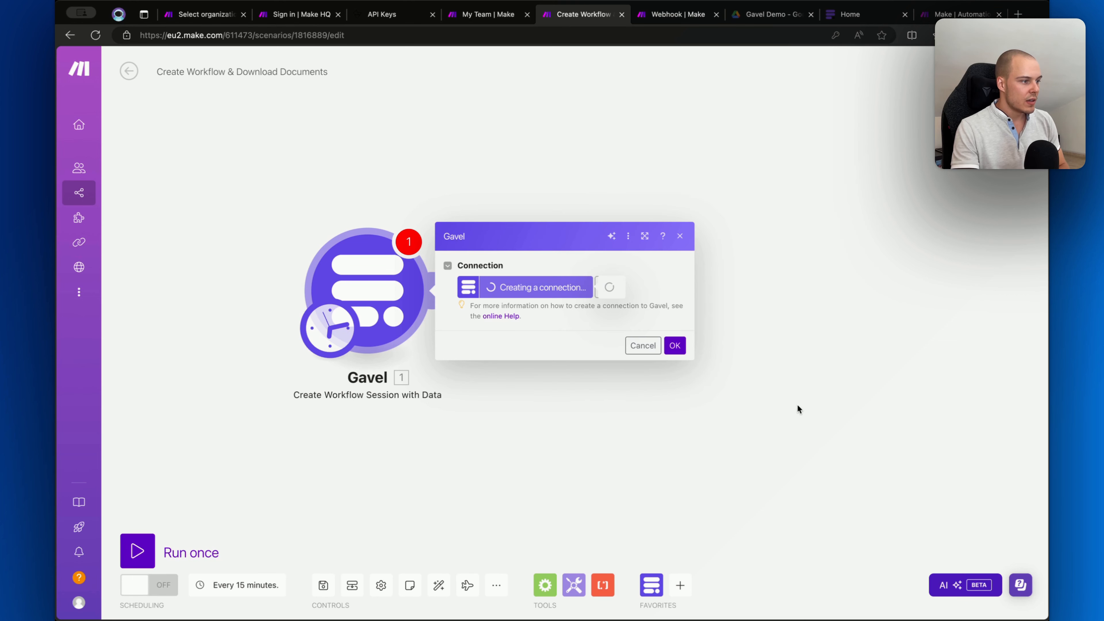
# - Set the Gavel module to the Gavel Demo - Fee Agreement workflow with sample client details
pyautogui.click(838, 144)
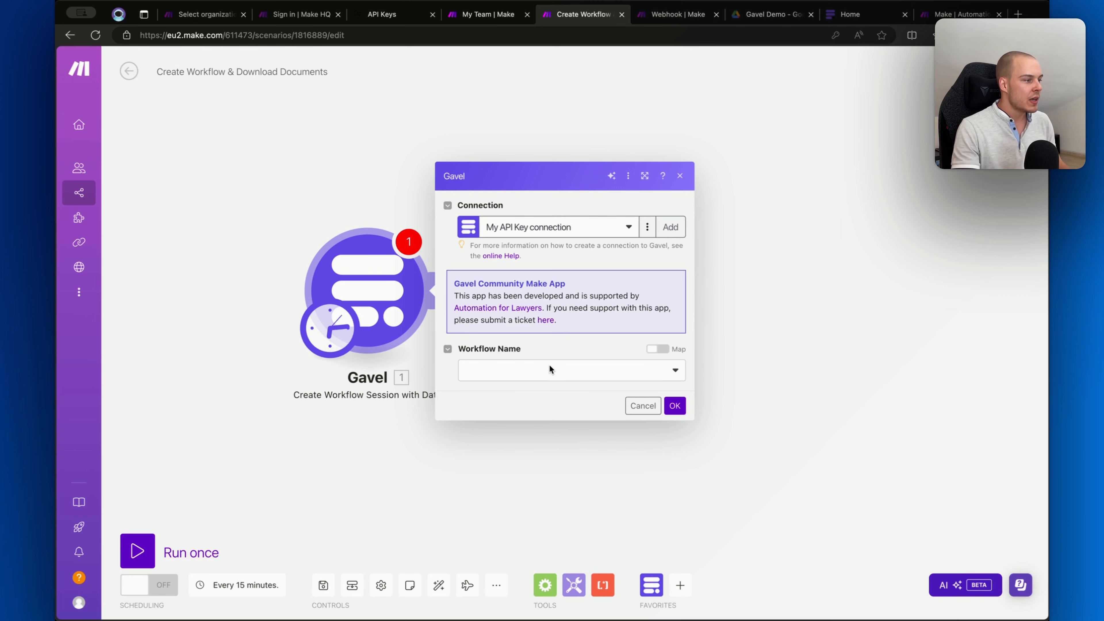
pyautogui.click(542, 371)
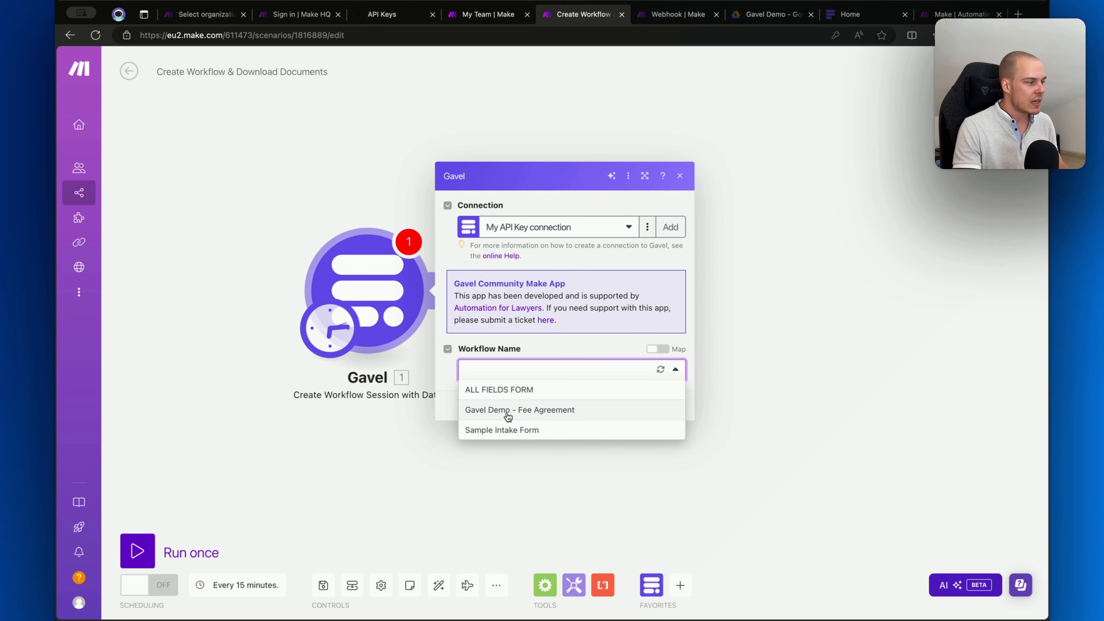
pyautogui.click(520, 412)
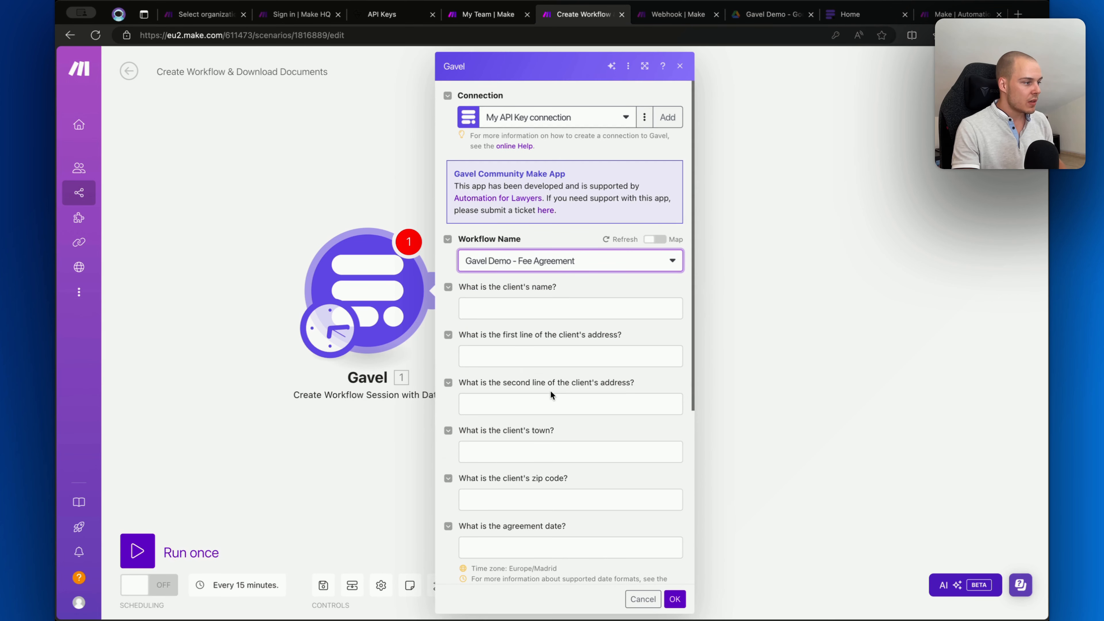
pyautogui.scroll(-1, 550, 390)
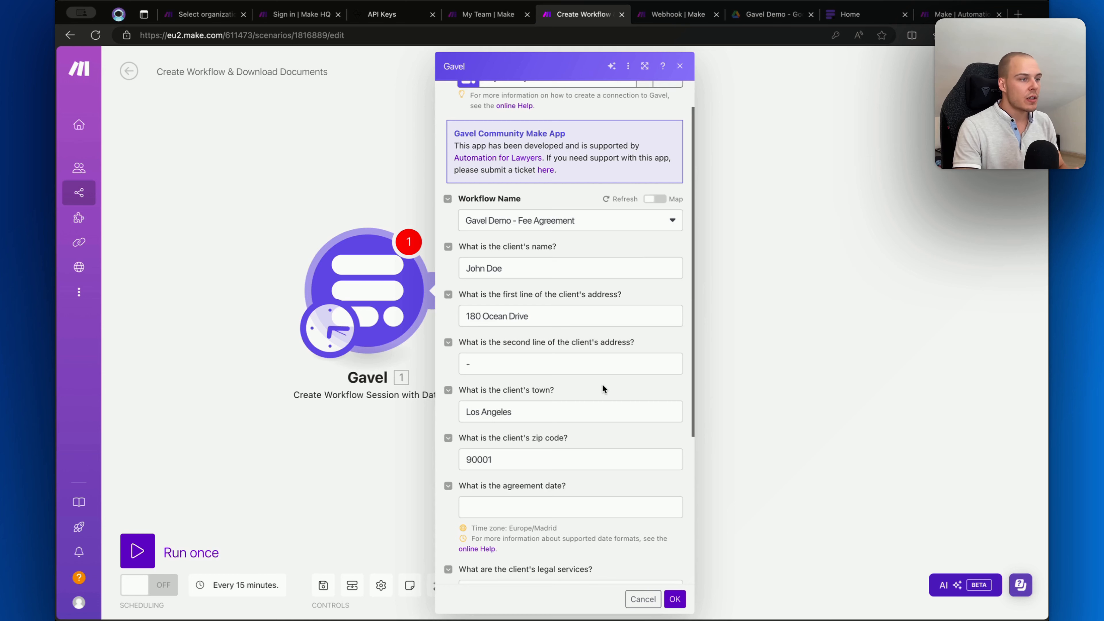
pyautogui.scroll(-5, 603, 387)
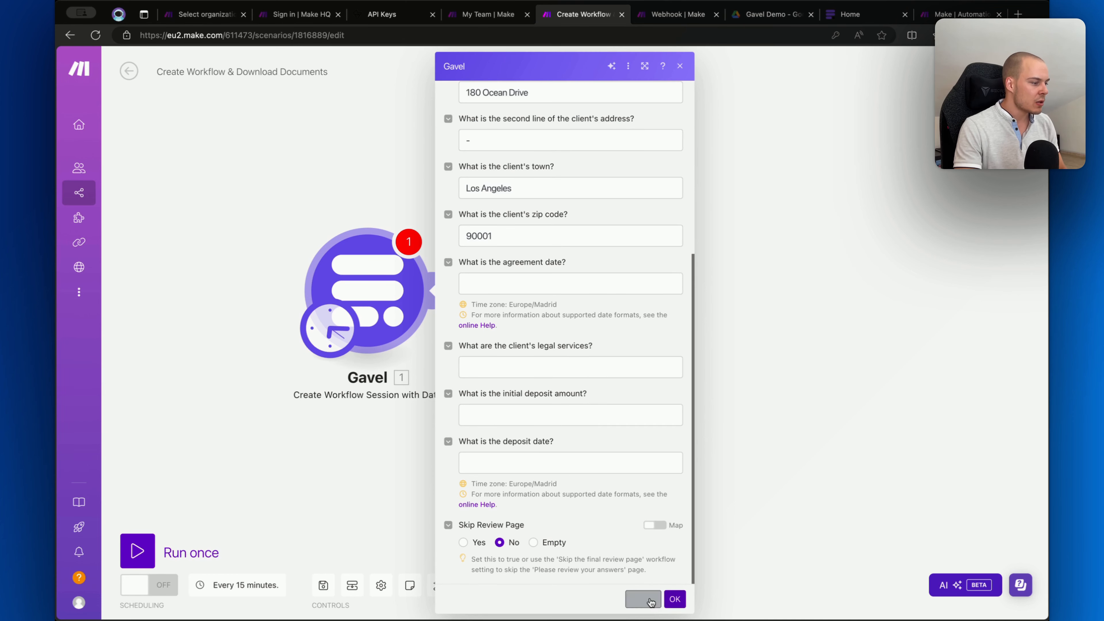
pyautogui.click(675, 599)
# - Run only the Gavel module and select the returned Continuation URL
pyautogui.rightClick(397, 303)
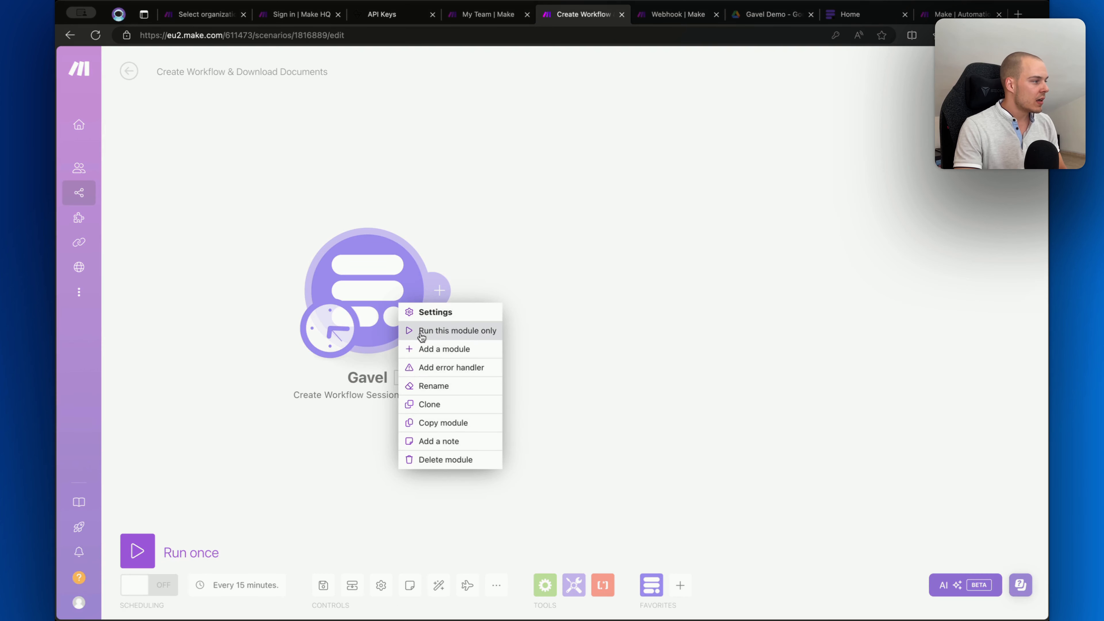
pyautogui.click(428, 328)
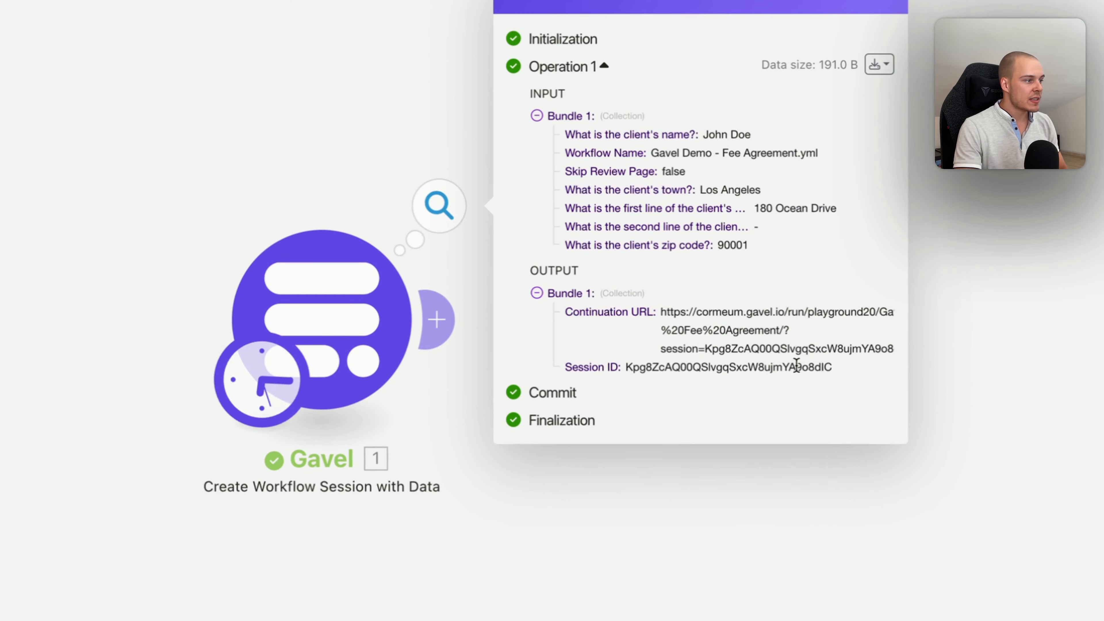
pyautogui.tripleClick(718, 330)
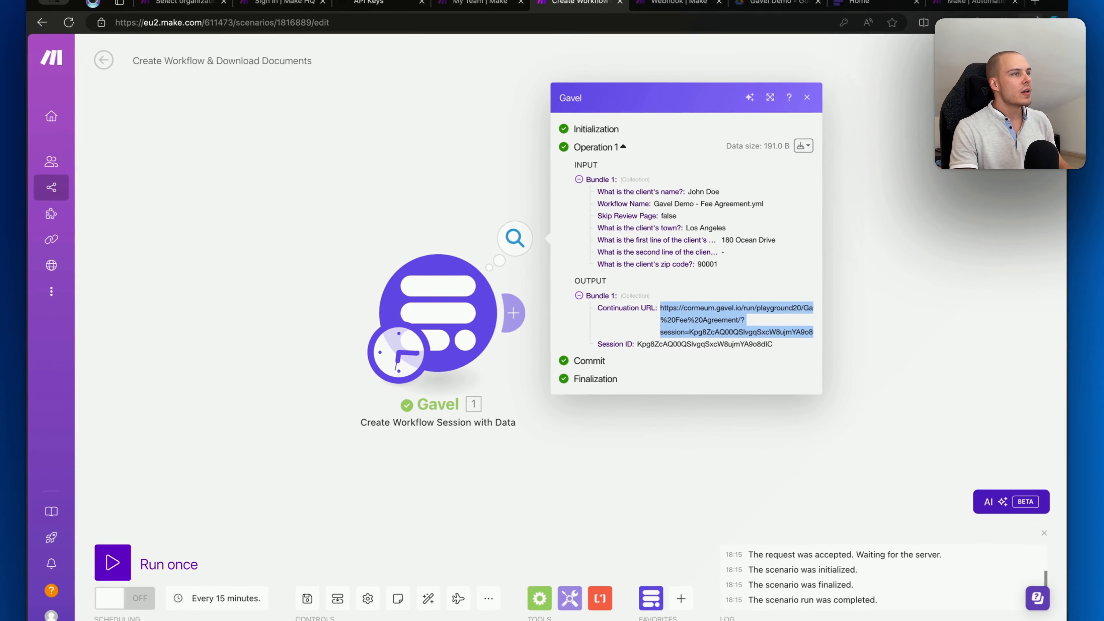
# - Load the continuation URL in a new tab, verify pre-filled client info, and reach Agreement Info
pyautogui.press('super+t')
pyautogui.press('super+v')
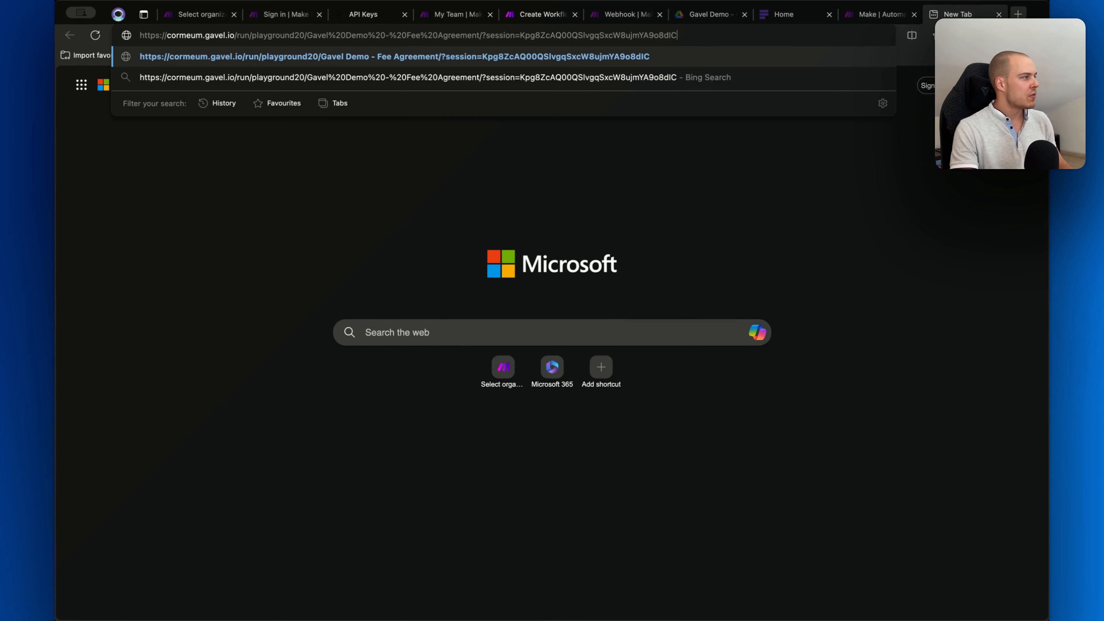
pyautogui.press('Return')
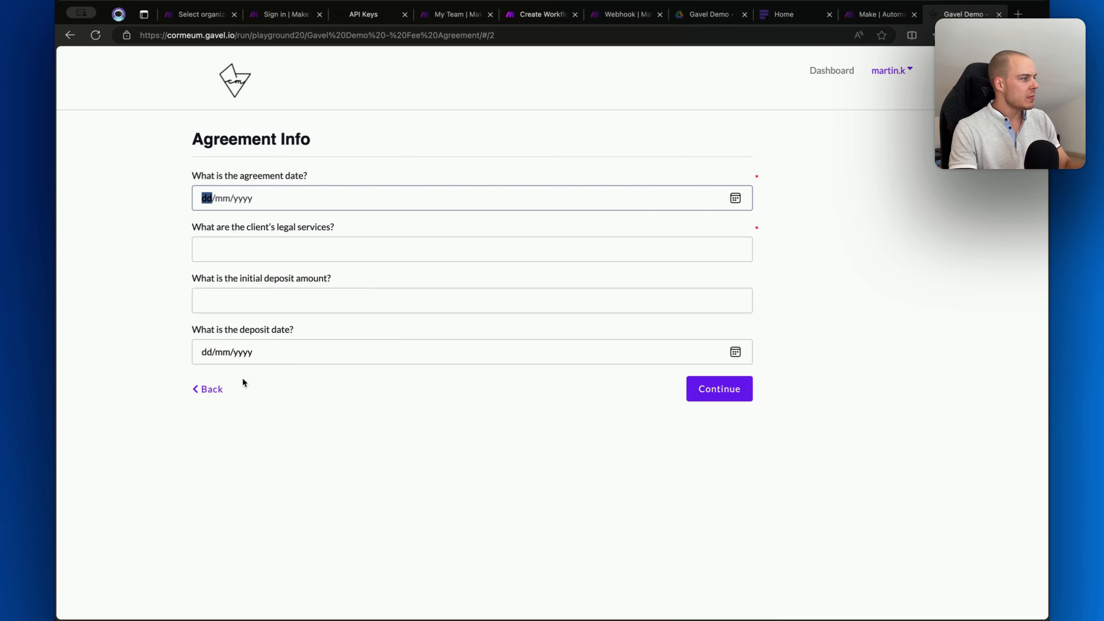
pyautogui.click(209, 389)
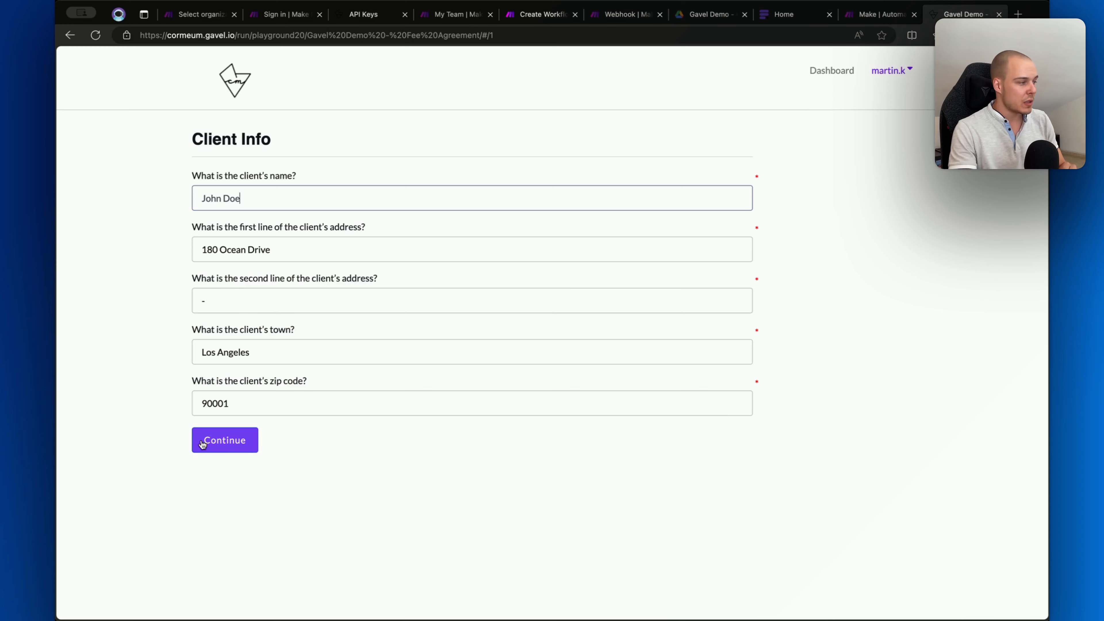
pyautogui.click(218, 443)
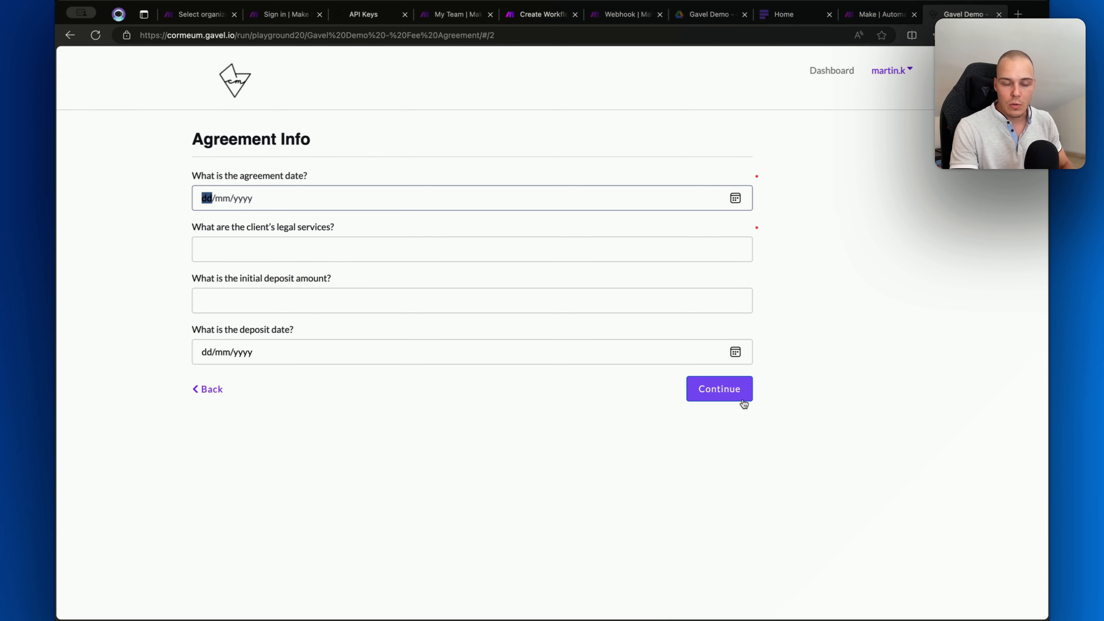
pyautogui.press('super+5')
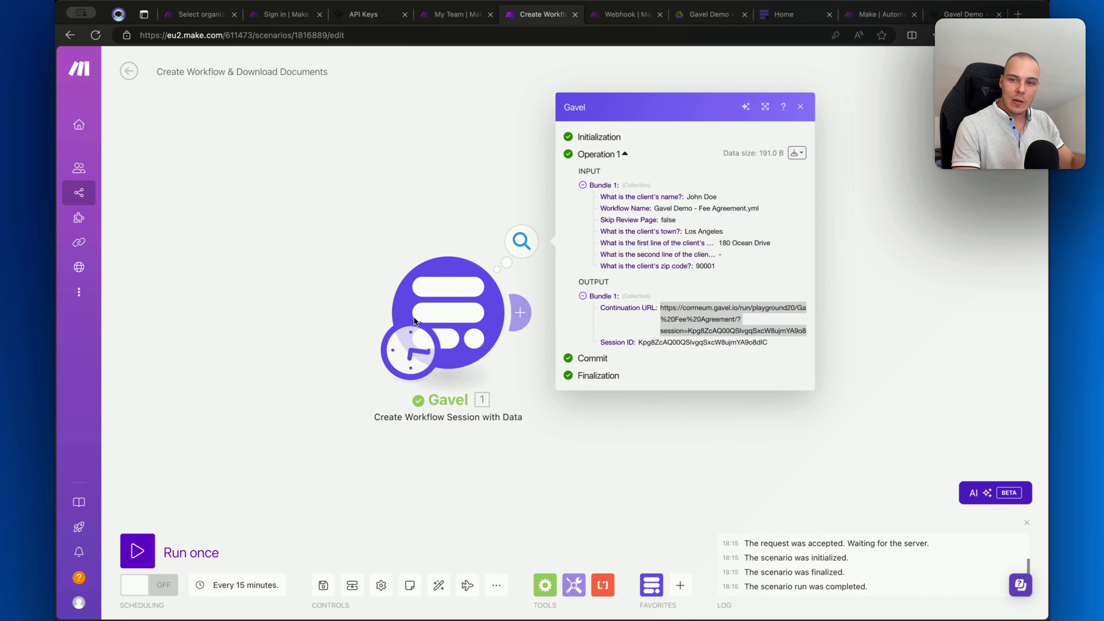
# - Fill the Gavel module's agreement date and legal services, and set both deposit fields to null
pyautogui.press('super+Tab')
pyautogui.click(474, 348)
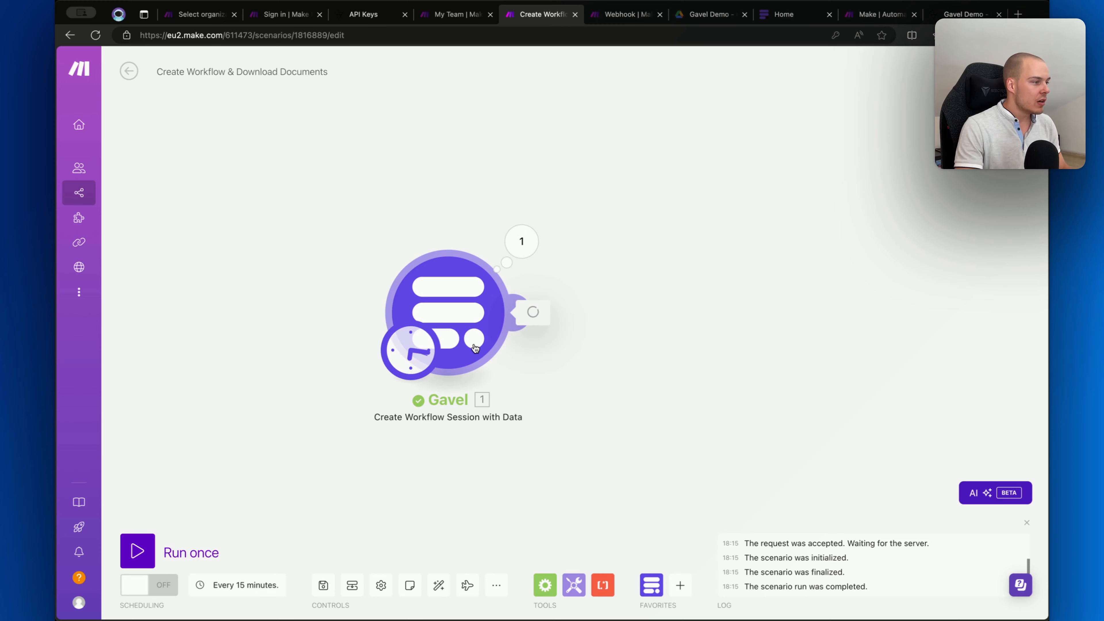
pyautogui.scroll(-6, 652, 359)
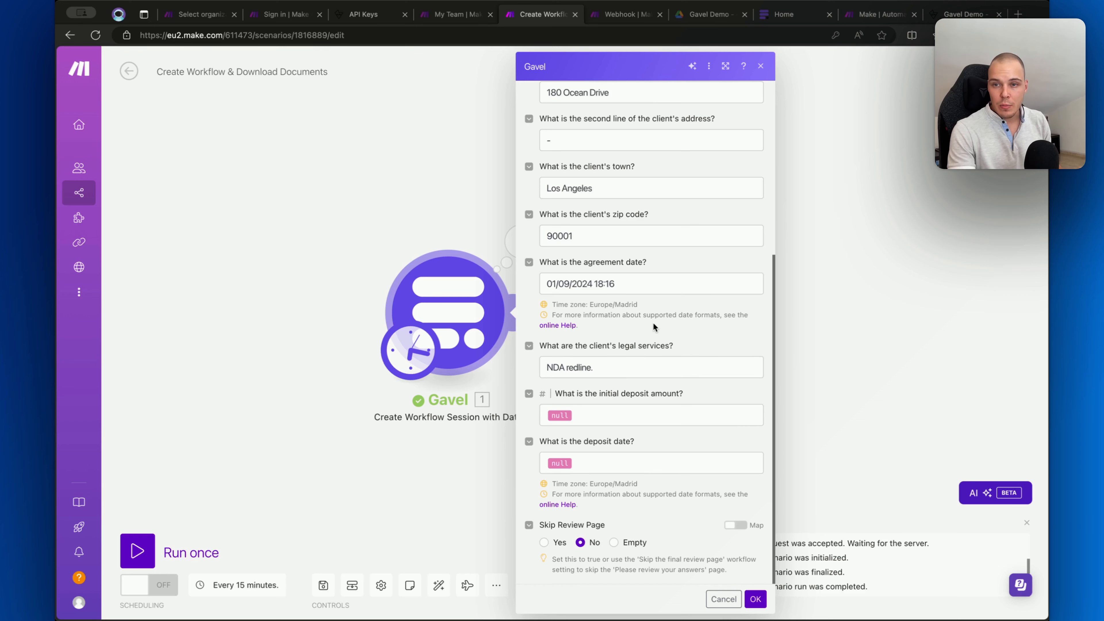
pyautogui.click(654, 339)
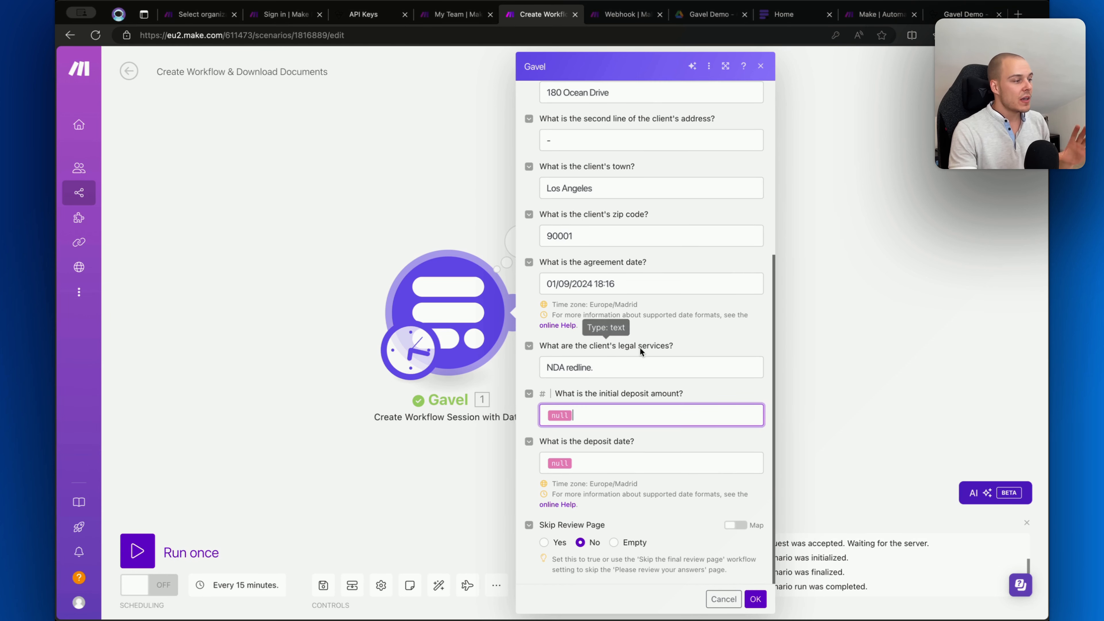
pyautogui.click(598, 417)
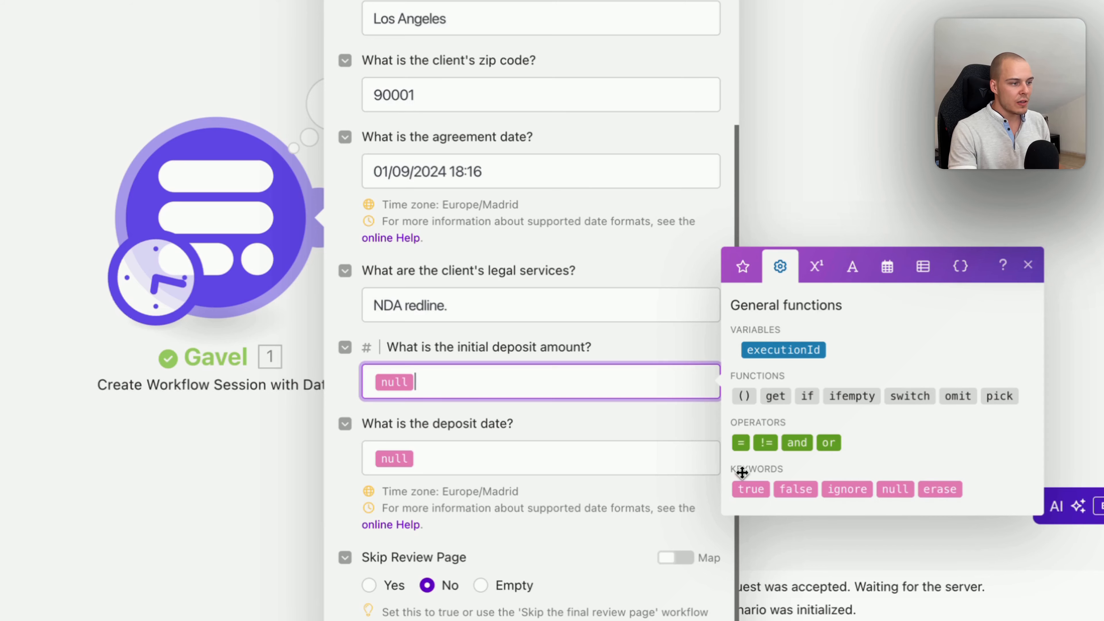
pyautogui.click(643, 347)
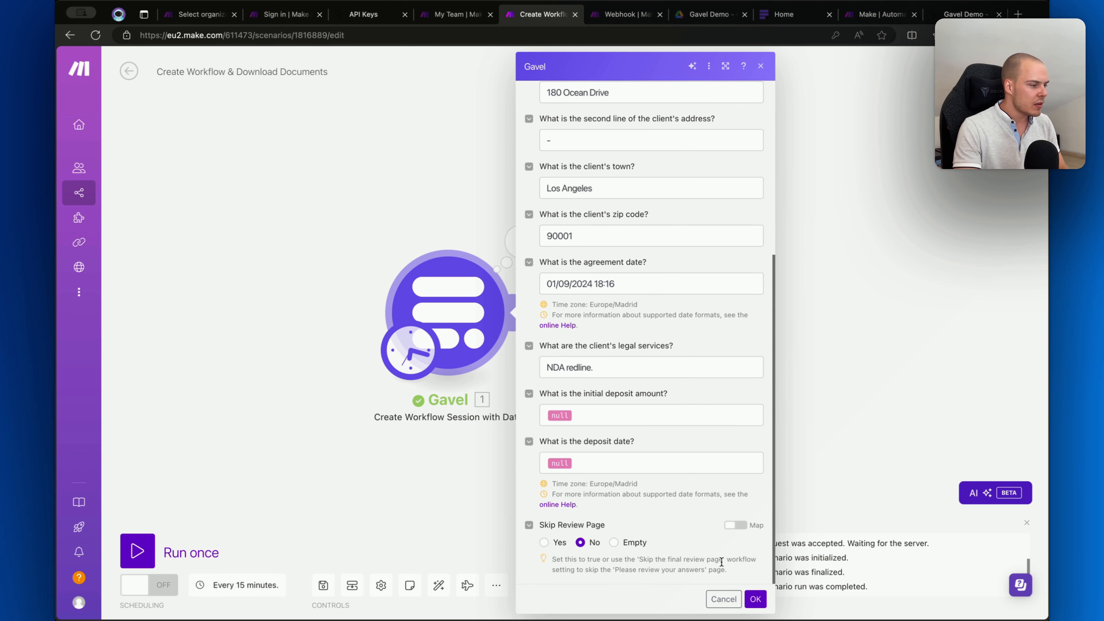
pyautogui.click(755, 599)
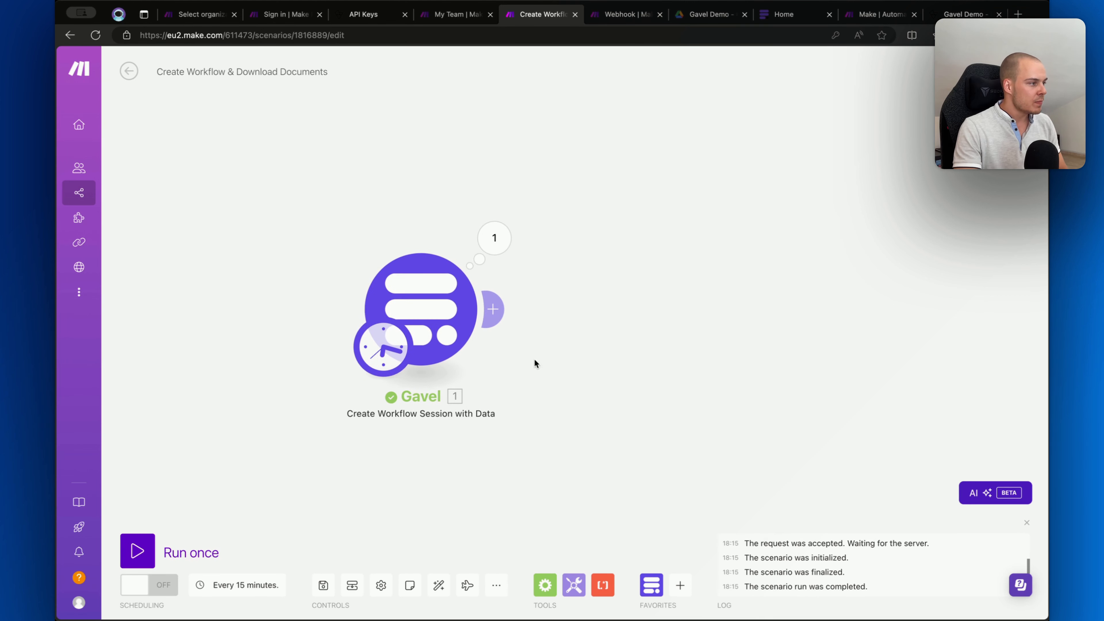
# - Run the scenario once and check the new session output with empty deposit fields
pyautogui.click(143, 556)
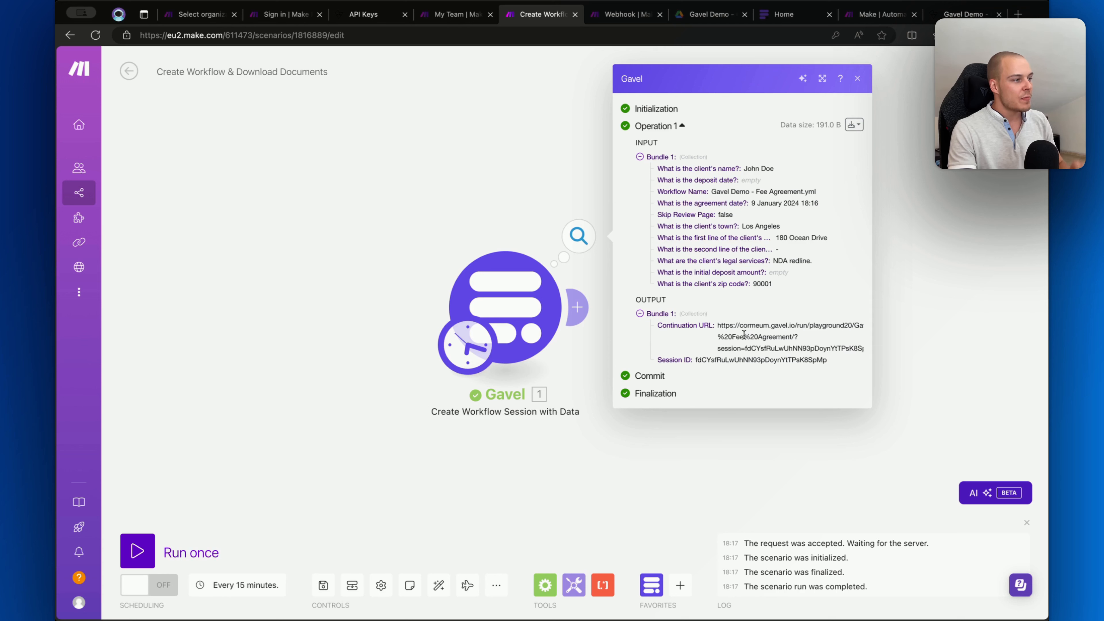
pyautogui.click(735, 471)
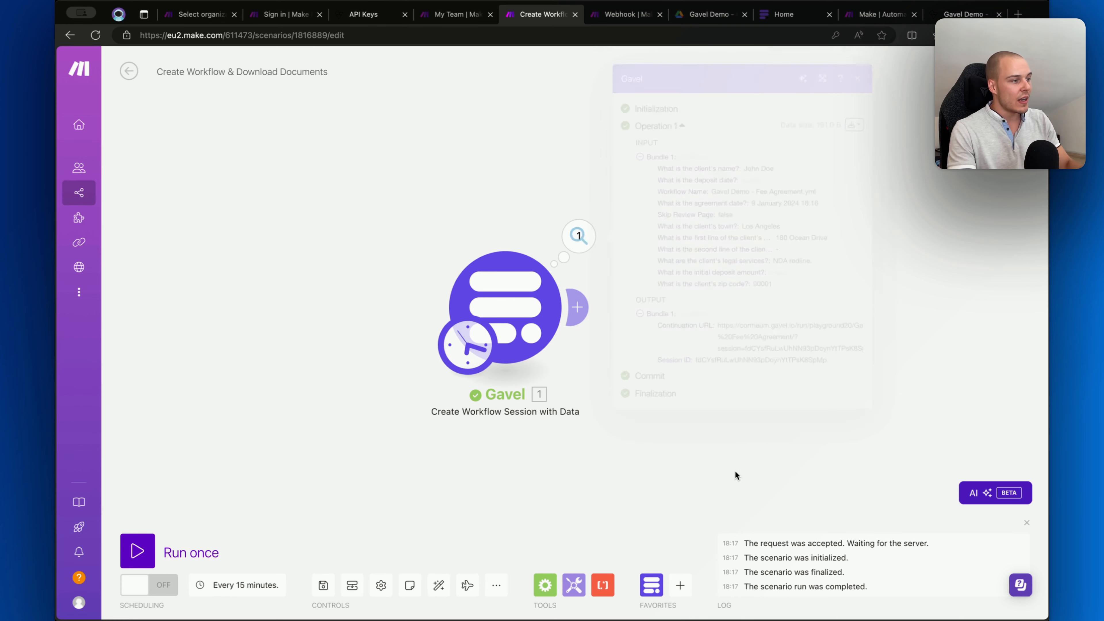
pyautogui.moveTo(806, 446); pyautogui.dragTo(677, 433)
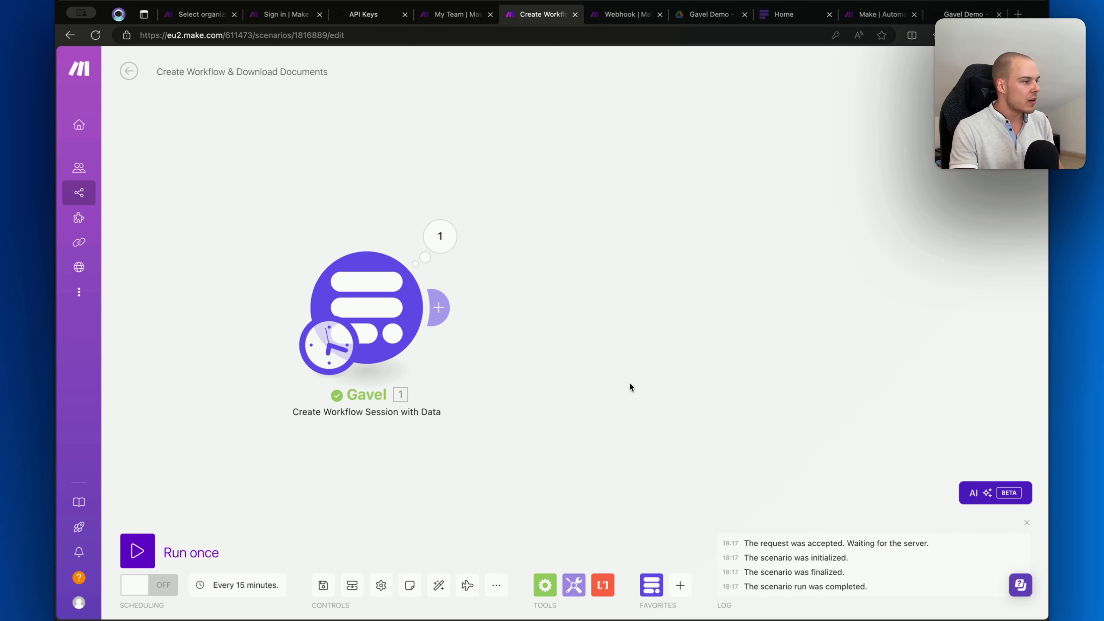
# - Add a Gavel List Documents from an Existing Session module for the Fee Agreement workflow, mapping module 1's Session ID
pyautogui.click(443, 309)
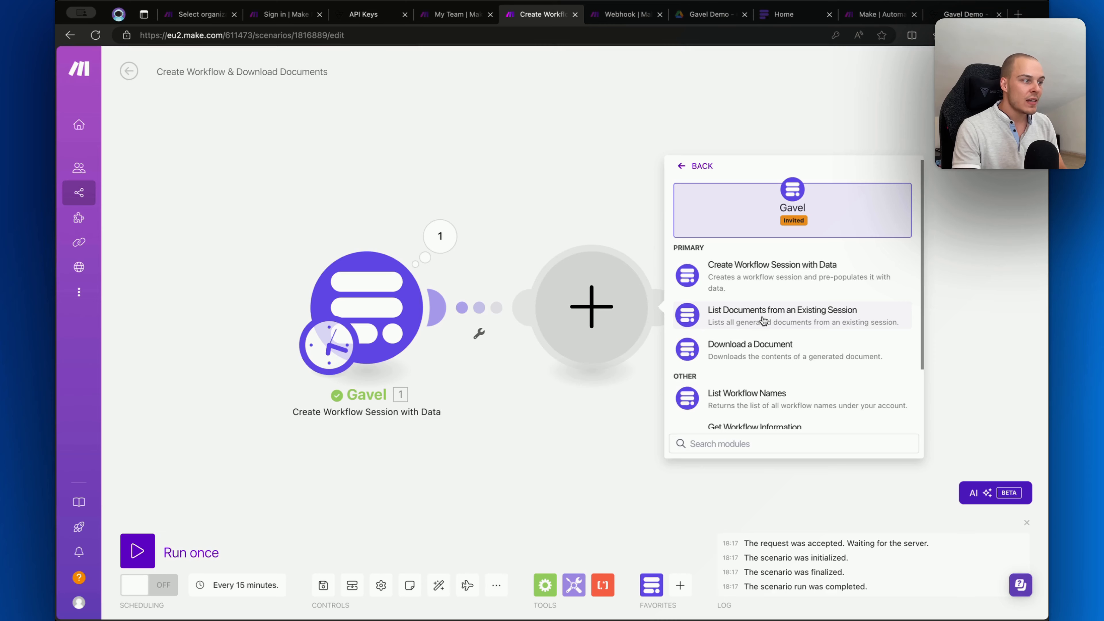
pyautogui.click(764, 321)
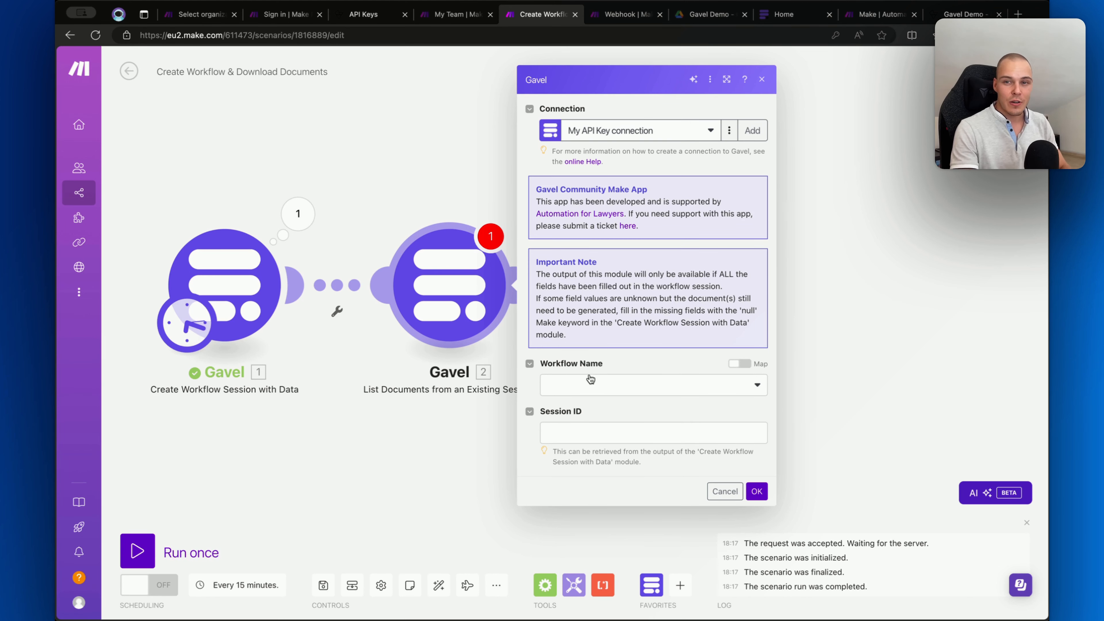
pyautogui.click(606, 386)
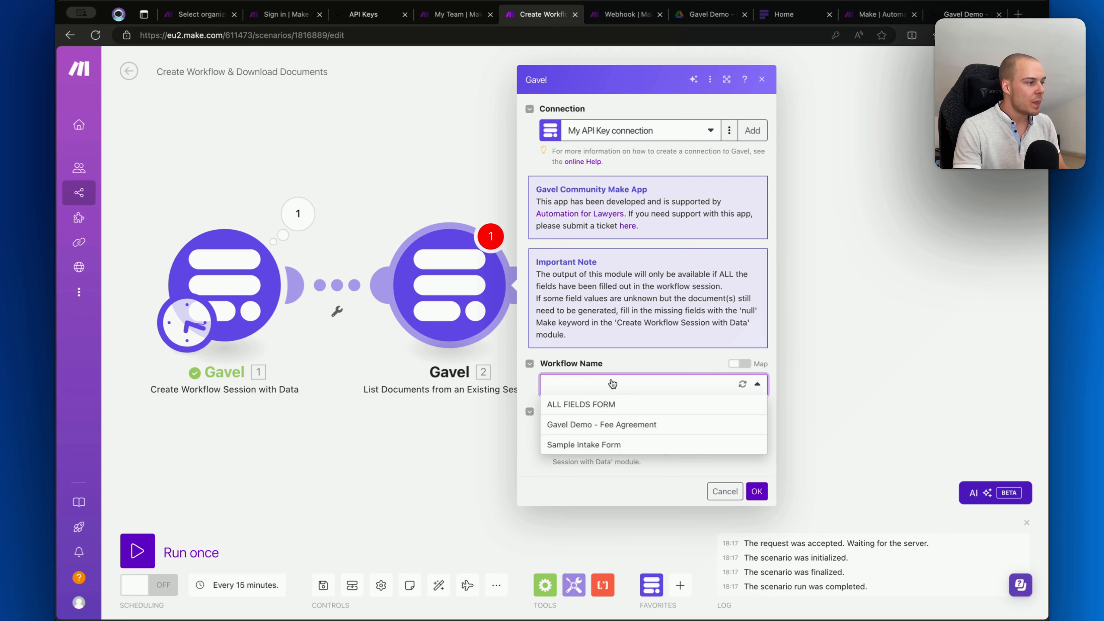
pyautogui.click(608, 425)
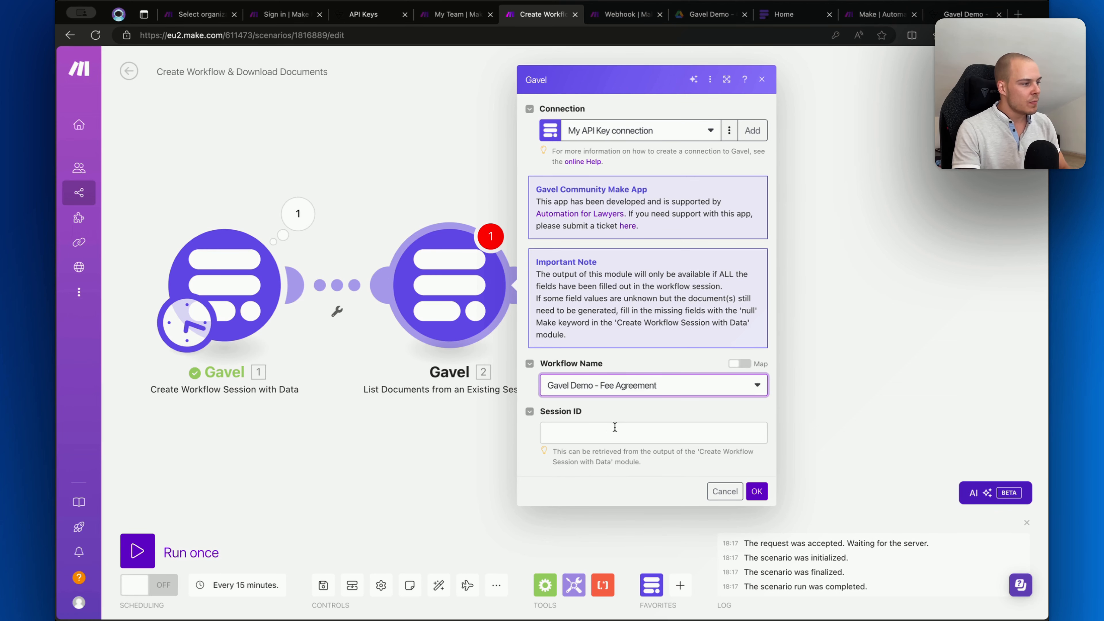
pyautogui.click(595, 433)
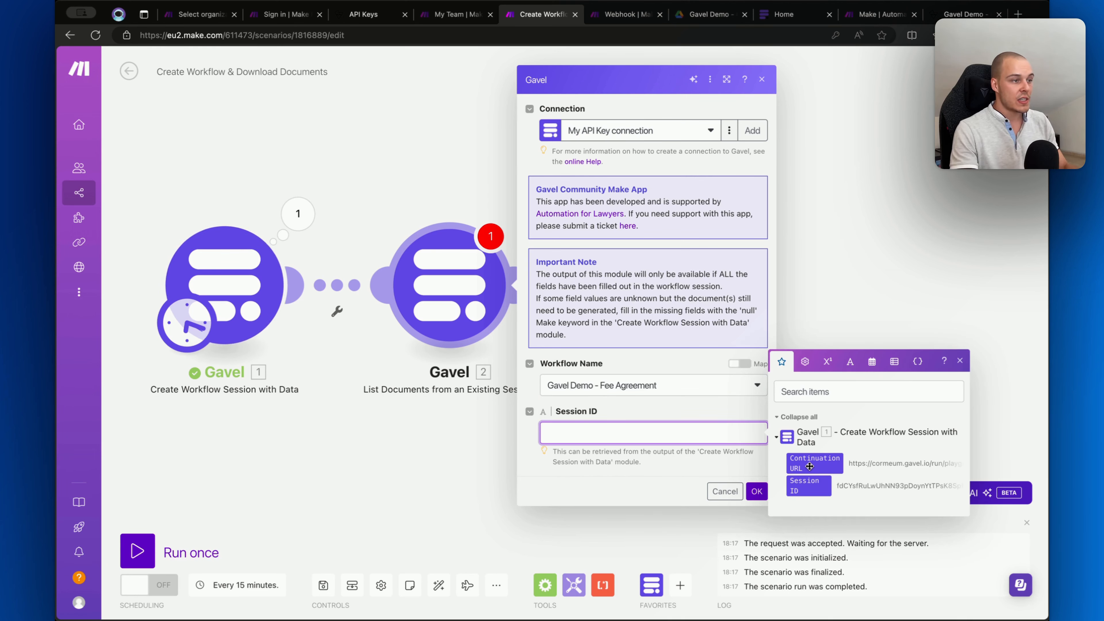
pyautogui.click(808, 485)
pyautogui.click(757, 492)
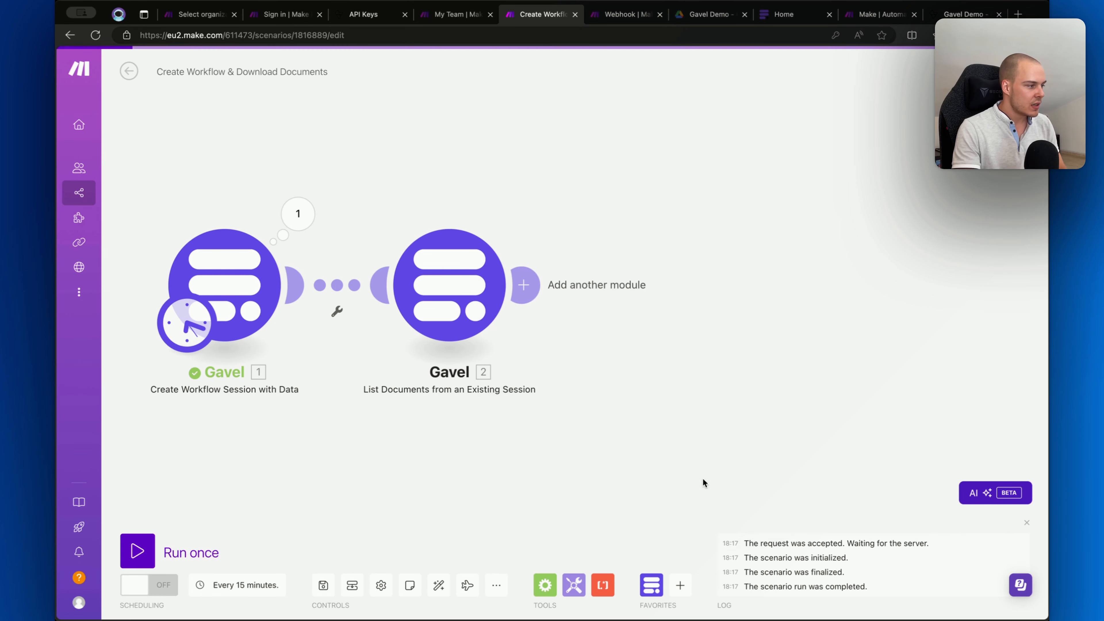
# - Run the scenario and review the docx and pdf Fee Agreement download URLs
pyautogui.click(137, 551)
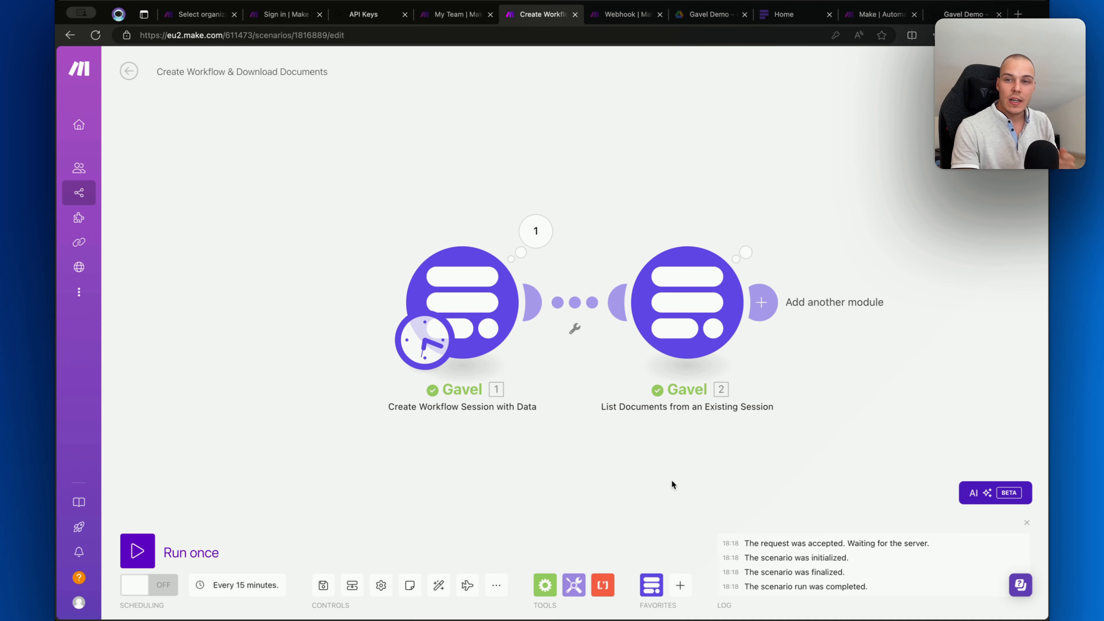
pyautogui.moveTo(605, 448); pyautogui.dragTo(405, 437)
pyautogui.click(564, 206)
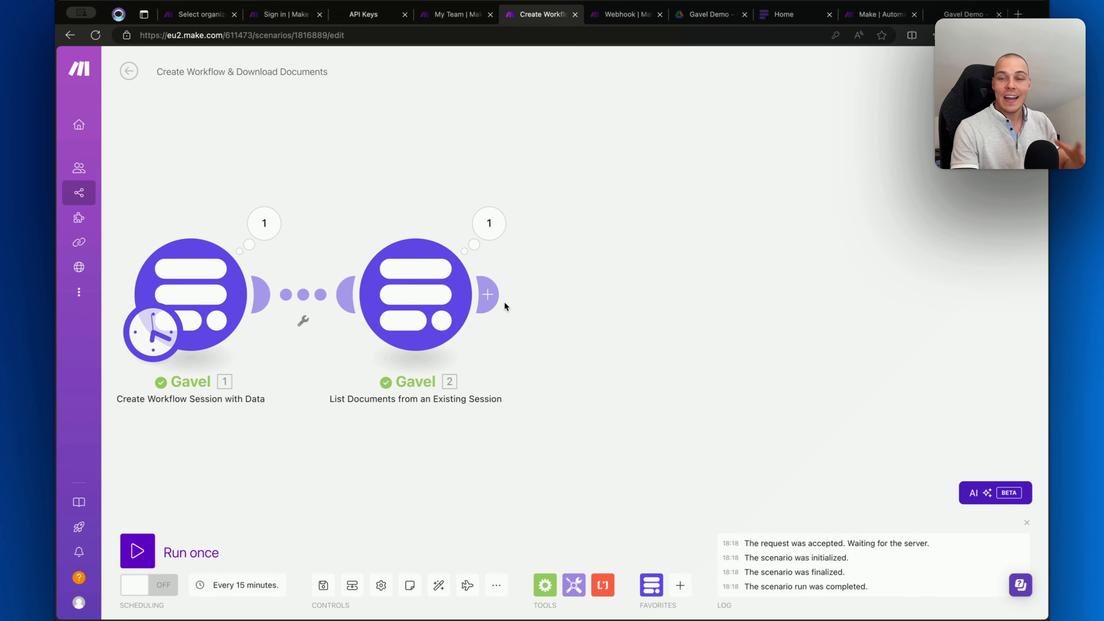
# - Add a Gavel Download a Document step whose Download URL is mapped from '2. Download URL'
pyautogui.click(489, 295)
pyautogui.click(791, 199)
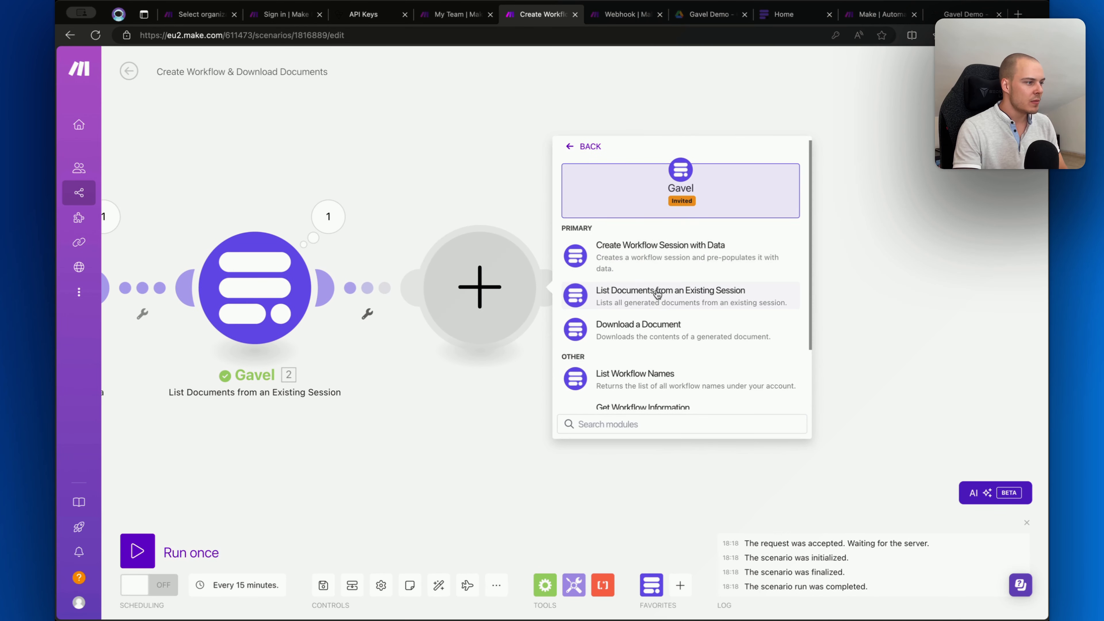
pyautogui.click(634, 325)
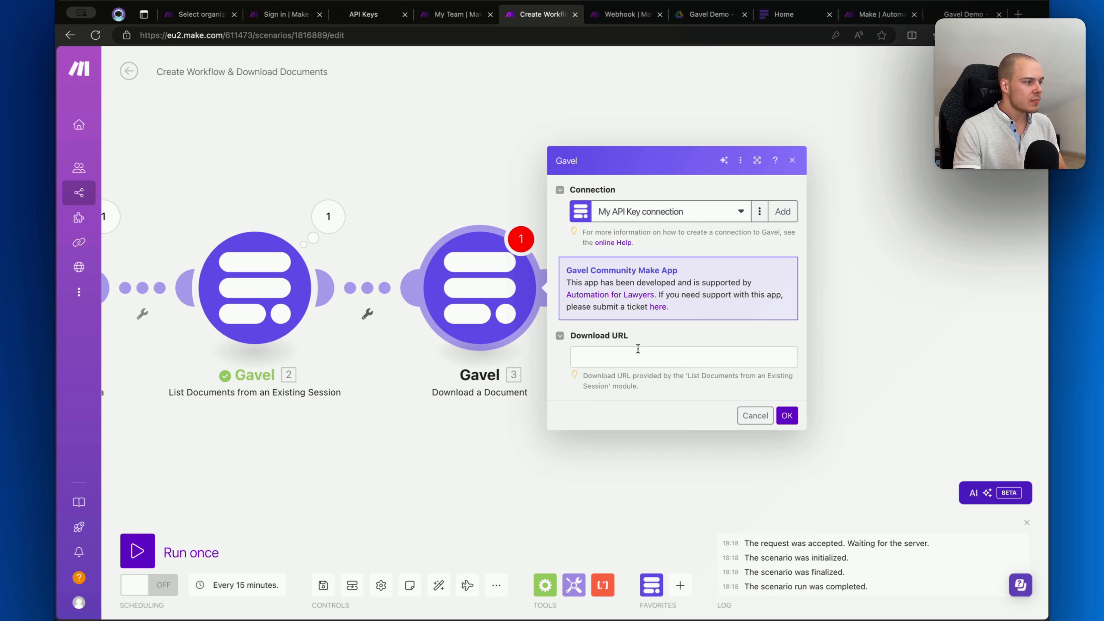
pyautogui.click(603, 359)
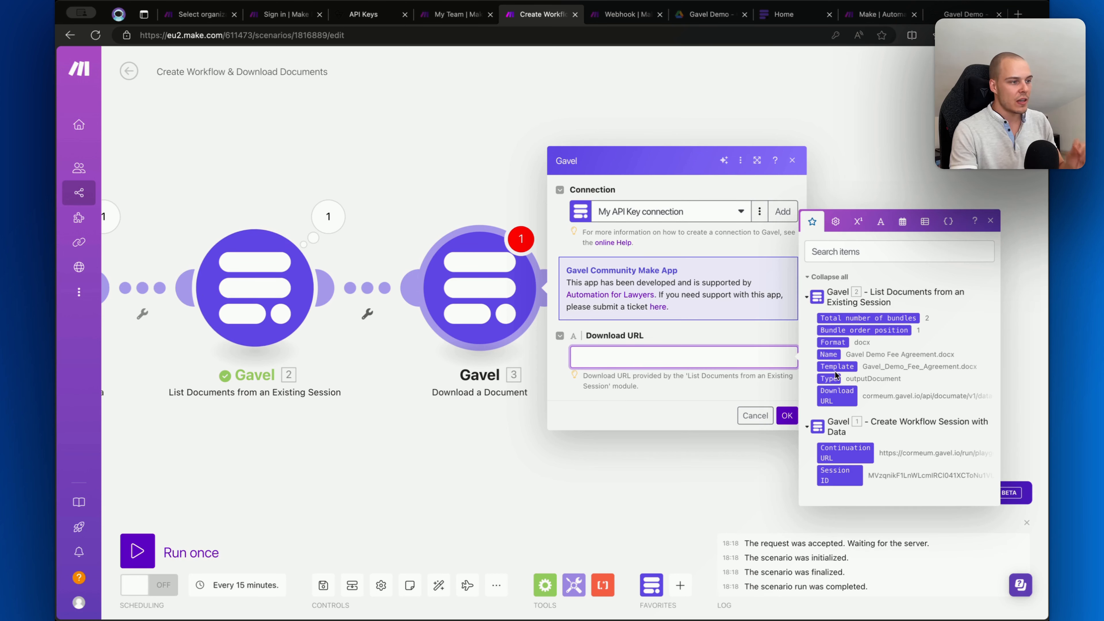
pyautogui.moveTo(831, 401); pyautogui.dragTo(739, 357)
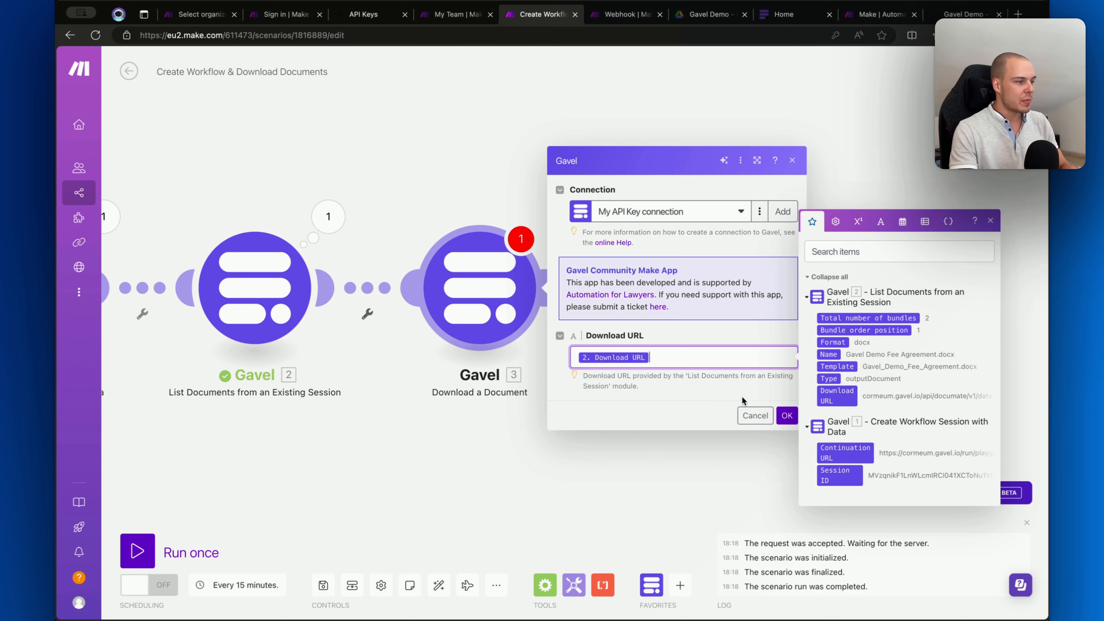
pyautogui.click(787, 415)
# - Inspect the List Documents step's operation output
pyautogui.moveTo(591, 409); pyautogui.dragTo(750, 411)
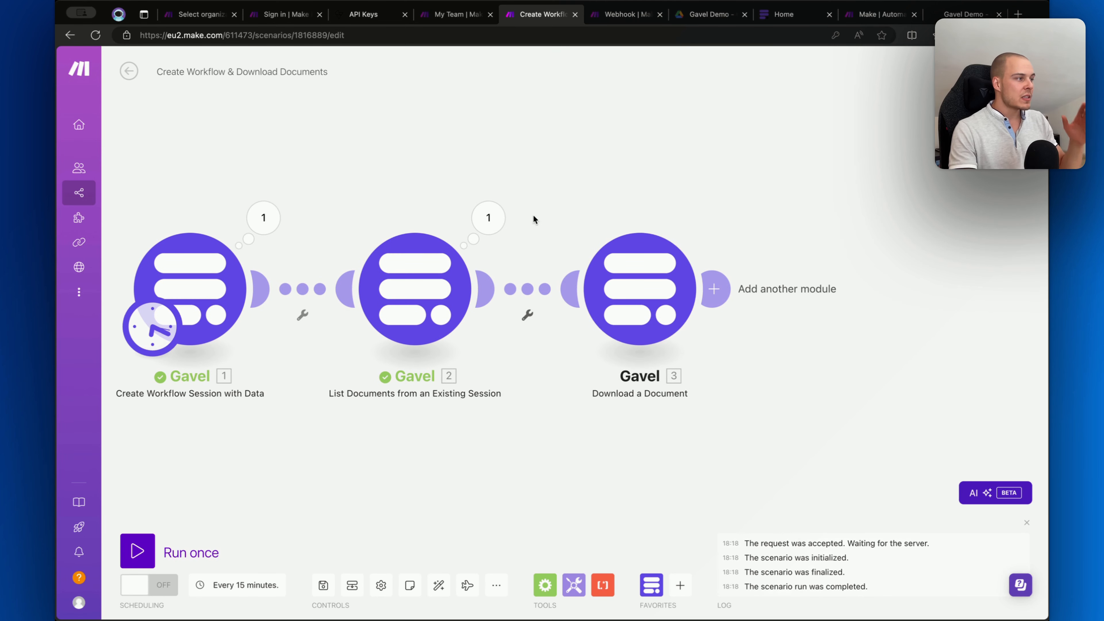
pyautogui.click(502, 219)
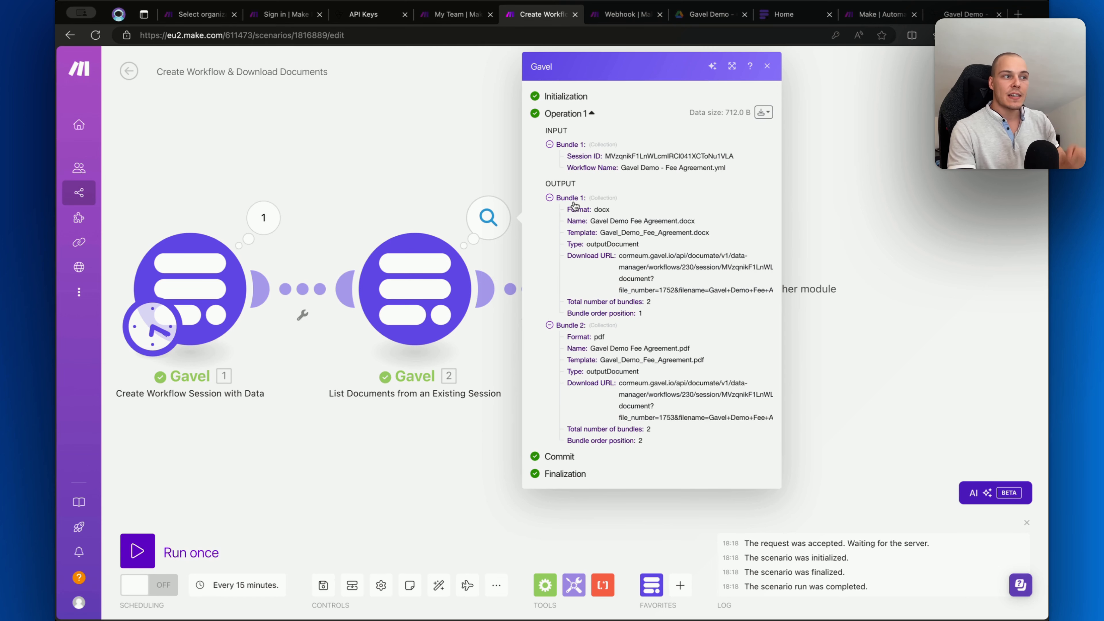
pyautogui.click(453, 389)
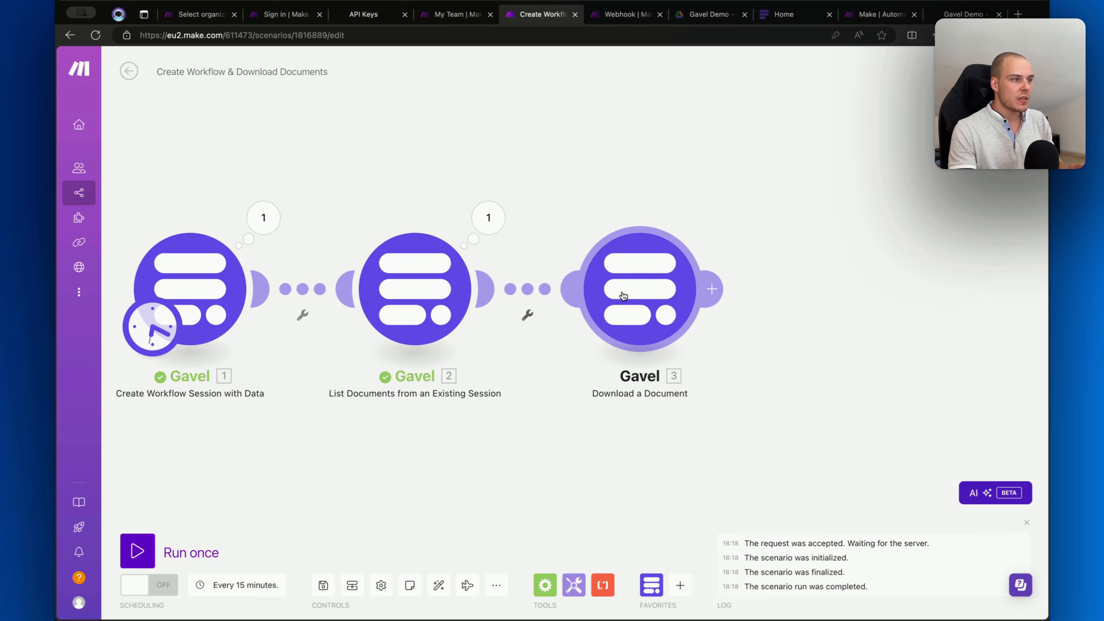
# - Add a Google Drive Upload a File step that saves the downloaded Gavel document into Gavel Demo / Download Document Module
pyautogui.moveTo(659, 371); pyautogui.dragTo(469, 361)
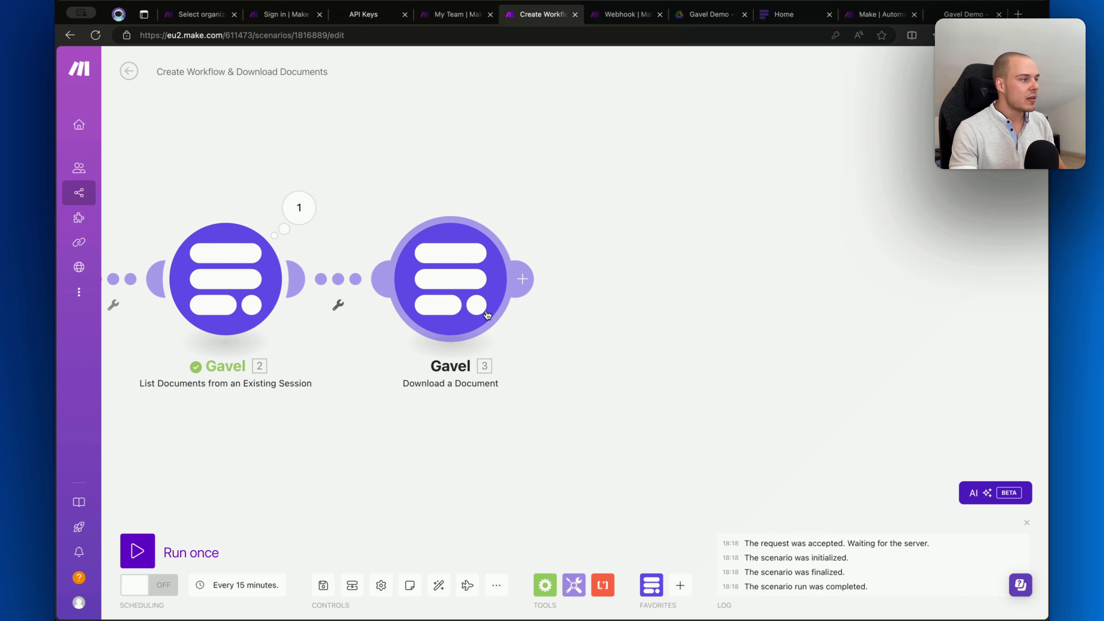
pyautogui.hscroll(3, 548, 303)
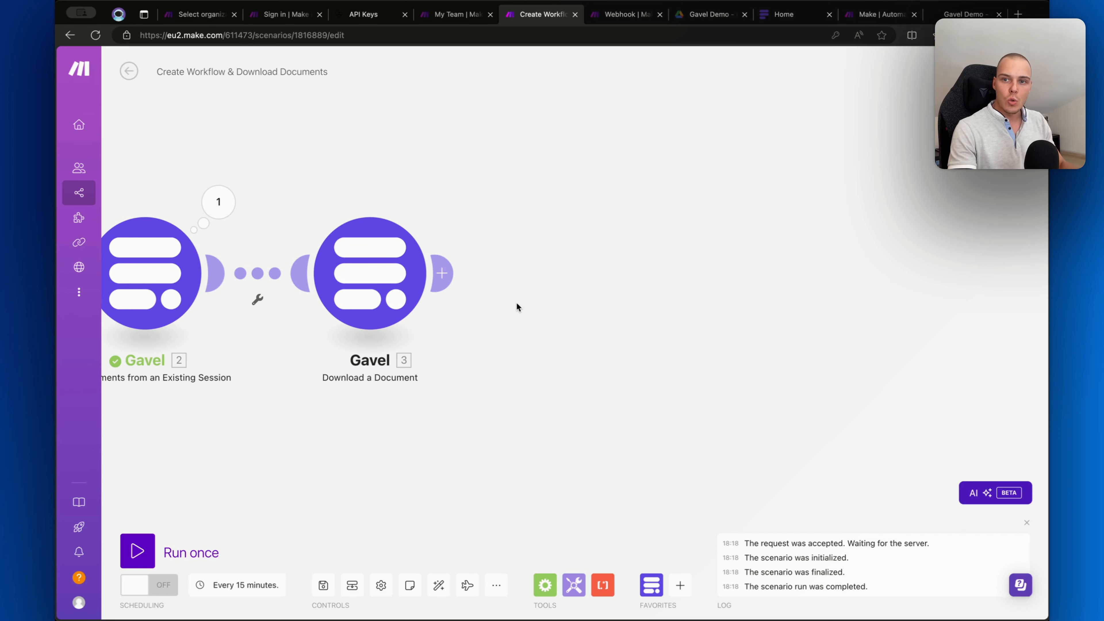
pyautogui.click(441, 273)
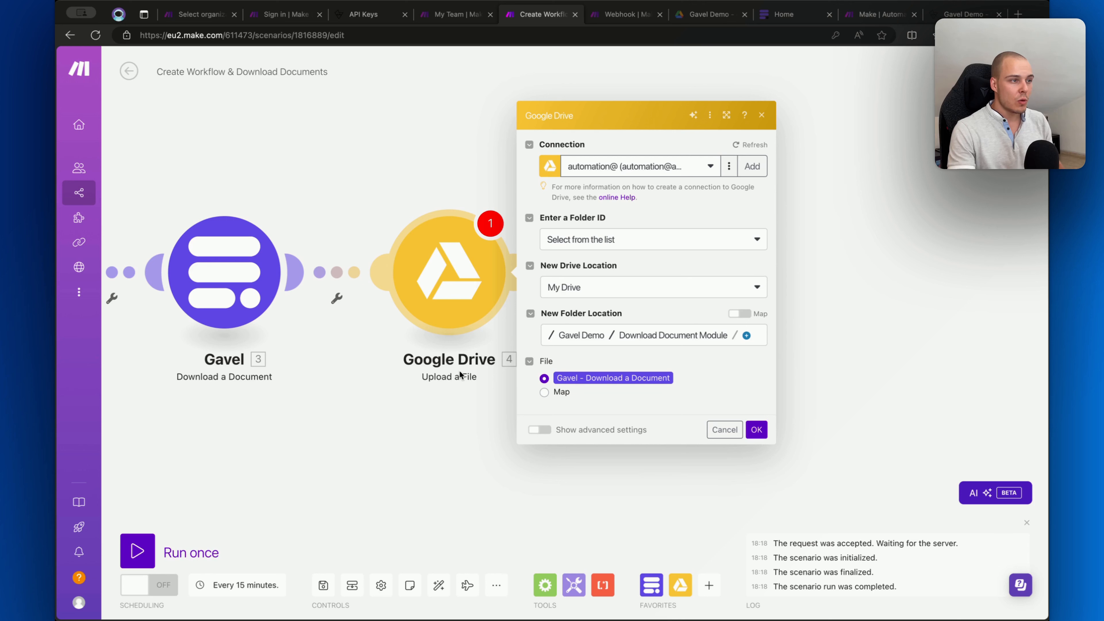
pyautogui.click(558, 393)
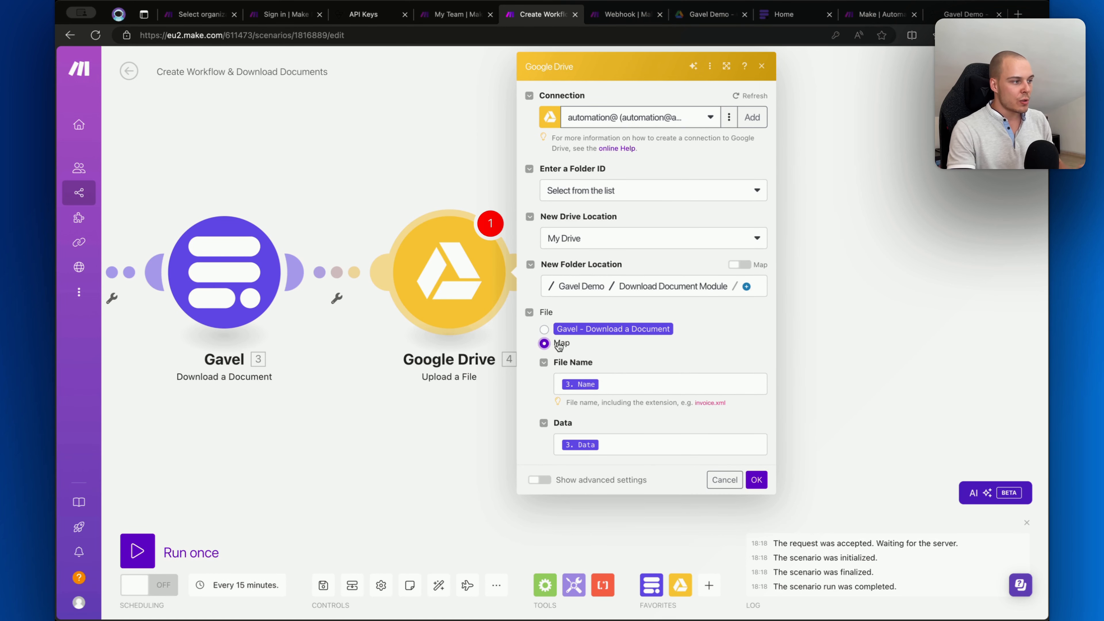
pyautogui.click(563, 330)
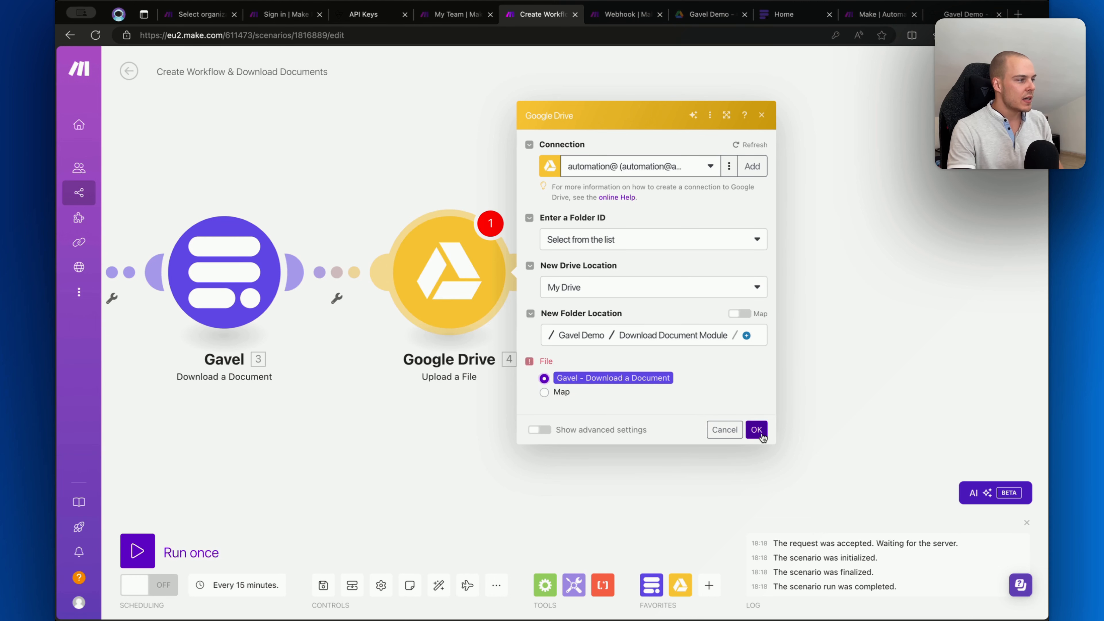
pyautogui.click(759, 433)
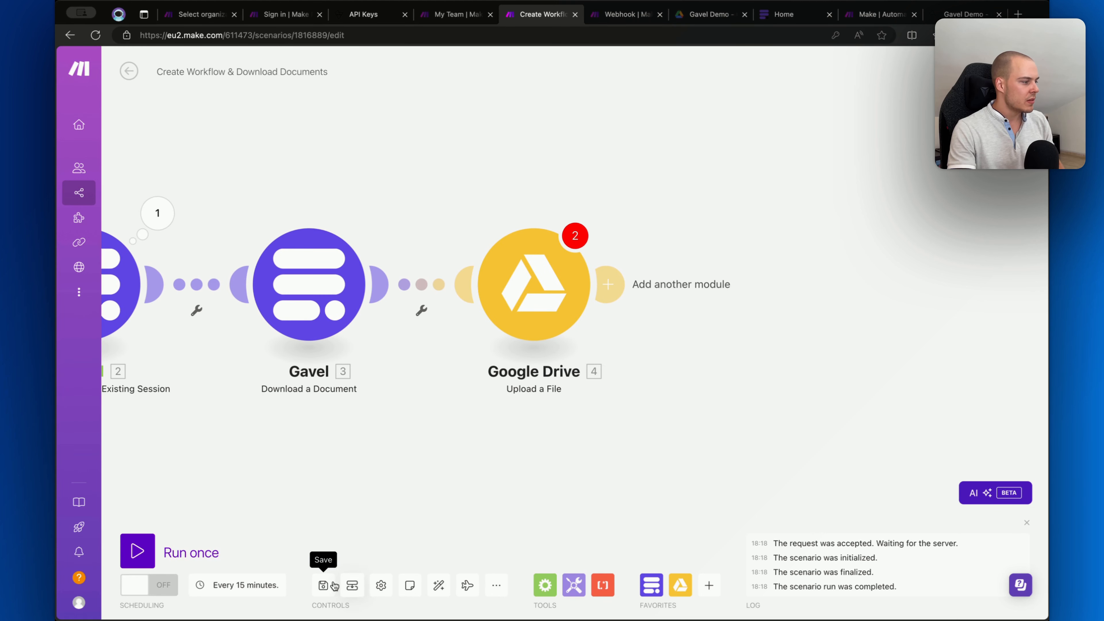
# - Save the scenario despite the empty-value warnings, keeping the Google Drive settings unchanged
pyautogui.click(323, 585)
pyautogui.click(533, 306)
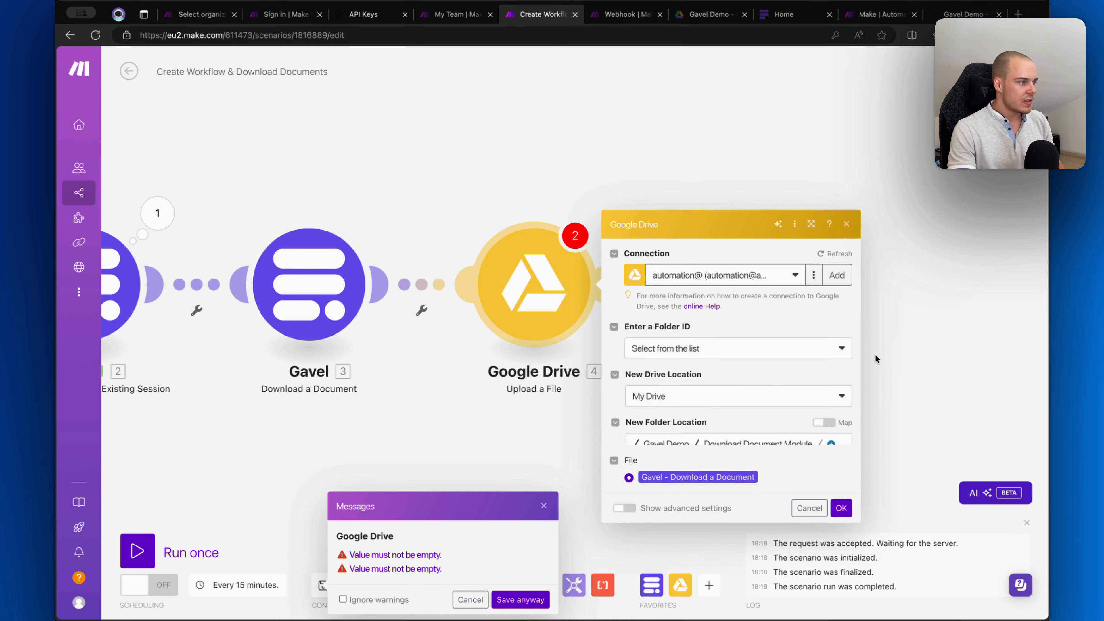
pyautogui.click(841, 441)
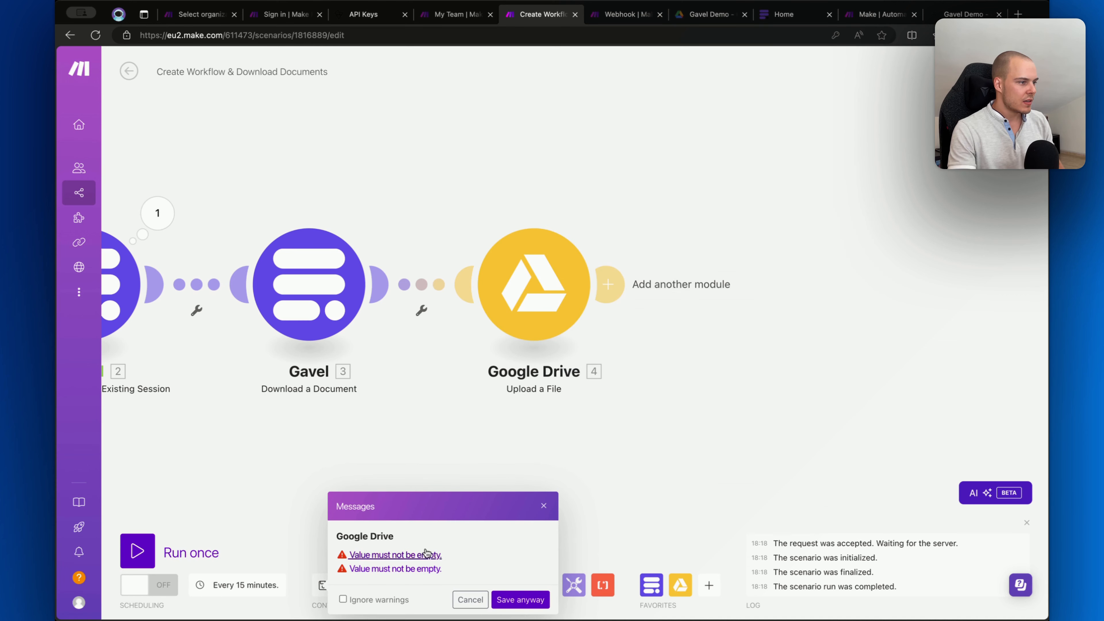
pyautogui.click(520, 600)
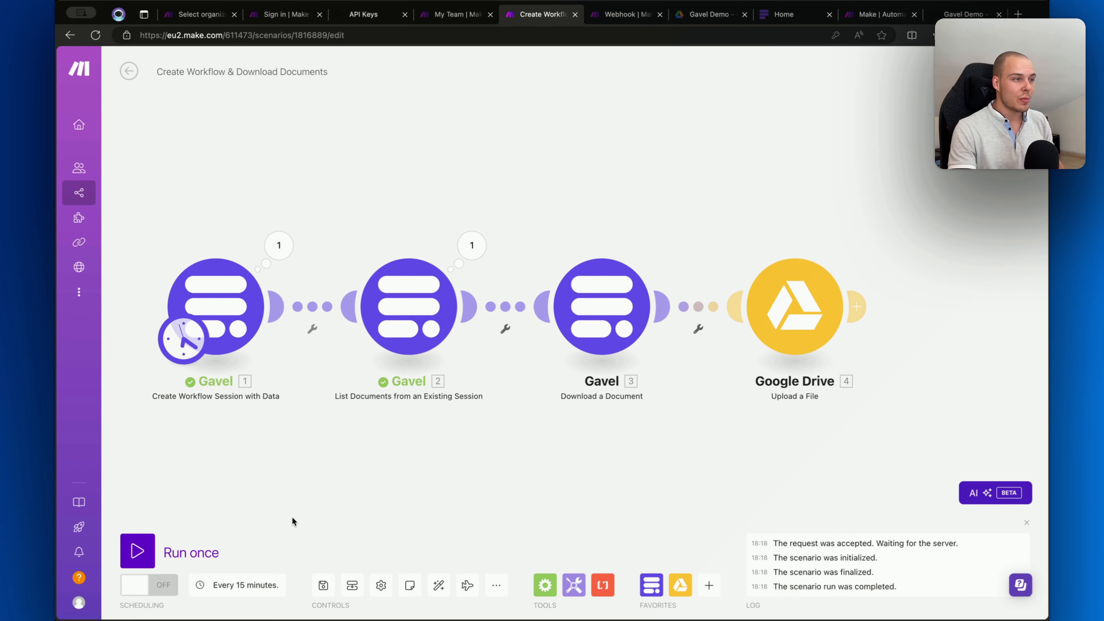
# - Run the scenario once to upload both documents, then go to Drive's Gavel Demo folder
pyautogui.click(137, 551)
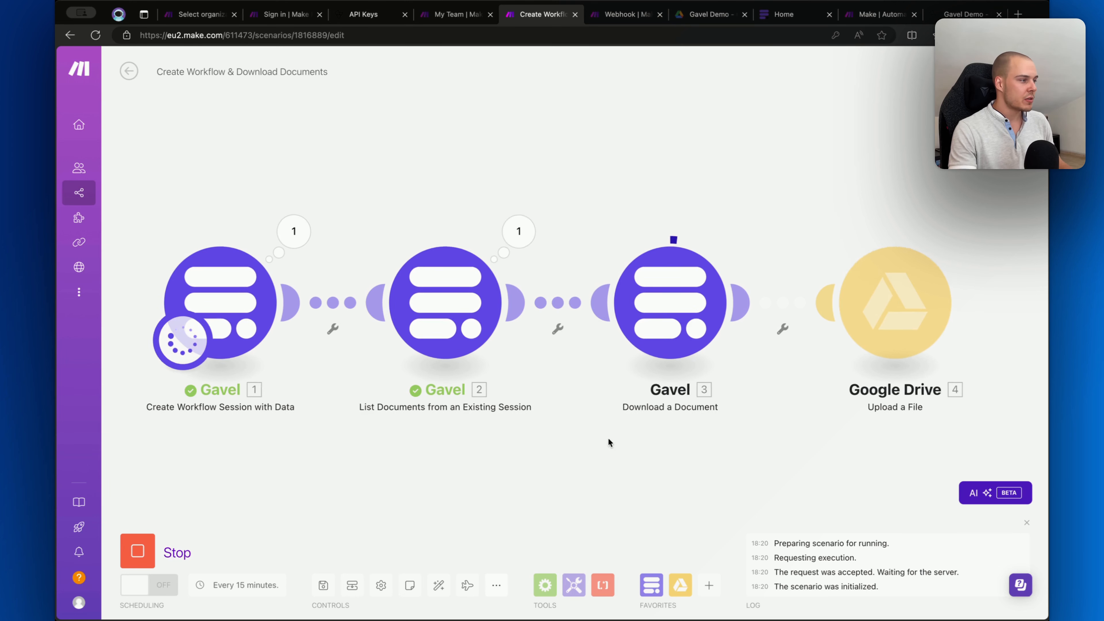
pyautogui.moveTo(609, 443); pyautogui.dragTo(407, 436)
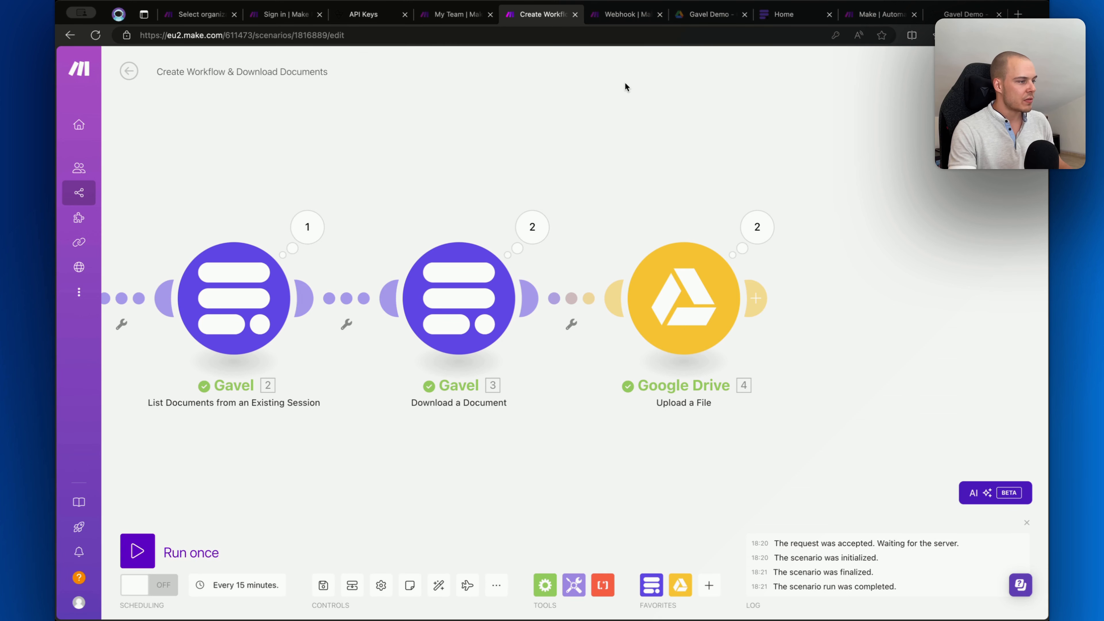
pyautogui.click(703, 14)
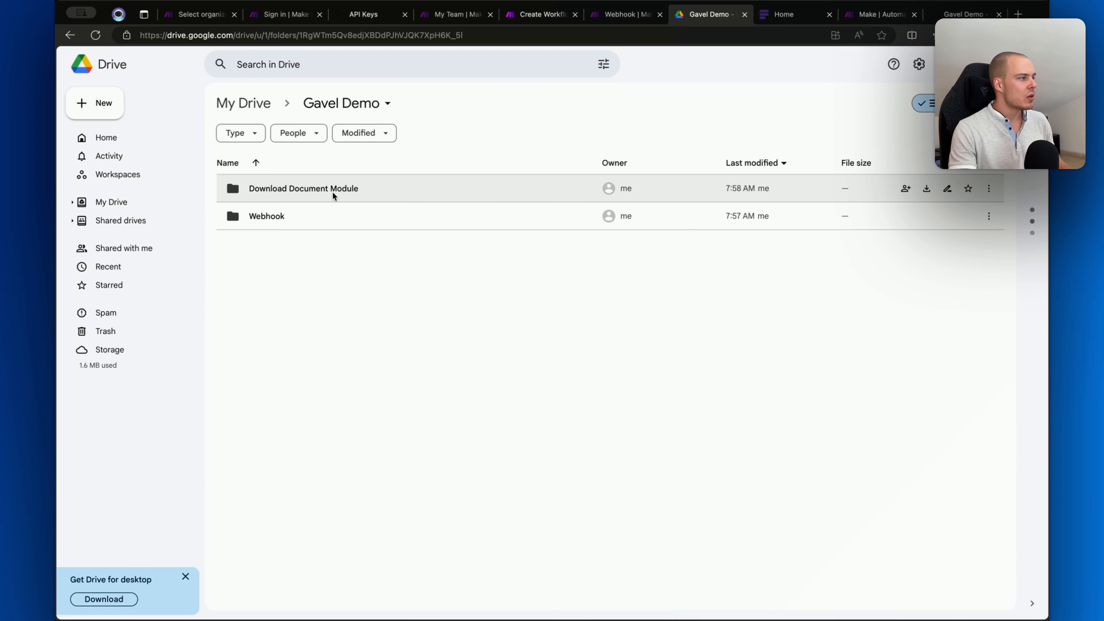
# - Open the Download Document Module folder and preview Gavel Demo Fee Agreement.pdf, checking the client name
pyautogui.doubleClick(317, 188)
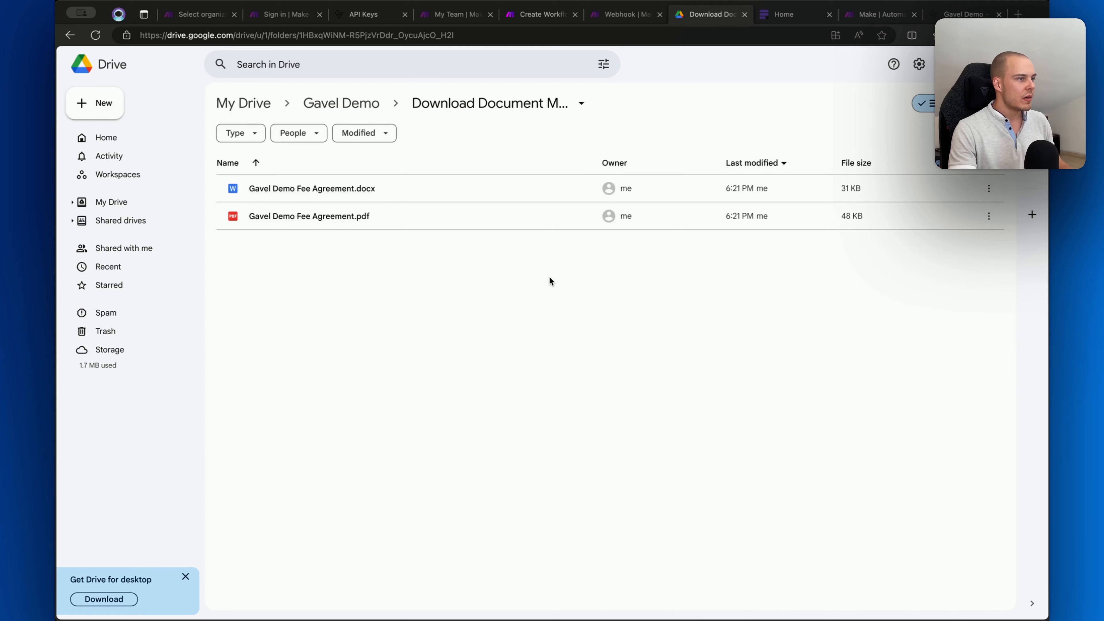
pyautogui.doubleClick(343, 217)
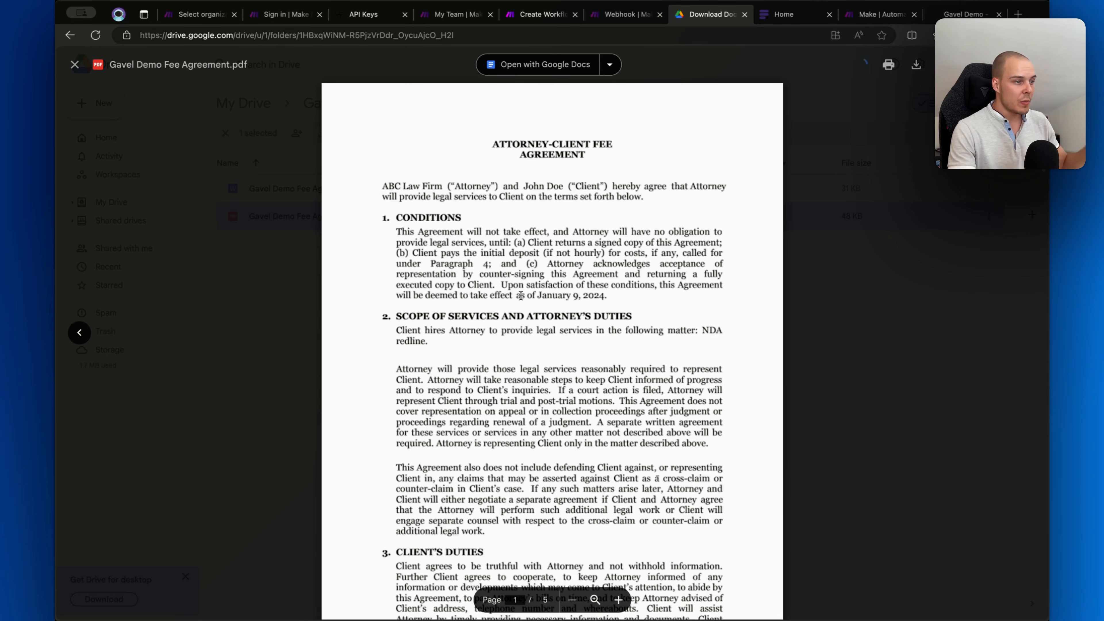
pyautogui.moveTo(524, 187); pyautogui.dragTo(560, 189)
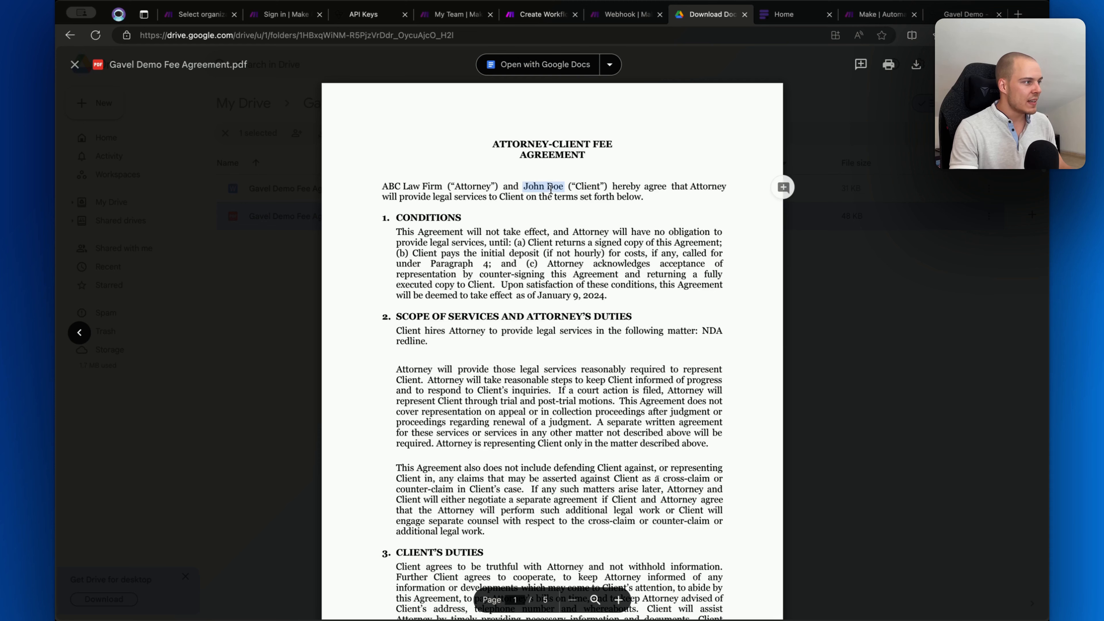
pyautogui.click(553, 285)
pyautogui.scroll(-3, 559, 305)
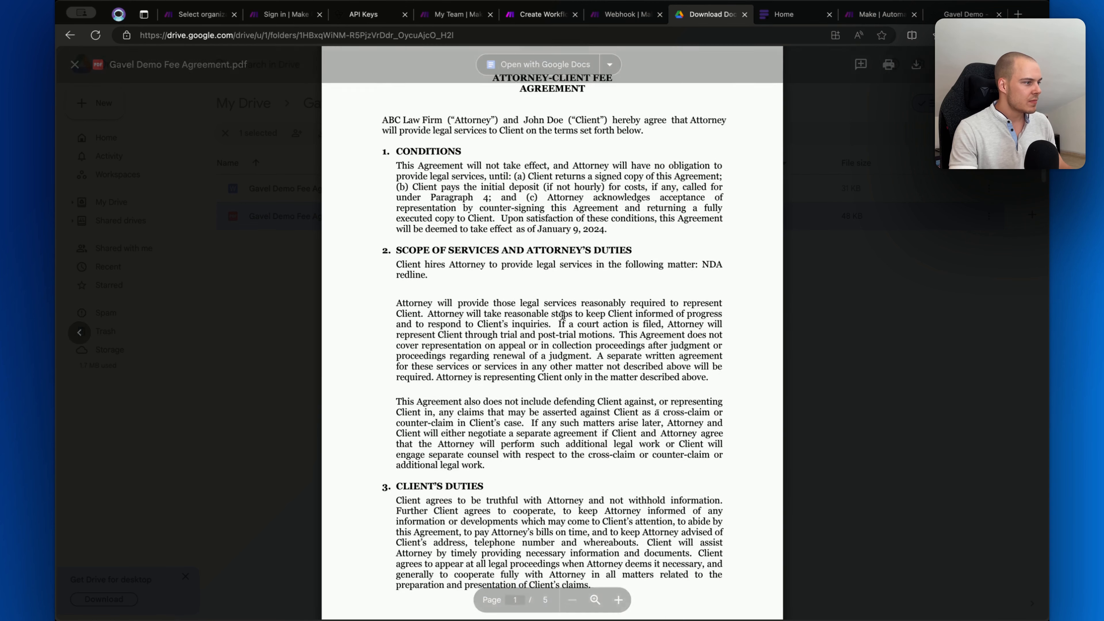
pyautogui.scroll(-12, 563, 314)
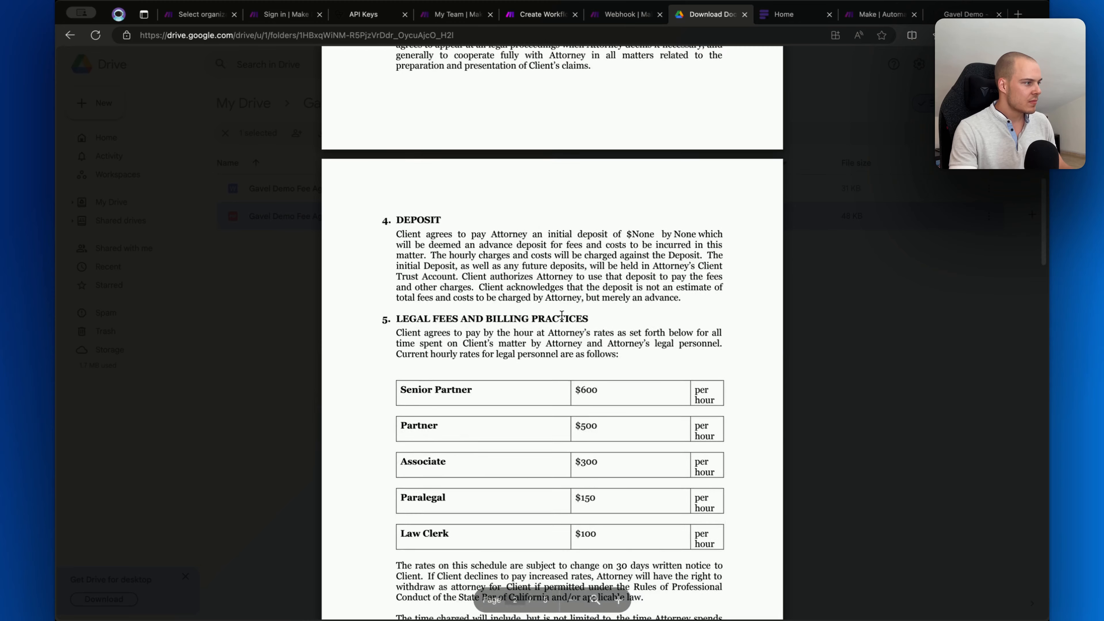
pyautogui.scroll(-20, 561, 314)
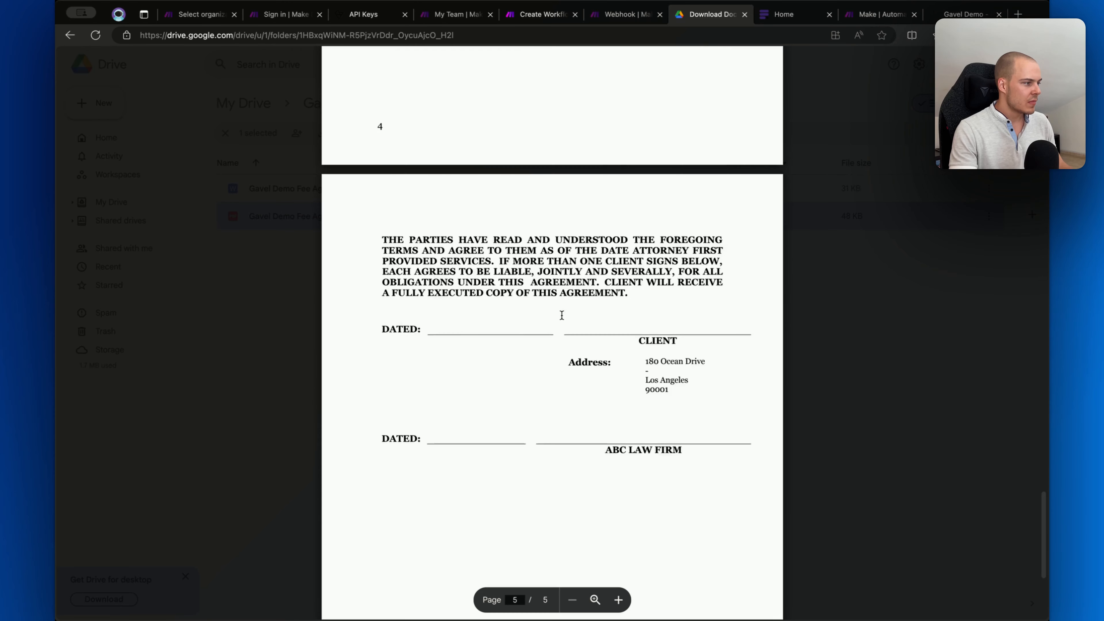
pyautogui.scroll(-3, 562, 315)
# - Check the signature-block address and the unfilled $None deposit fields, then close the PDF preview
pyautogui.moveTo(646, 220); pyautogui.dragTo(696, 251)
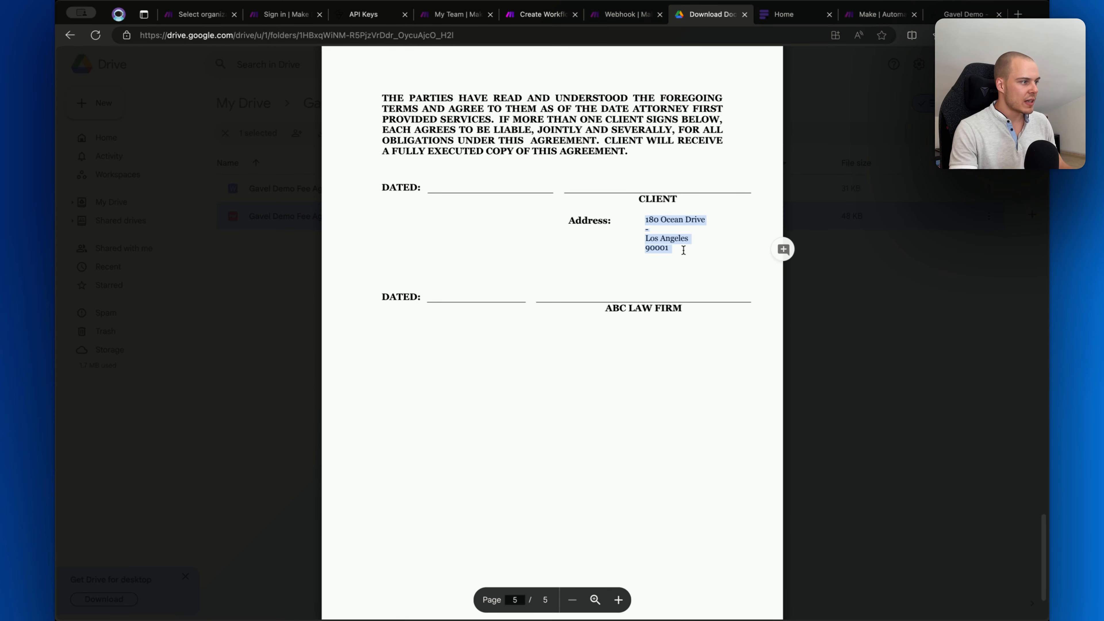
pyautogui.click(683, 251)
pyautogui.scroll(10, 570, 284)
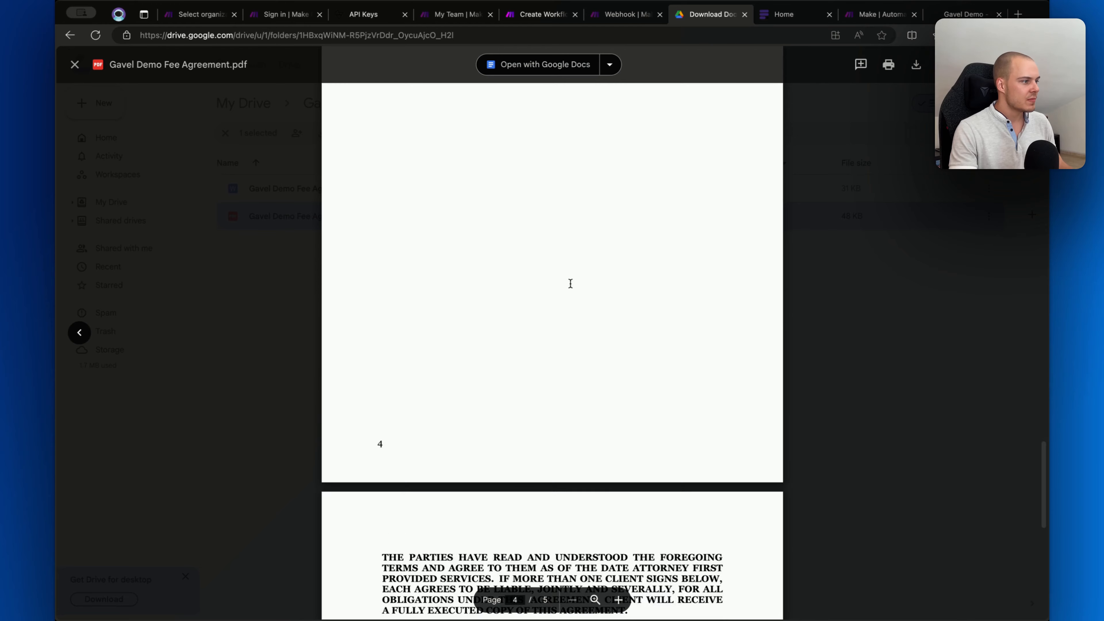
pyautogui.scroll(15, 570, 283)
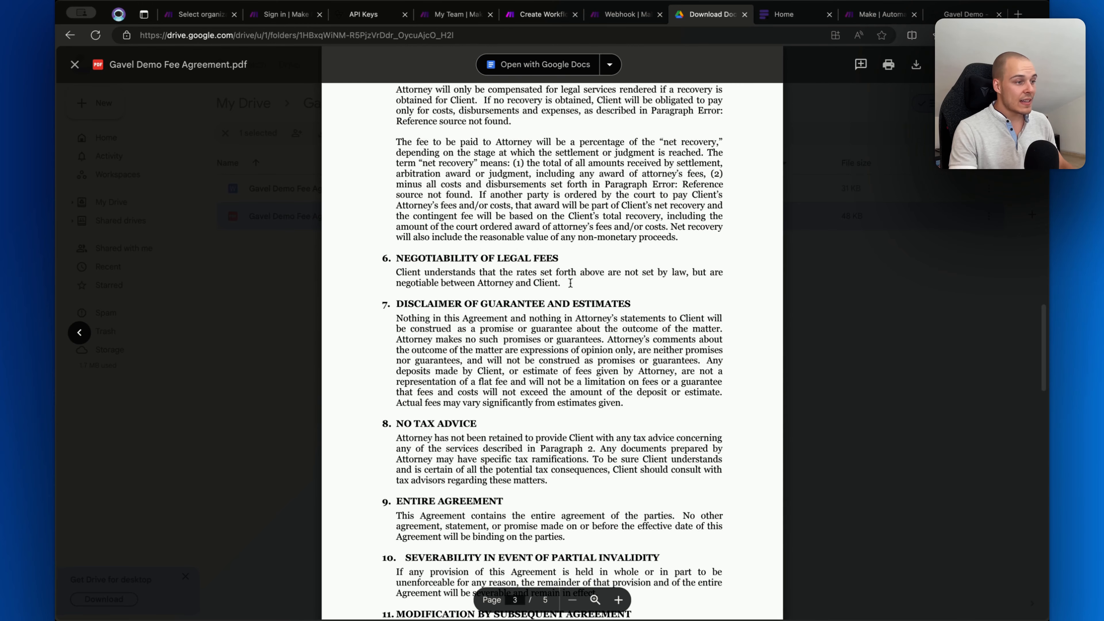
pyautogui.scroll(5, 570, 284)
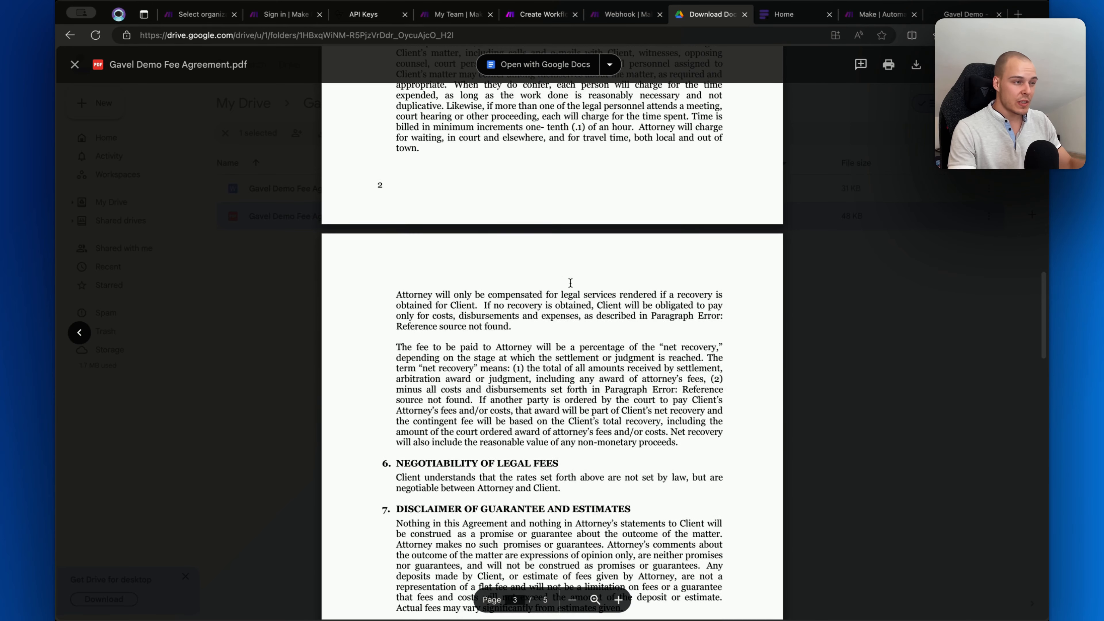
pyautogui.scroll(10, 570, 283)
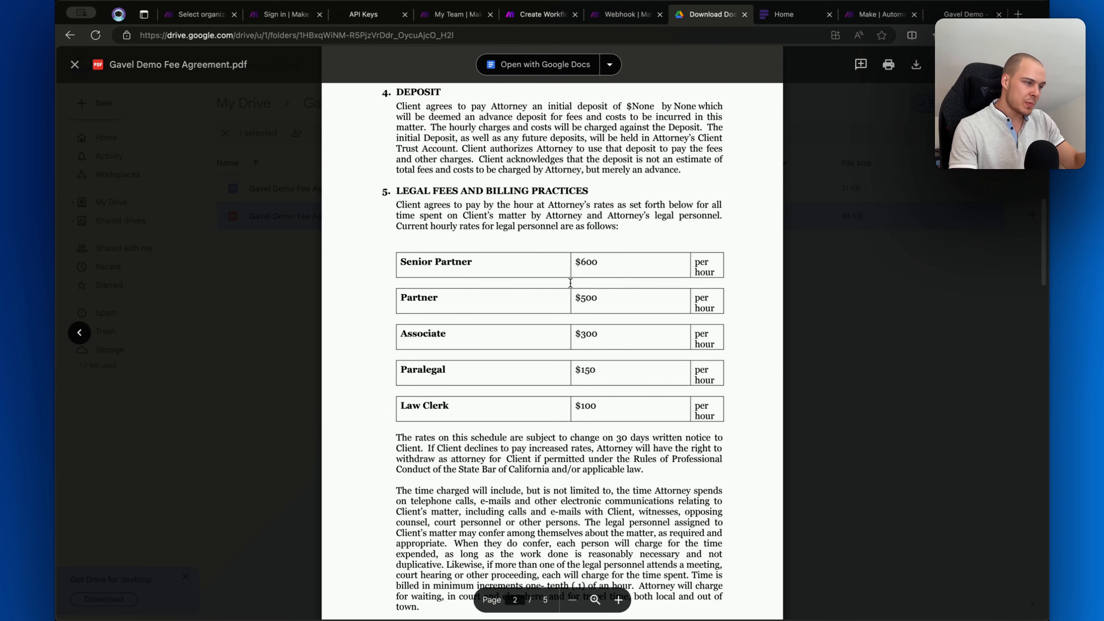
pyautogui.scroll(5, 570, 283)
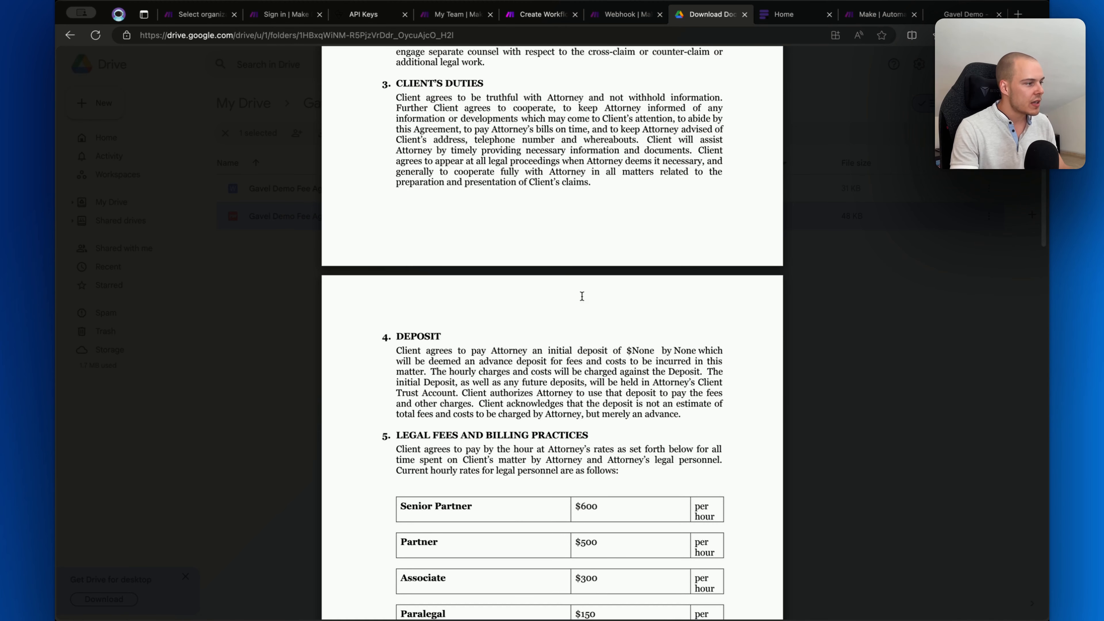
pyautogui.doubleClick(642, 352)
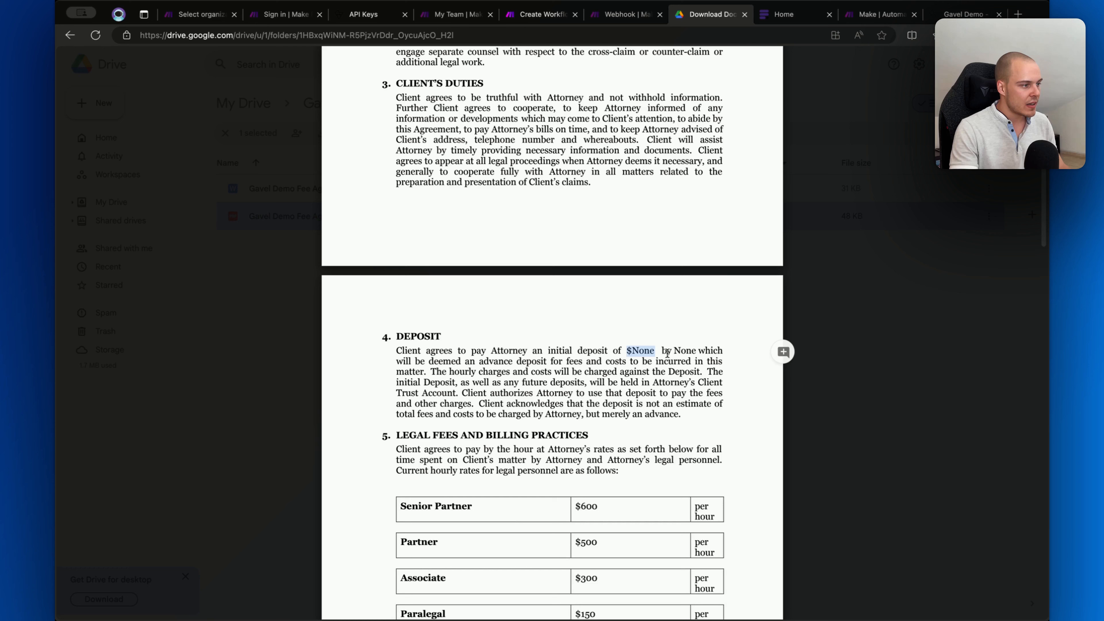
pyautogui.doubleClick(687, 351)
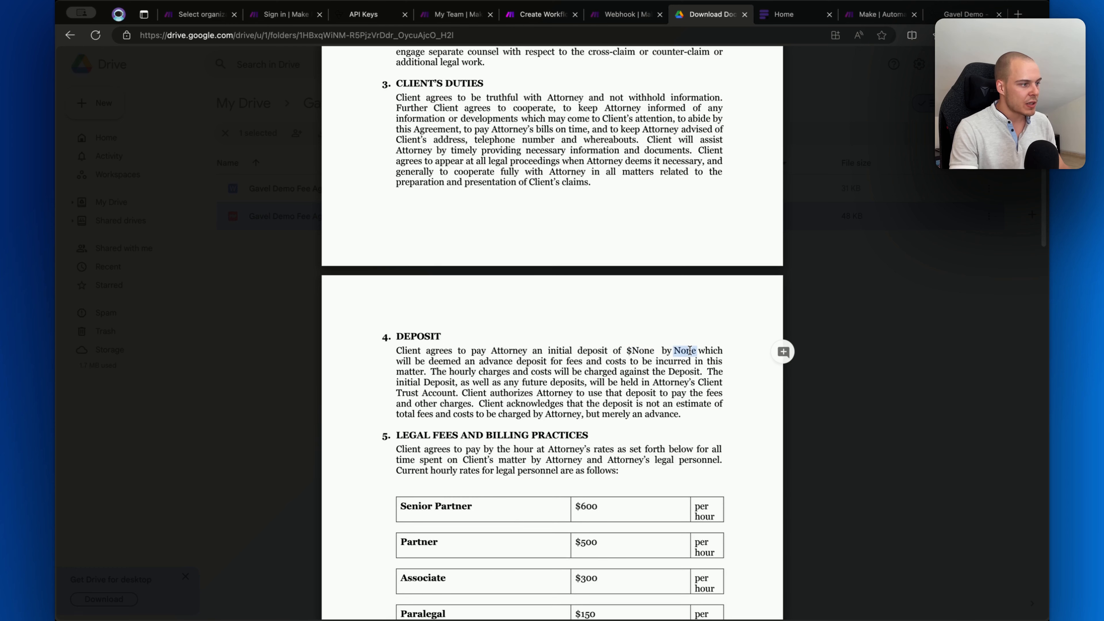
pyautogui.click(860, 200)
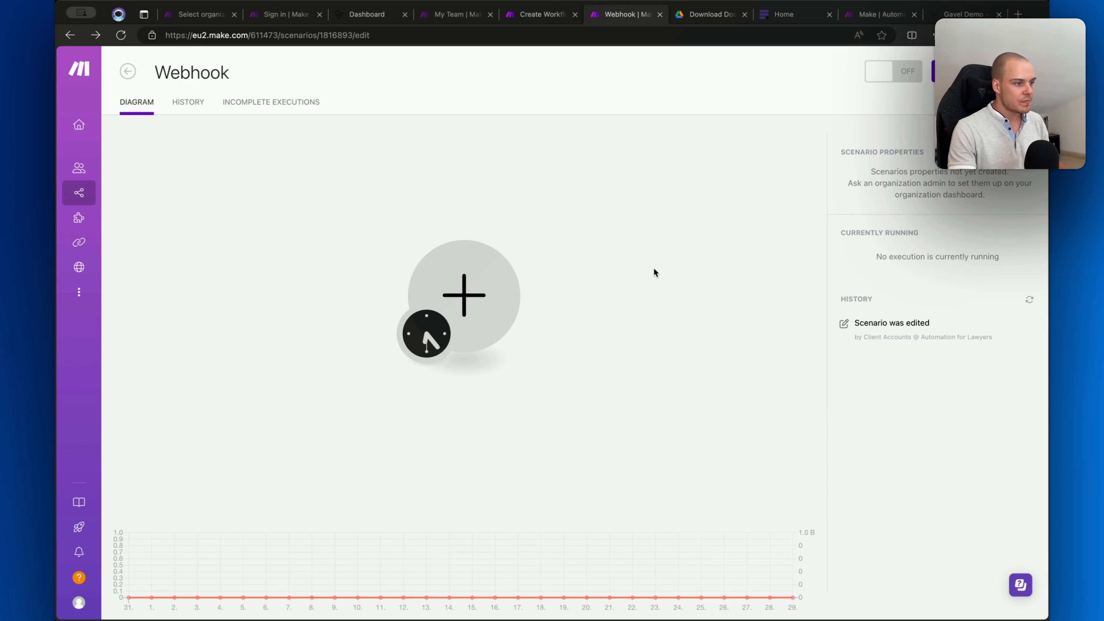
# - Add the Gavel Workflow Session Completed trigger with a new 'My Workflow Session Completed webhook' and copy its address
pyautogui.click(564, 271)
pyautogui.click(557, 285)
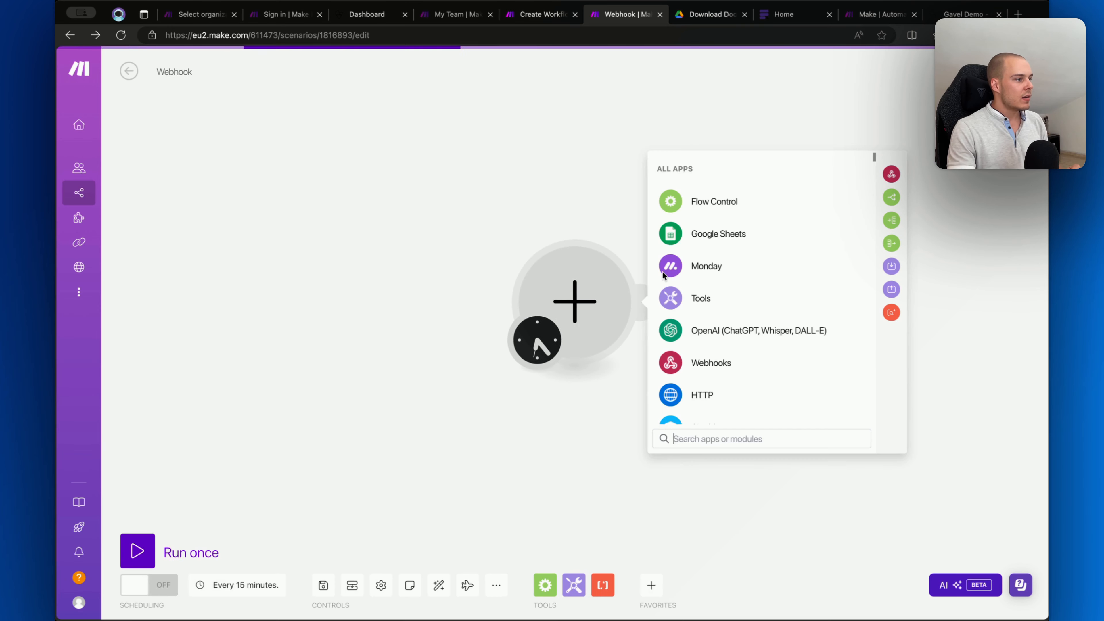
pyautogui.write('gav')
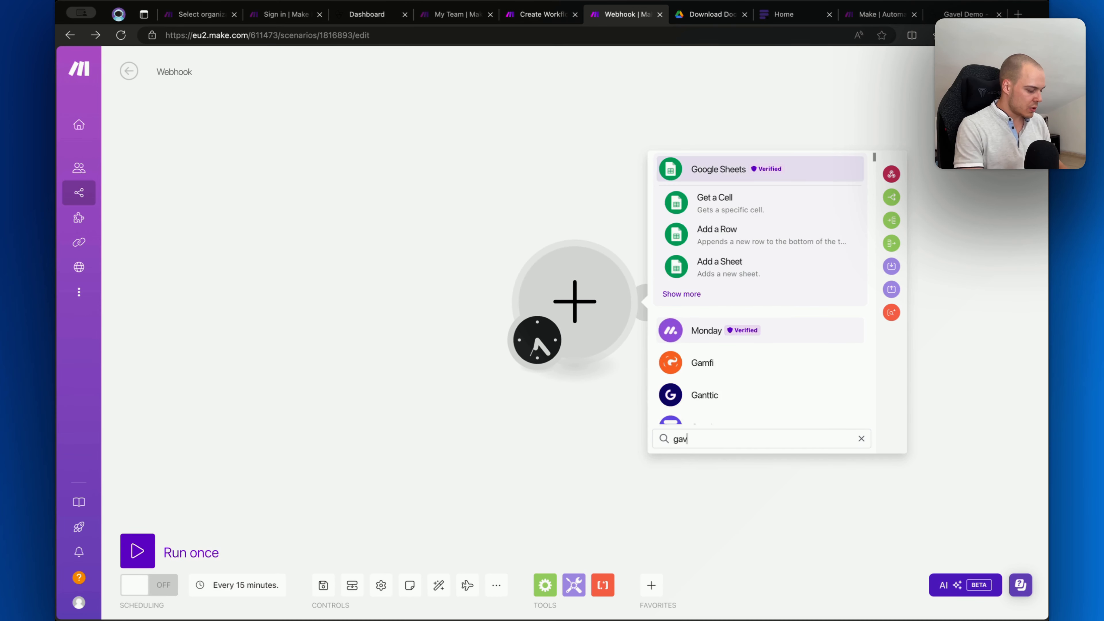
pyautogui.write('el')
pyautogui.click(664, 293)
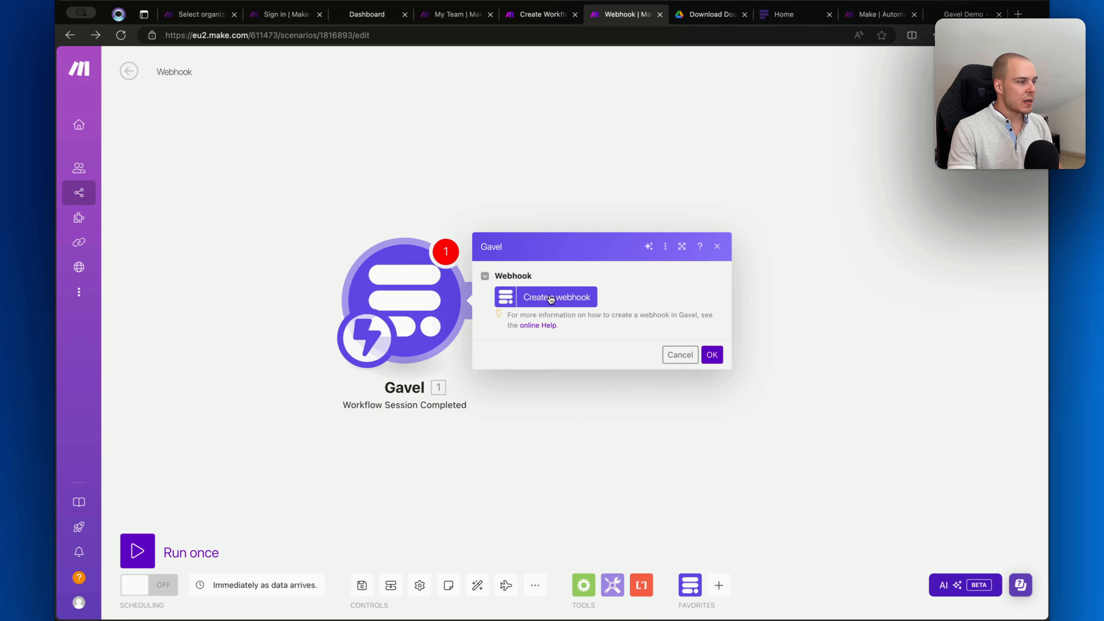
pyautogui.click(550, 298)
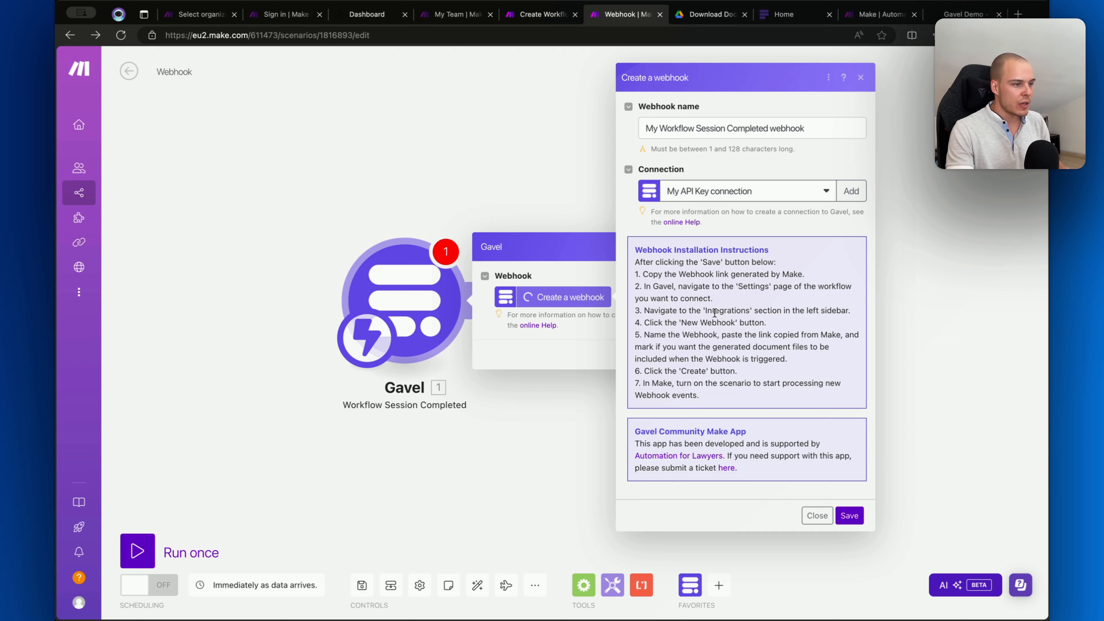
pyautogui.click(849, 516)
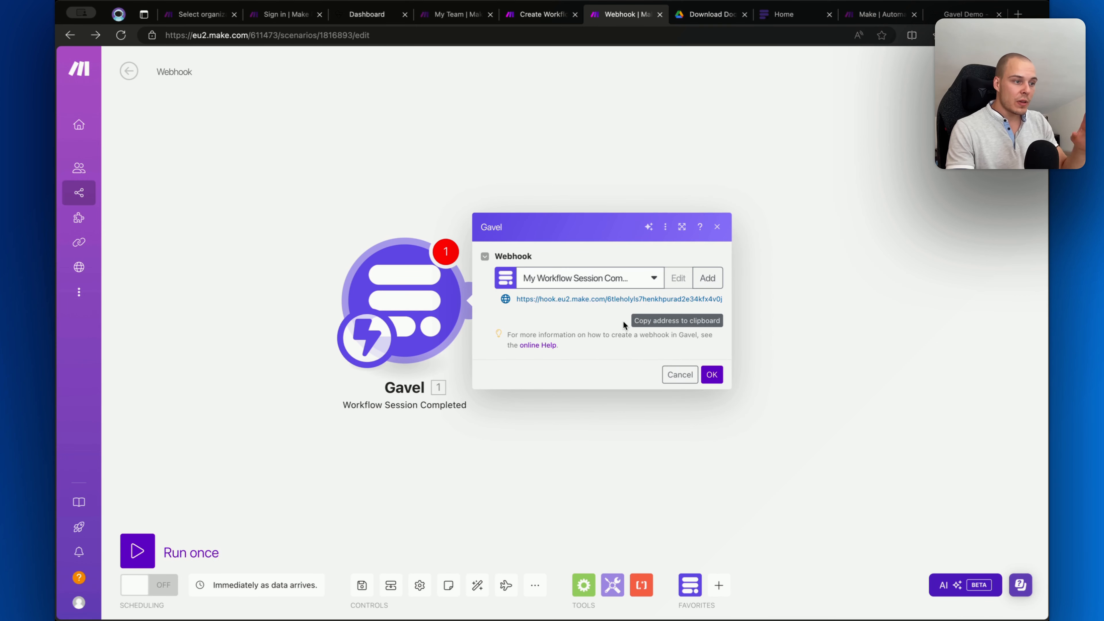
pyautogui.click(656, 324)
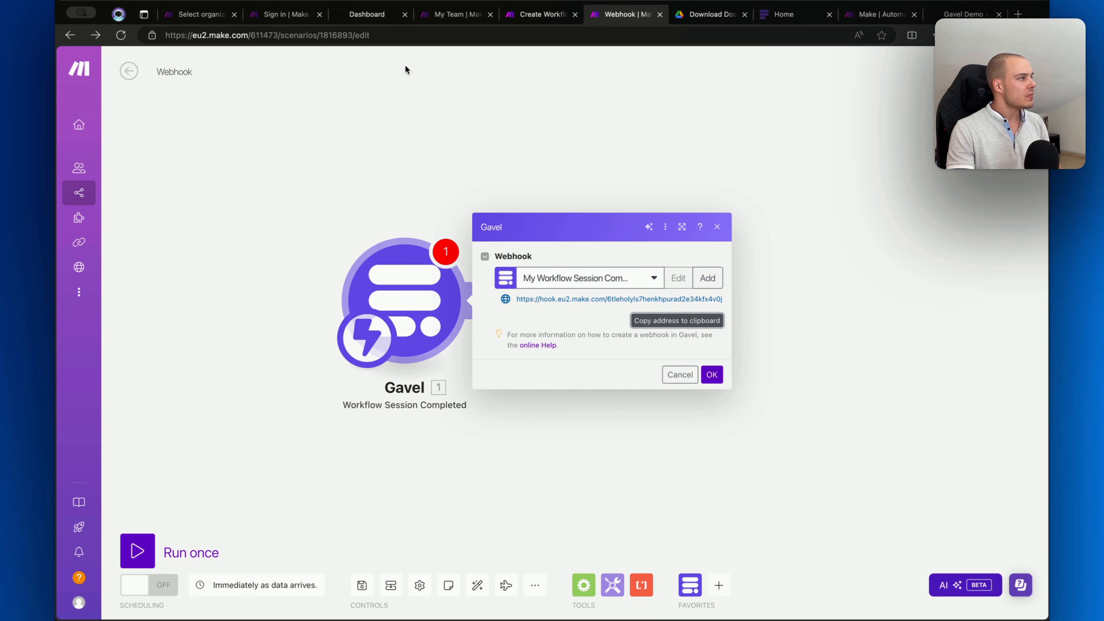
# - Open the Integrations settings of the Gavel Demo - Fee Agreement workflow
pyautogui.click(380, 17)
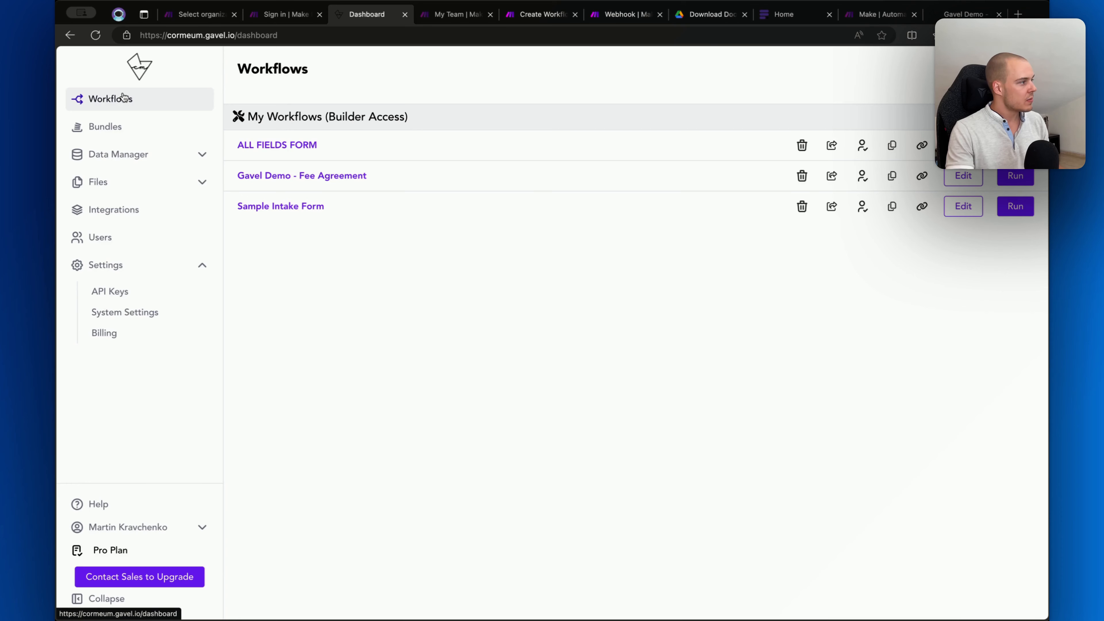
pyautogui.click(322, 175)
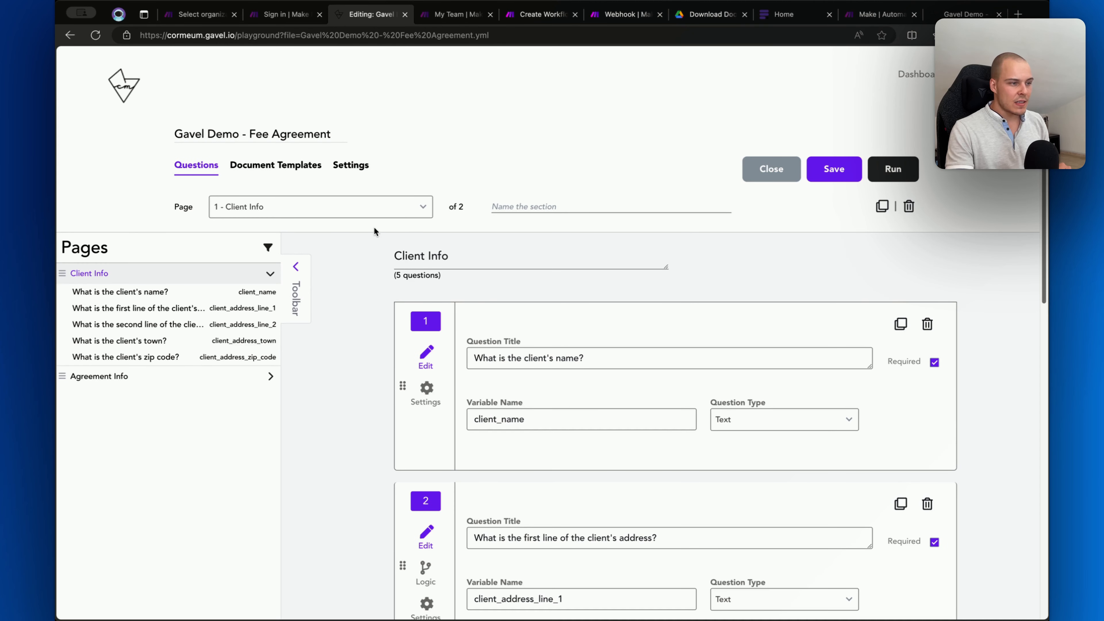
pyautogui.click(351, 165)
pyautogui.click(253, 334)
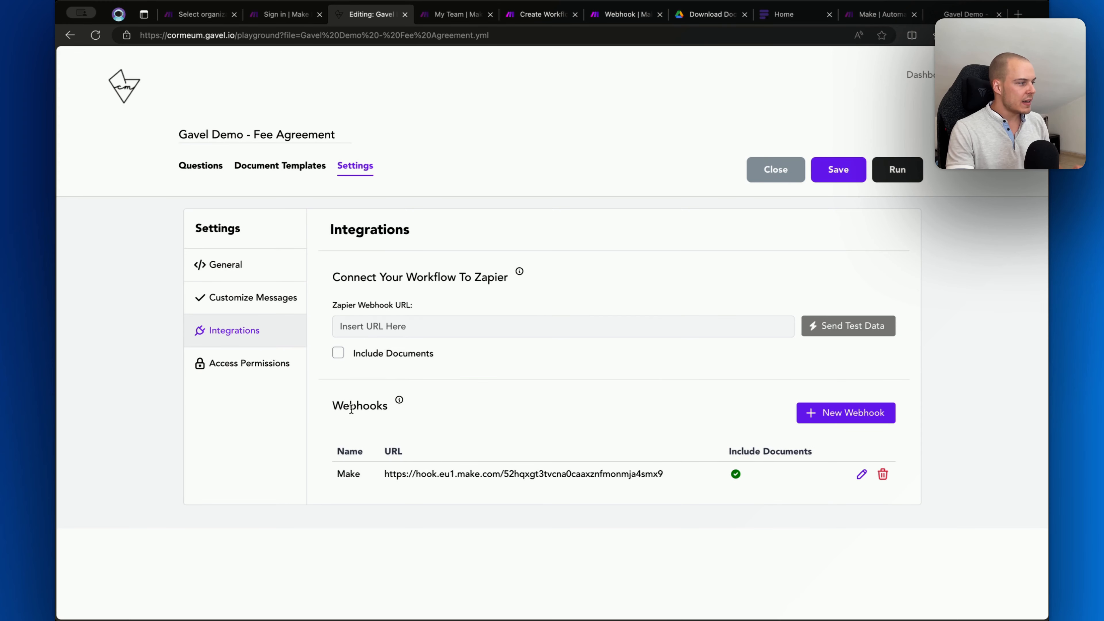
# - Create a webhook named 'Make 2' with the pasted Make address and Include Documents ticked
pyautogui.click(821, 414)
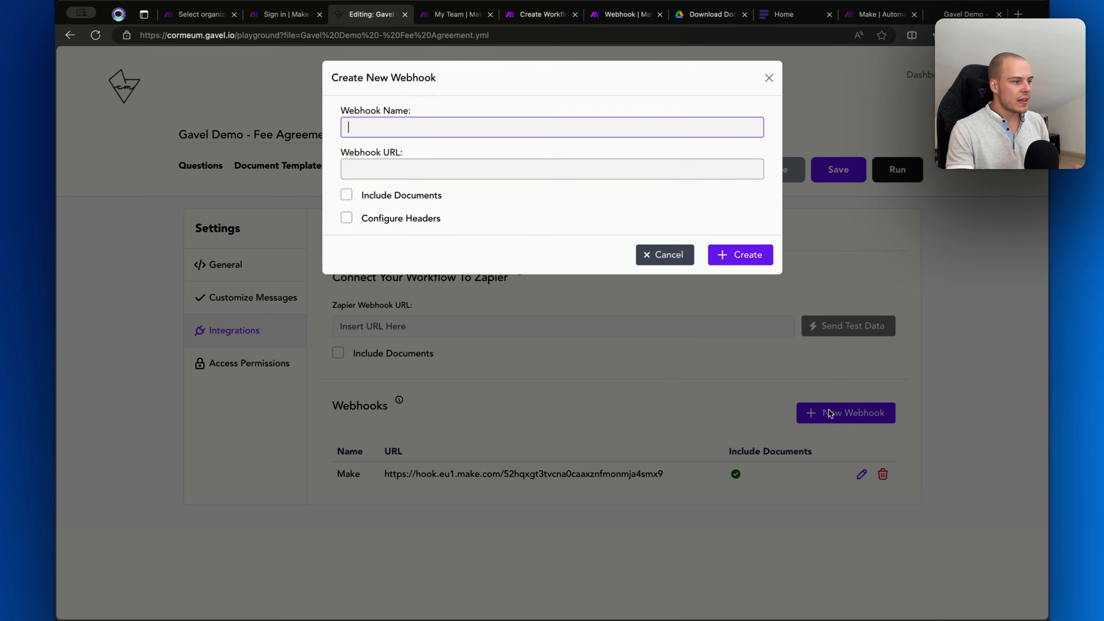
pyautogui.write('Make 2')
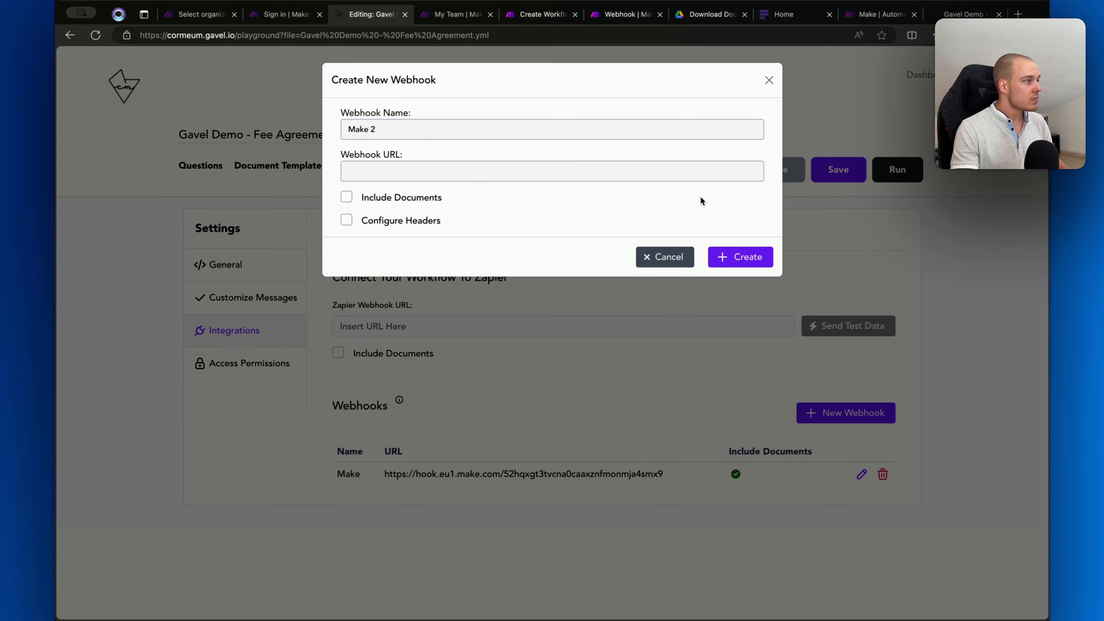
pyautogui.click(562, 173)
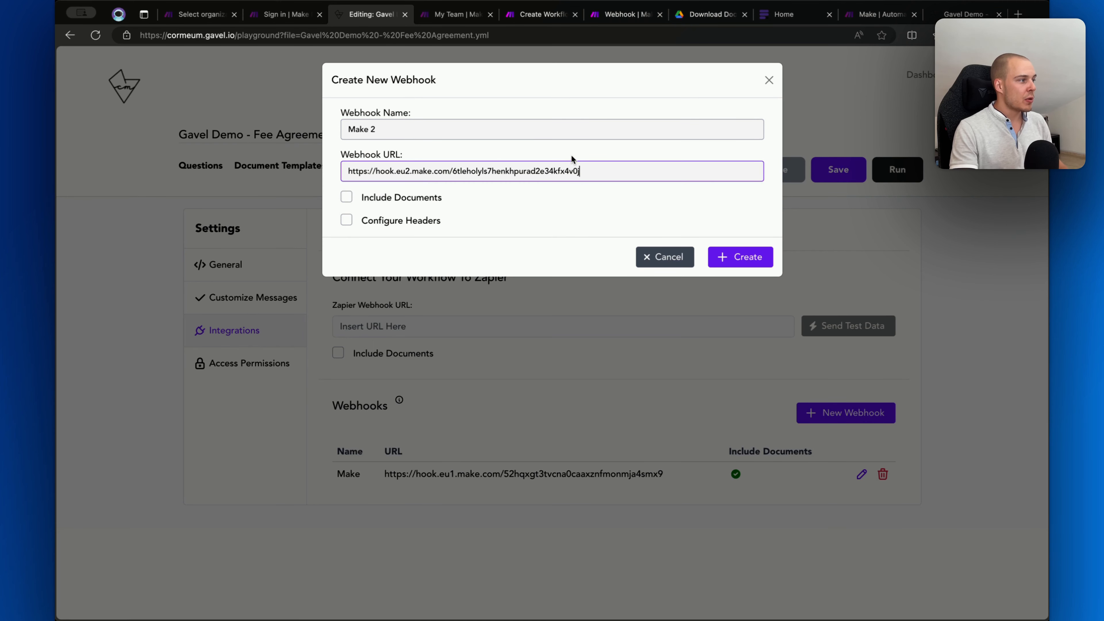
pyautogui.click(574, 149)
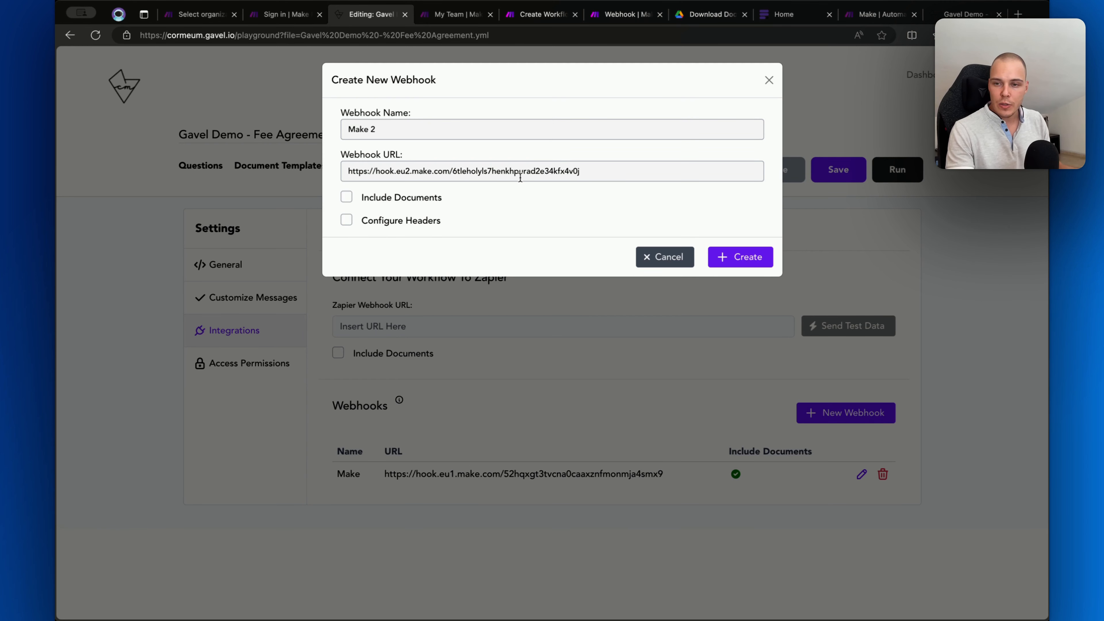
pyautogui.click(418, 198)
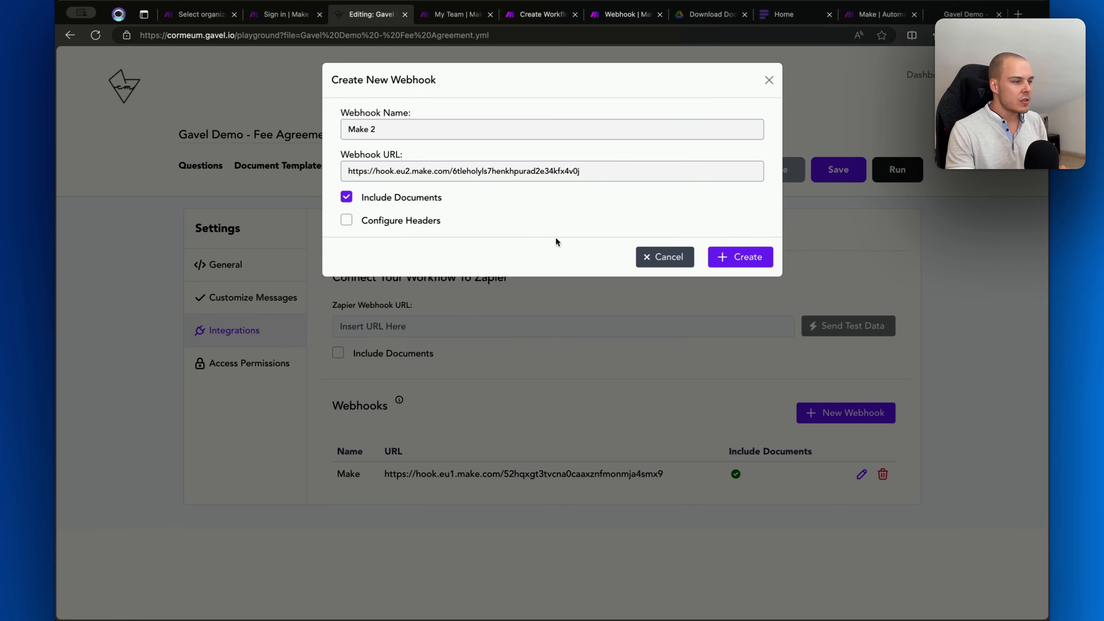
pyautogui.click(729, 258)
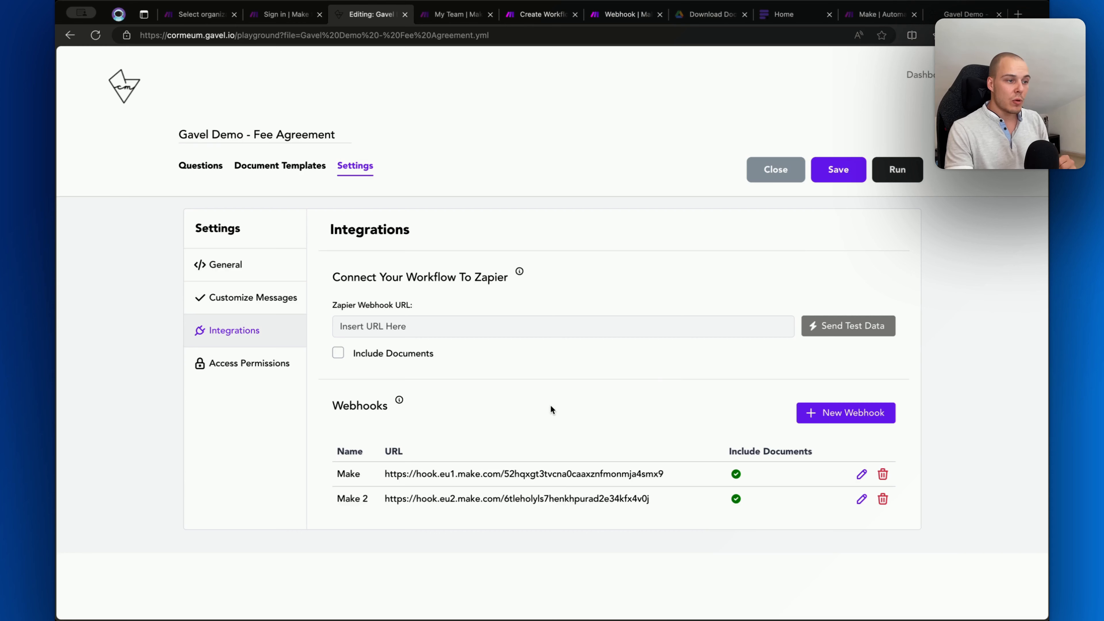
# - Confirm the Gavel trigger and run the Webhook scenario once so it waits for incoming data
pyautogui.click(635, 14)
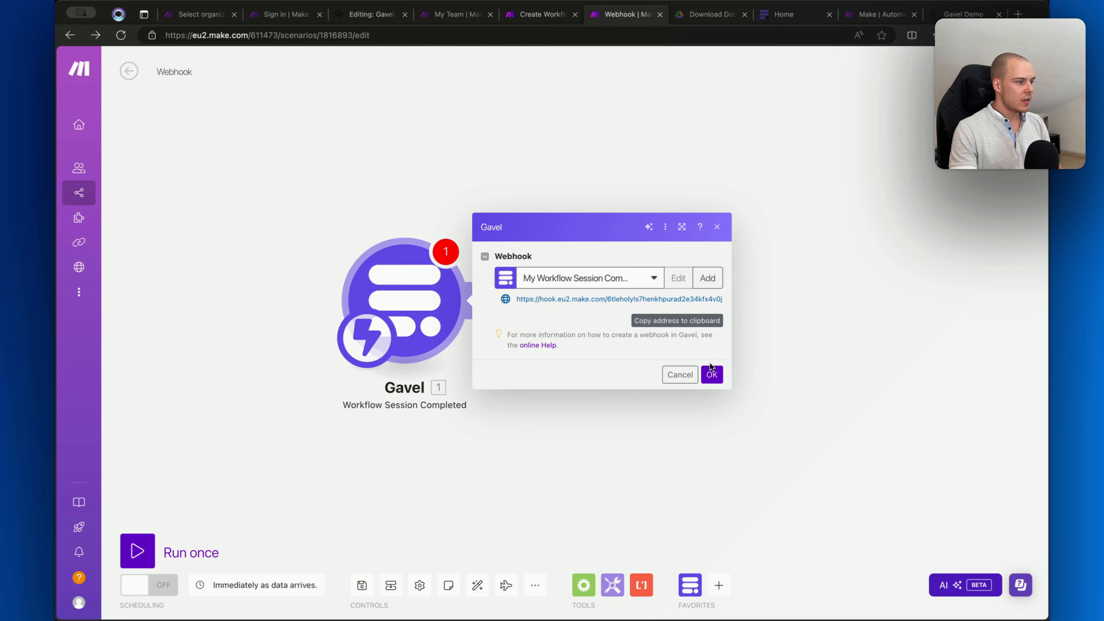
pyautogui.click(712, 373)
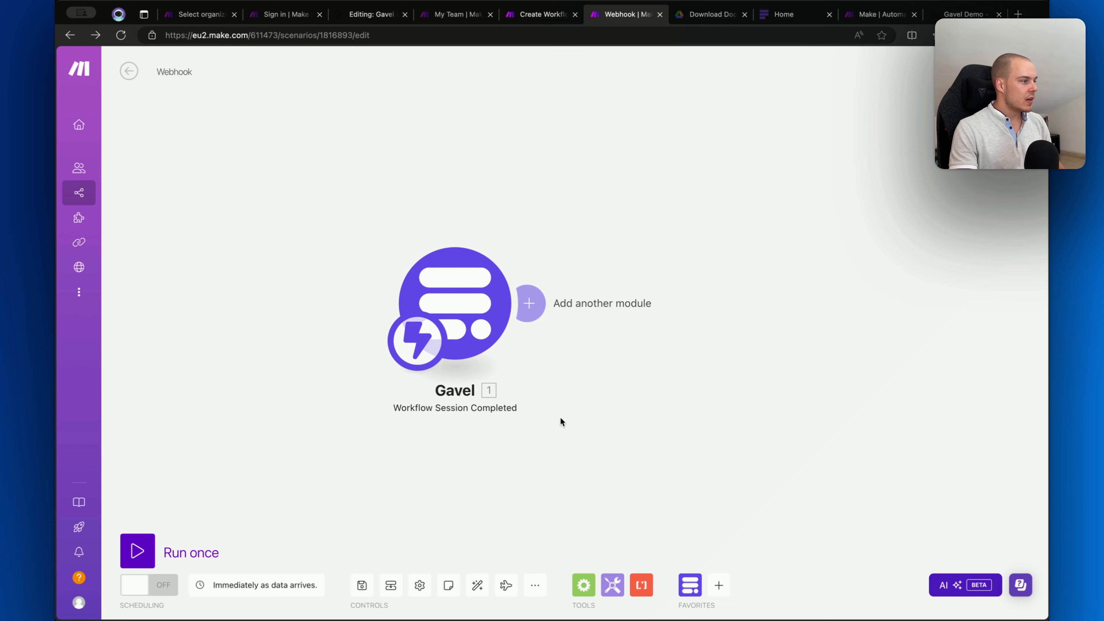
pyautogui.click(138, 551)
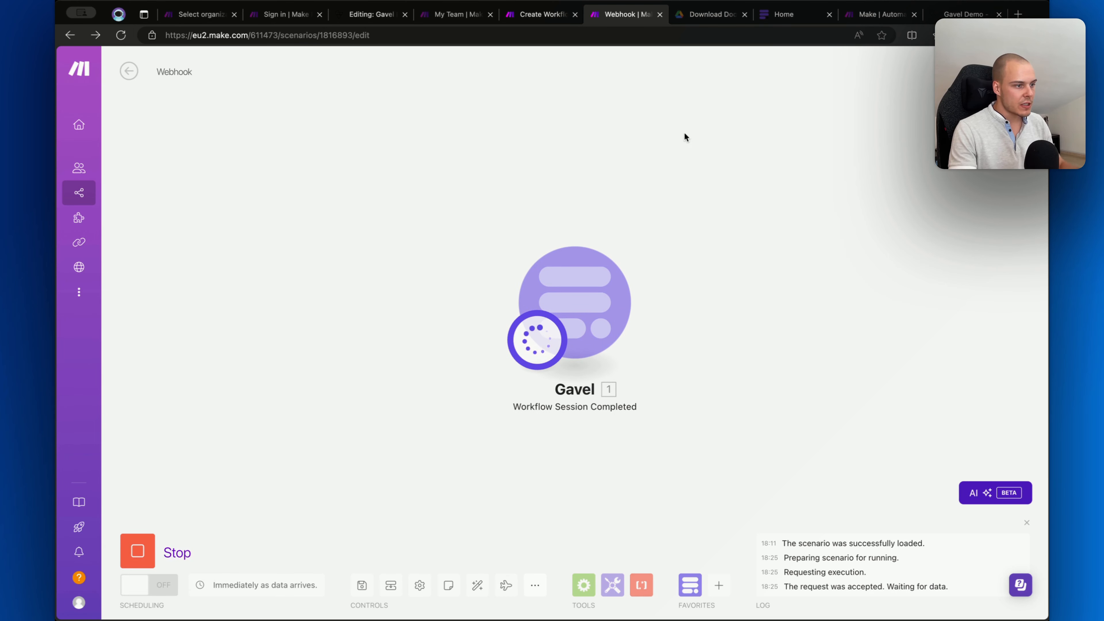
pyautogui.click(548, 18)
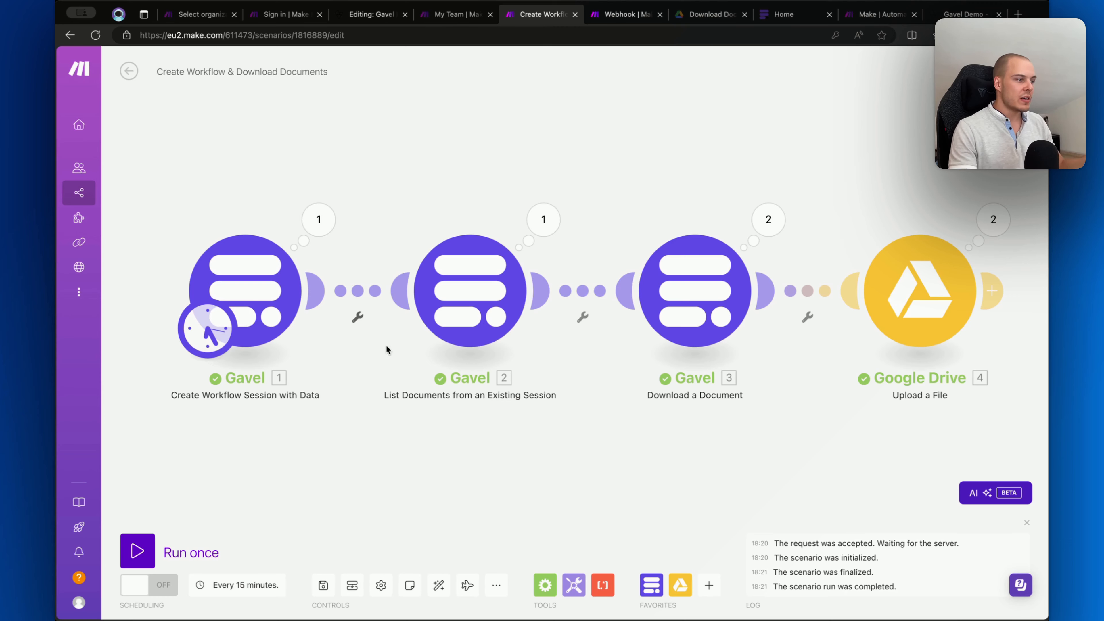
# - Unlink module 1 from module 2 and run only the Create Workflow Session module
pyautogui.click(415, 317)
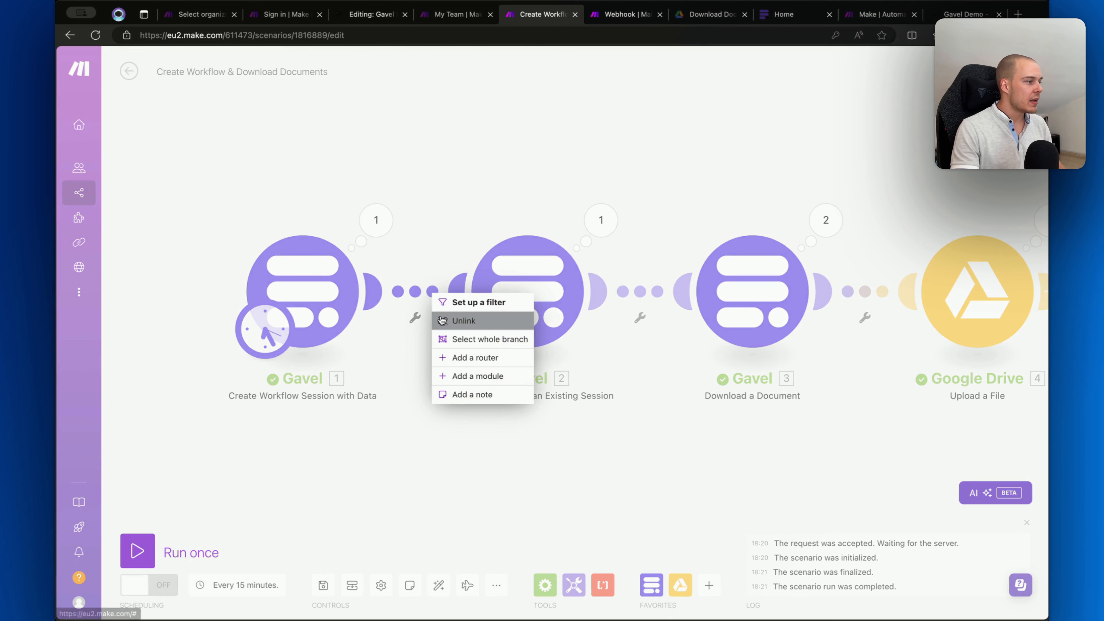
pyautogui.click(450, 320)
pyautogui.hscroll(-3, 322, 354)
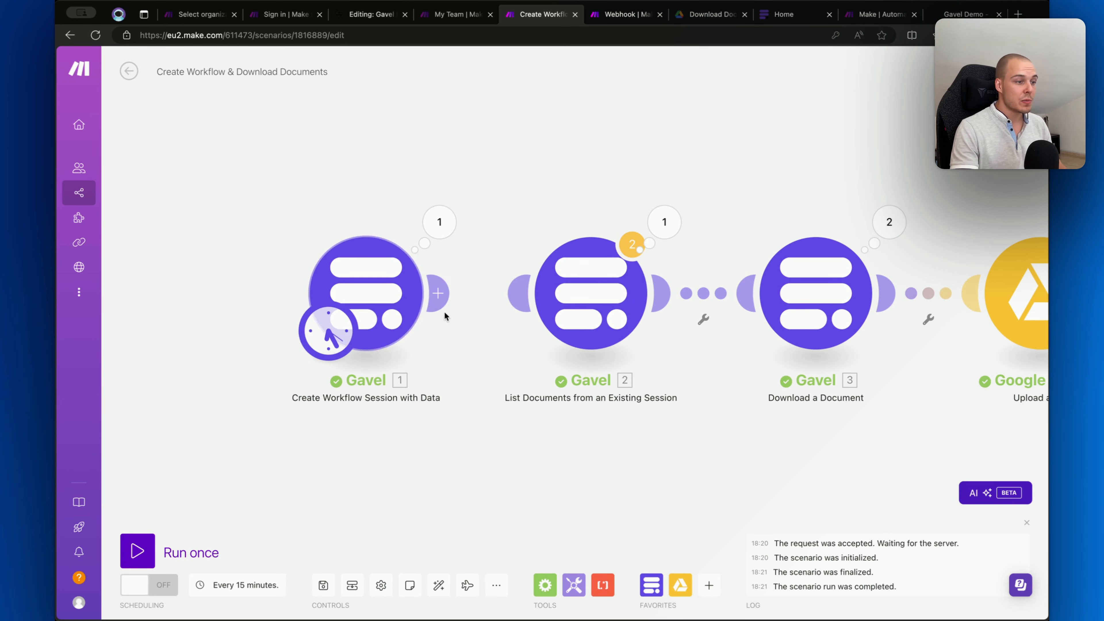
pyautogui.rightClick(384, 292)
pyautogui.click(396, 322)
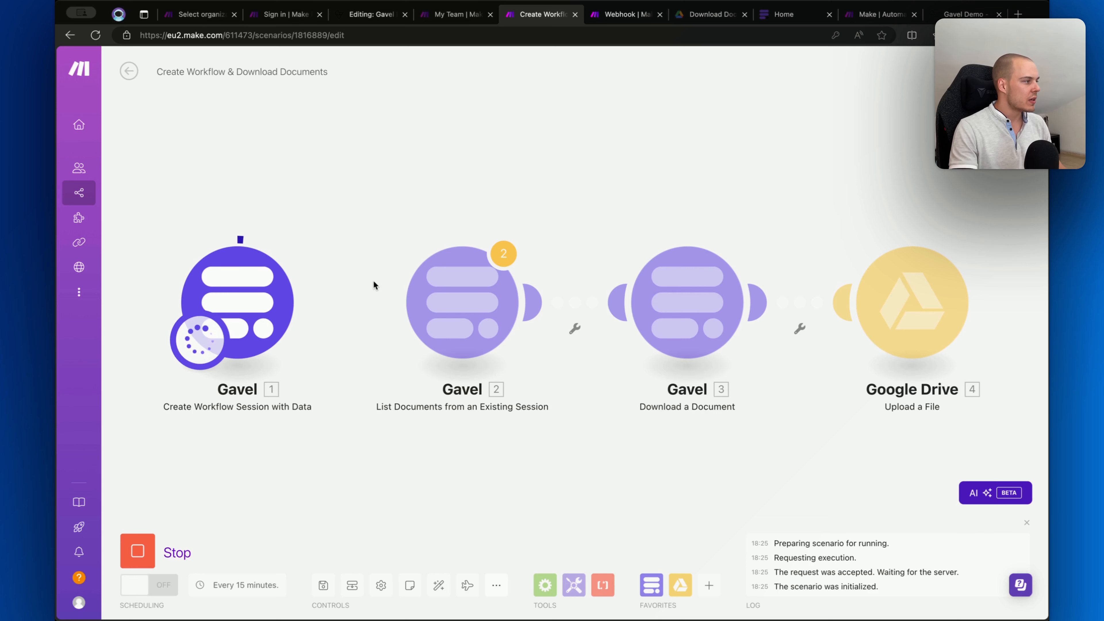
# - Inspect the Webhook trigger's received client data and the files.zip in its Files collection
pyautogui.click(626, 14)
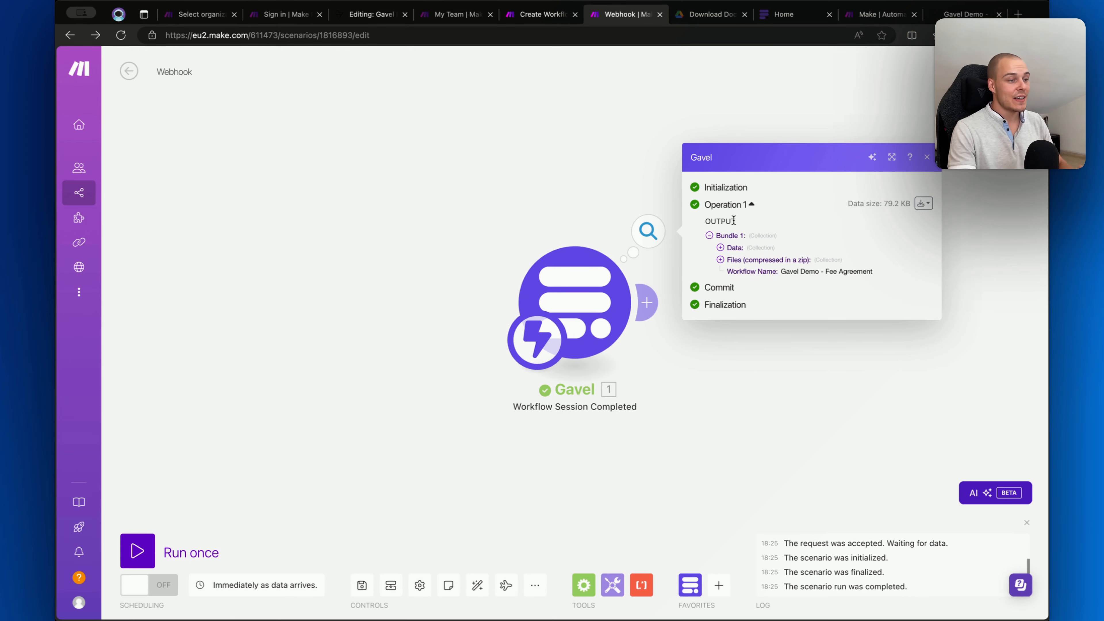
pyautogui.moveTo(591, 209); pyautogui.dragTo(512, 212)
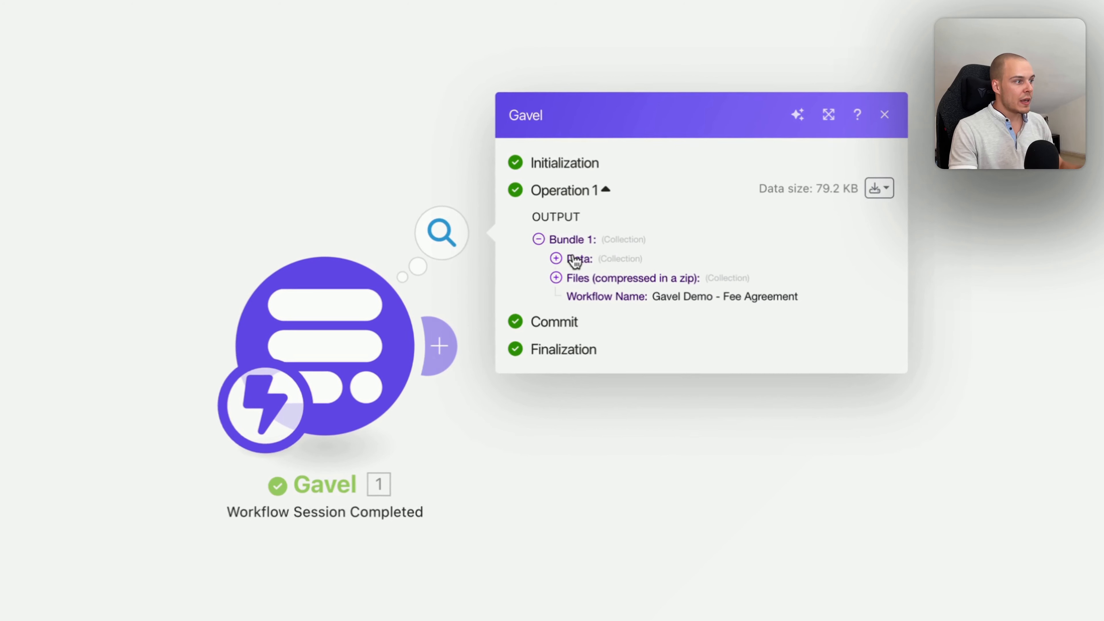
pyautogui.click(573, 260)
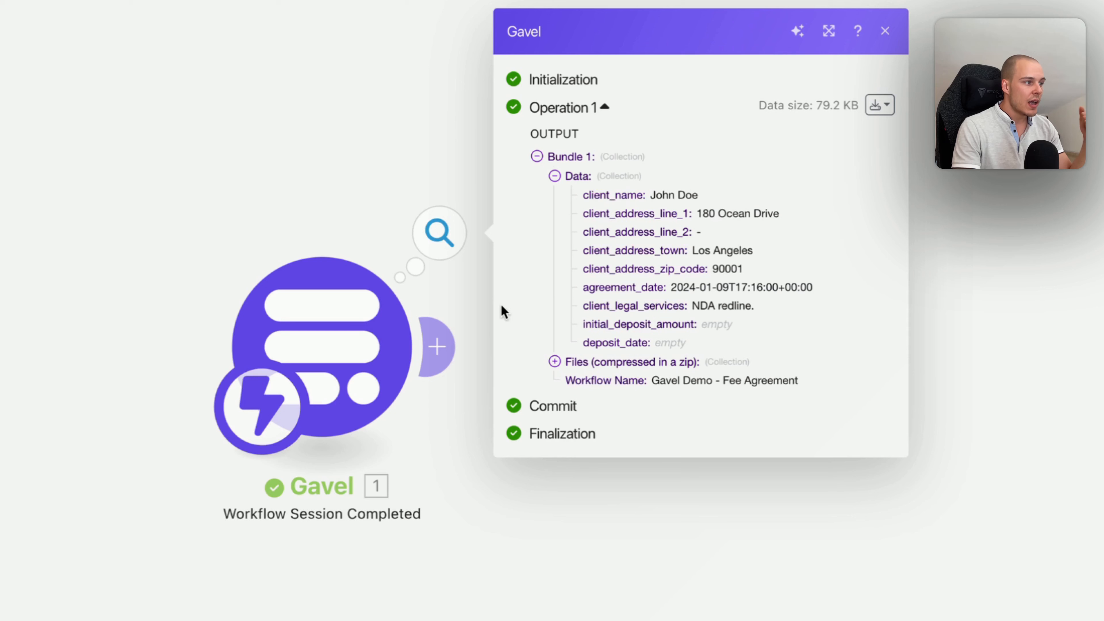
pyautogui.click(583, 368)
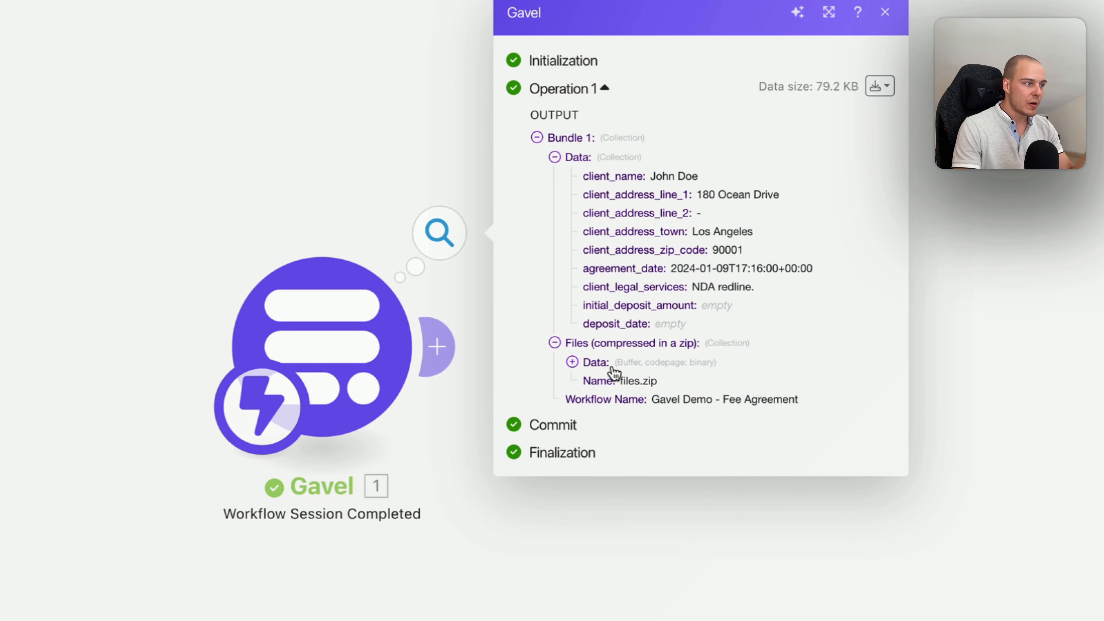
pyautogui.click(643, 363)
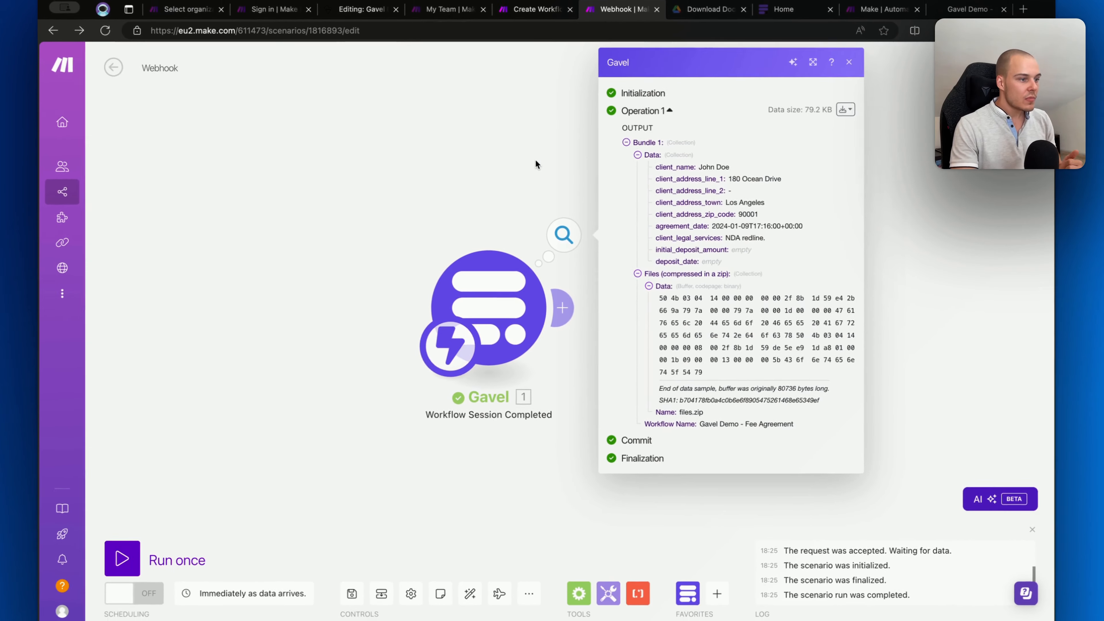
pyautogui.click(537, 163)
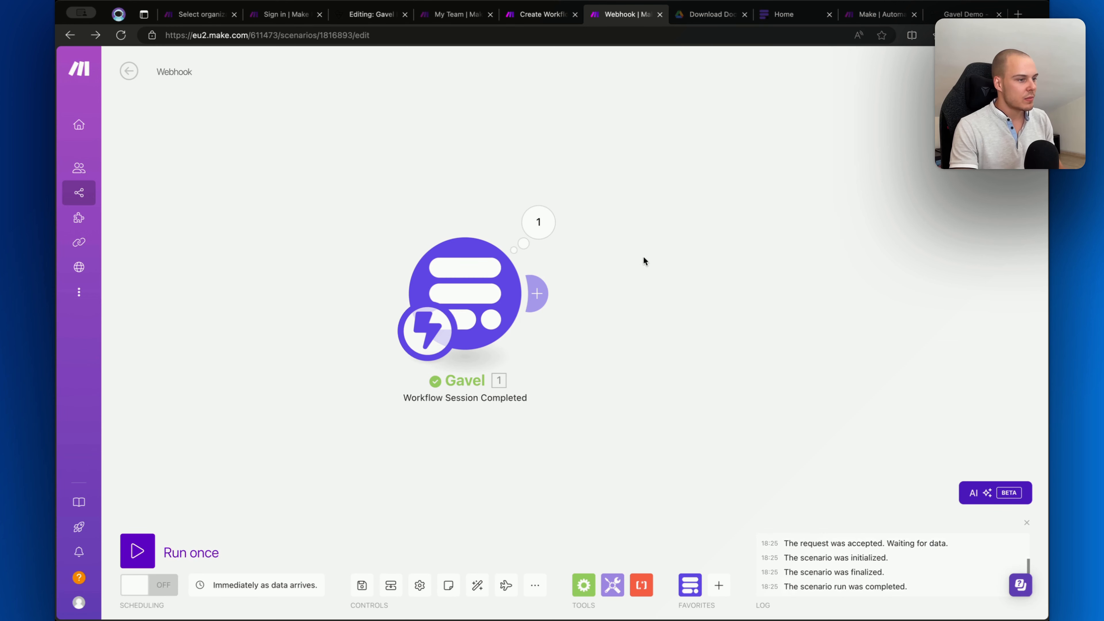
# - Add an Archive 'Extract an archive' module after the Gavel trigger, using the Gavel files.zip as its file
pyautogui.moveTo(643, 256); pyautogui.dragTo(576, 245)
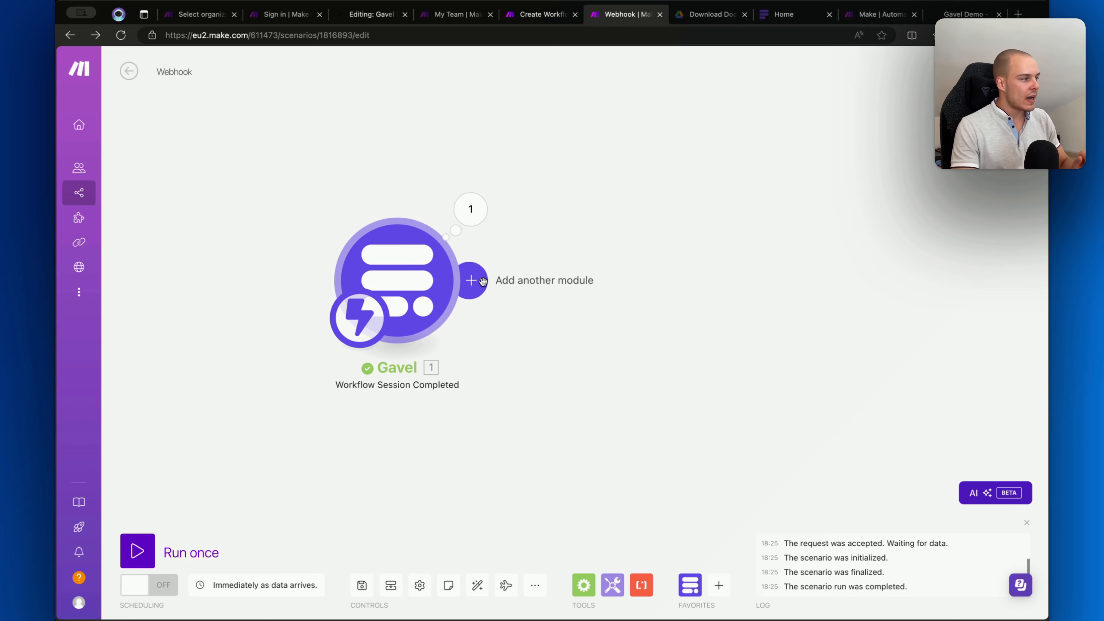
pyautogui.click(483, 283)
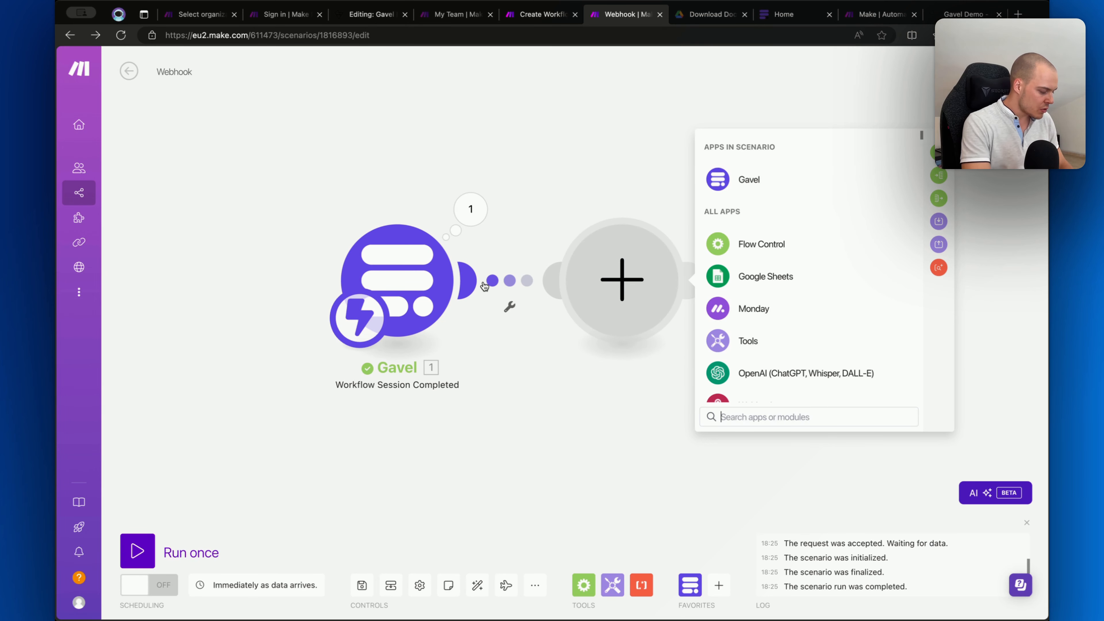
pyautogui.write('arr')
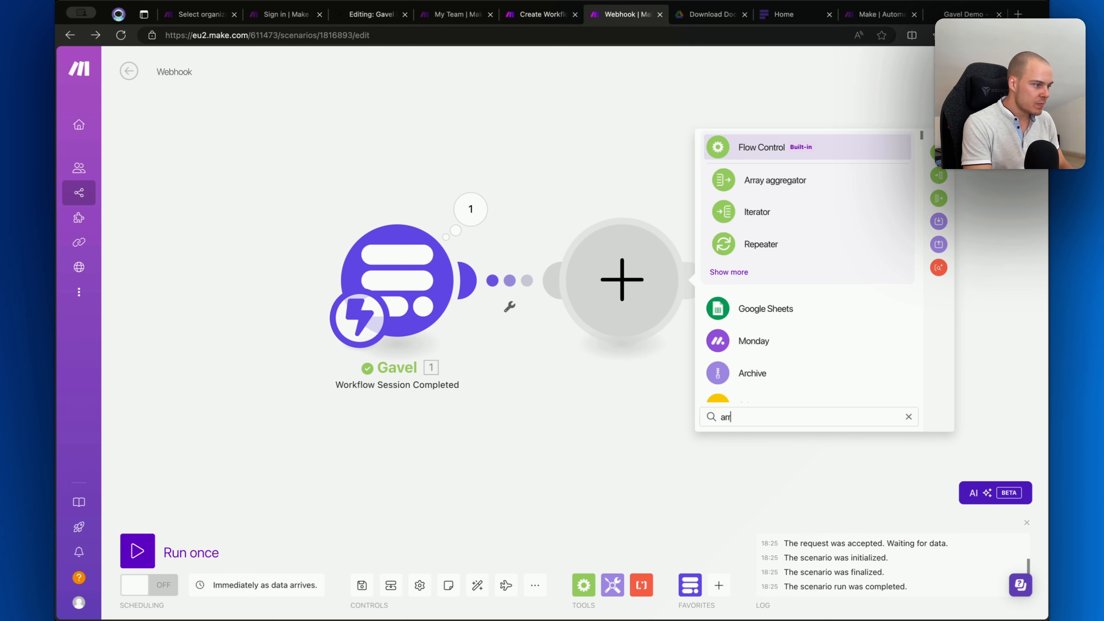
pyautogui.click(752, 374)
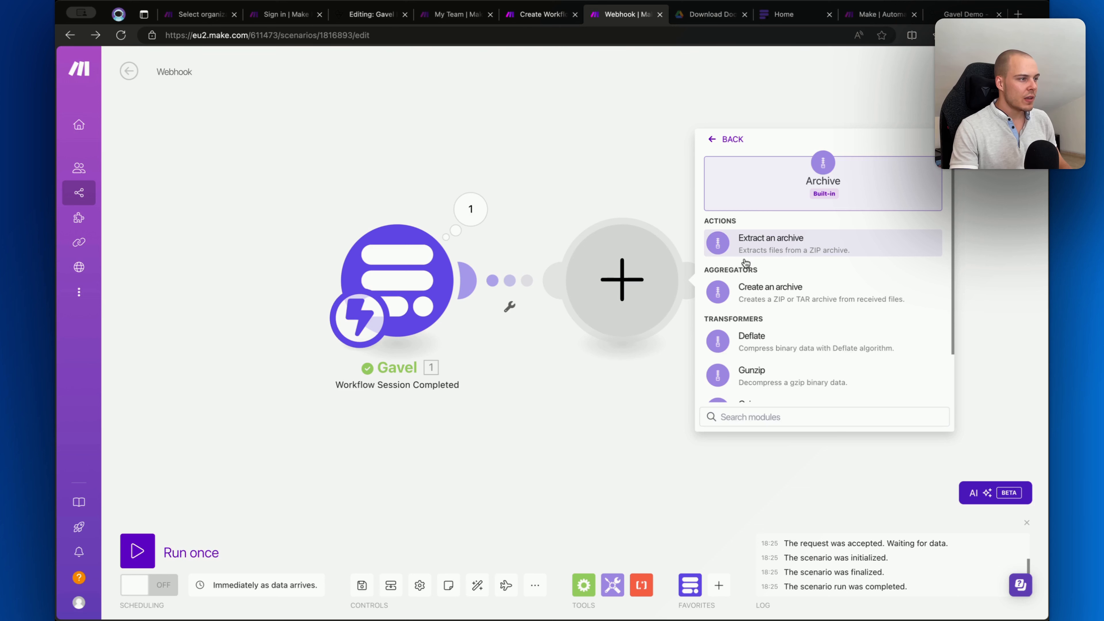
pyautogui.click(813, 254)
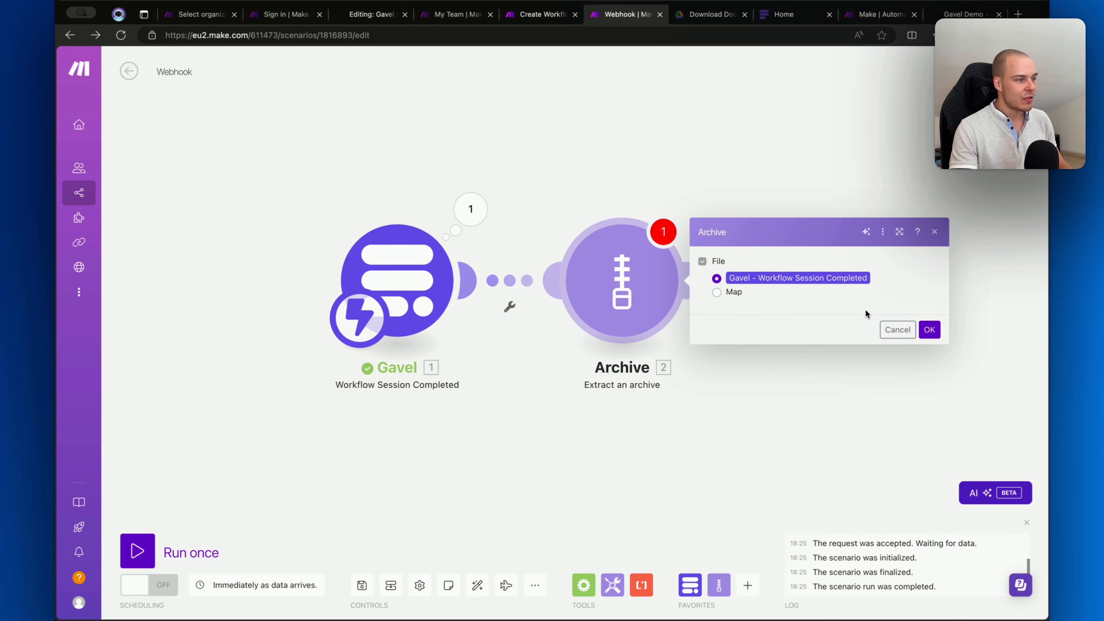
pyautogui.click(929, 329)
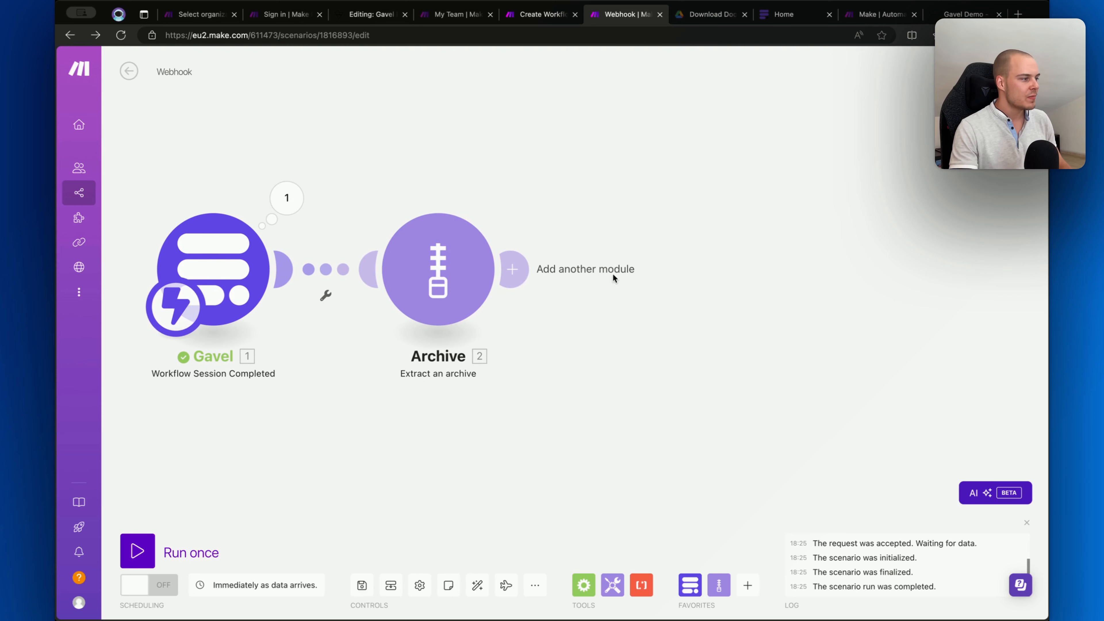
# - Add a Google Drive Upload a File step sending the extracted archive files to Gavel Demo / Webhook
pyautogui.click(506, 277)
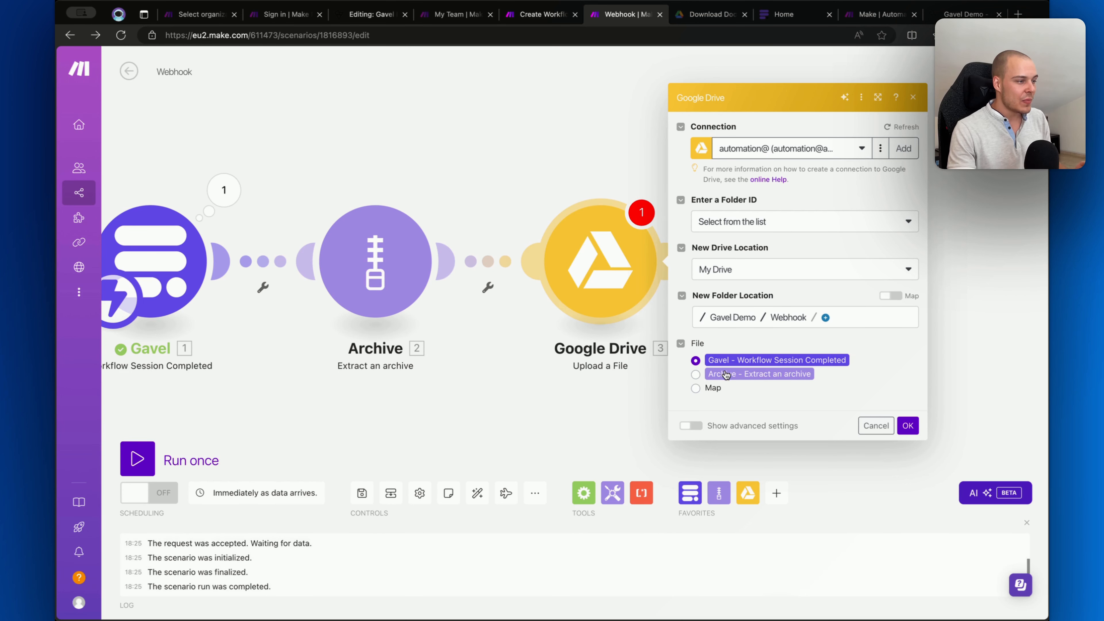
pyautogui.click(727, 376)
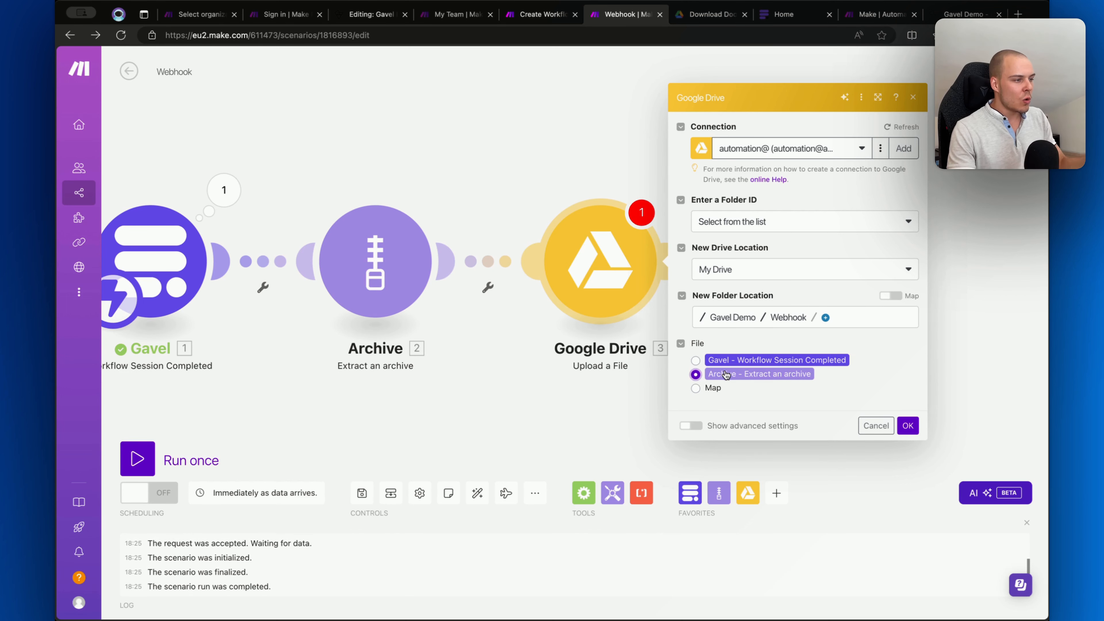
pyautogui.click(786, 390)
pyautogui.click(741, 344)
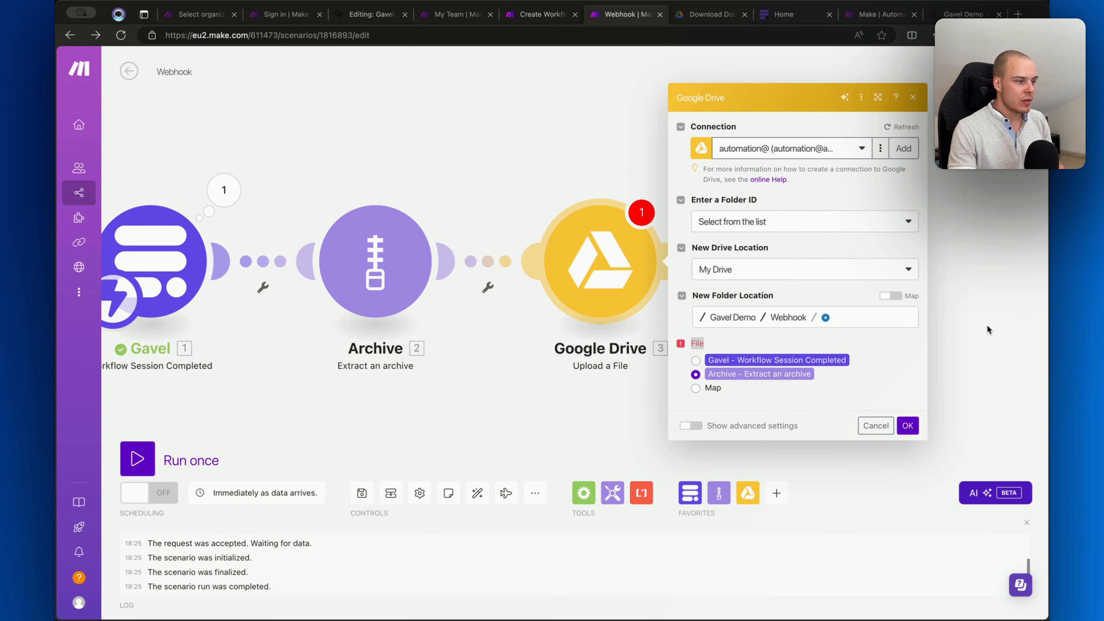
pyautogui.click(908, 426)
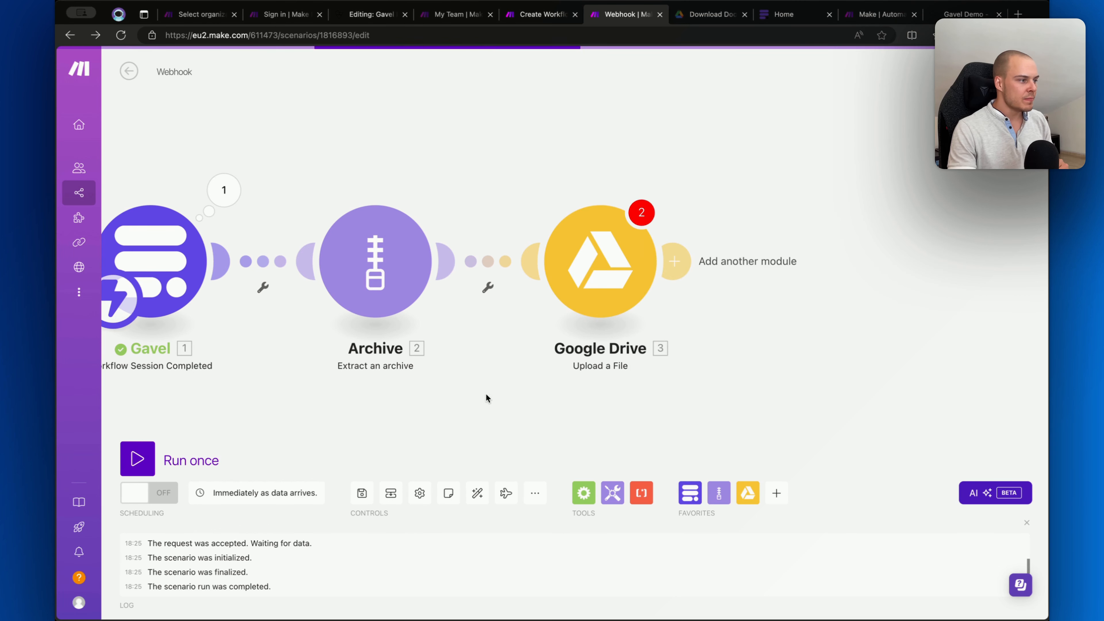
# - Recheck the Google Drive upload settings and save the scenario
pyautogui.click(601, 286)
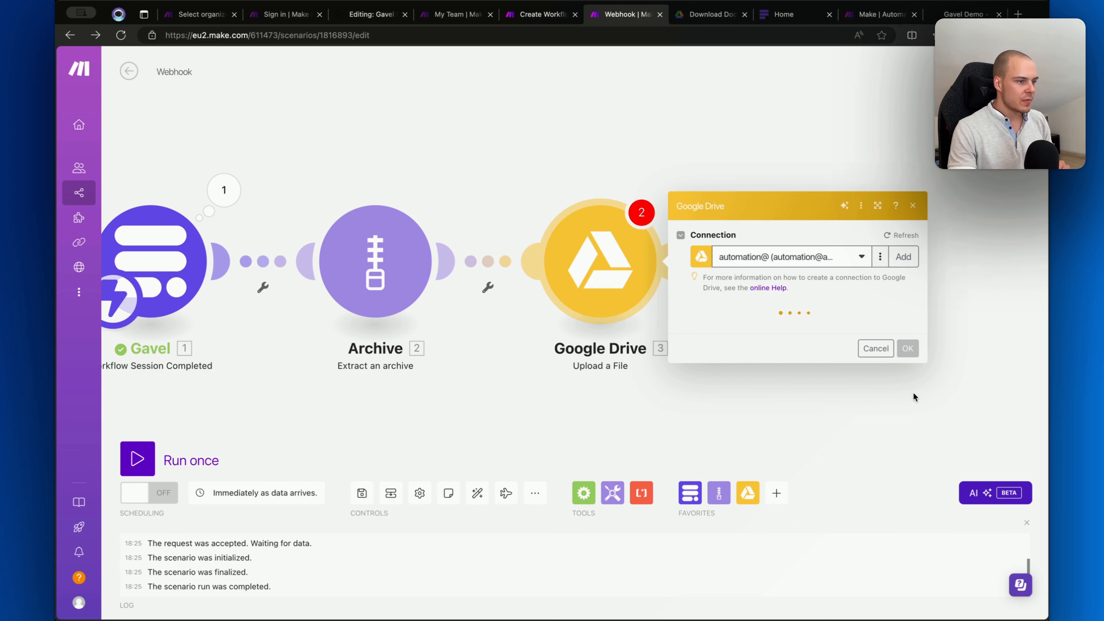
pyautogui.click(907, 425)
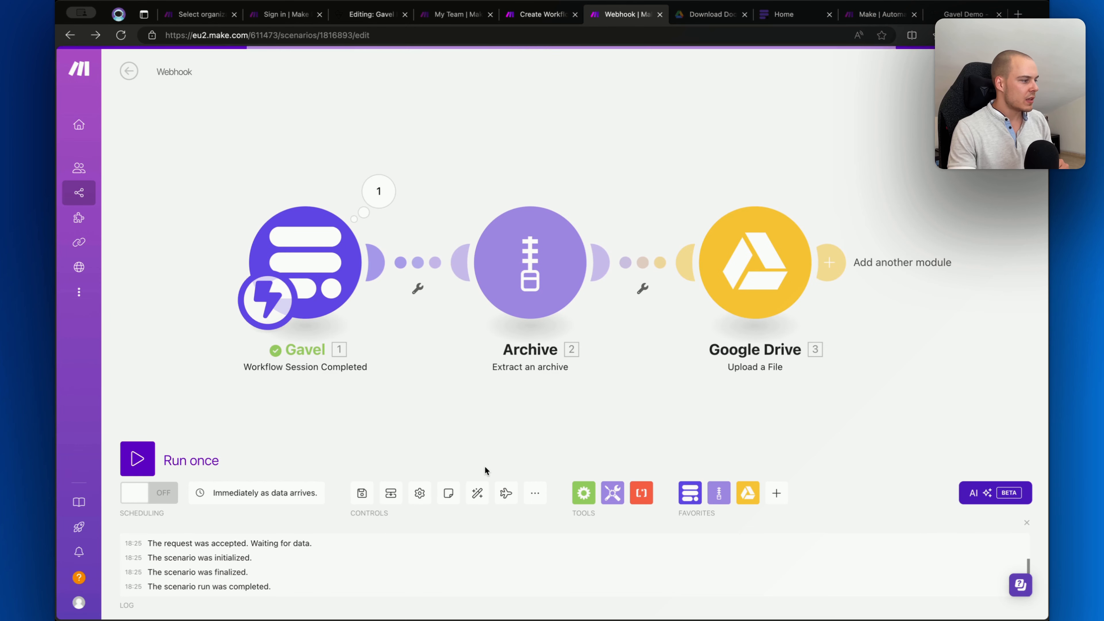
pyautogui.click(362, 493)
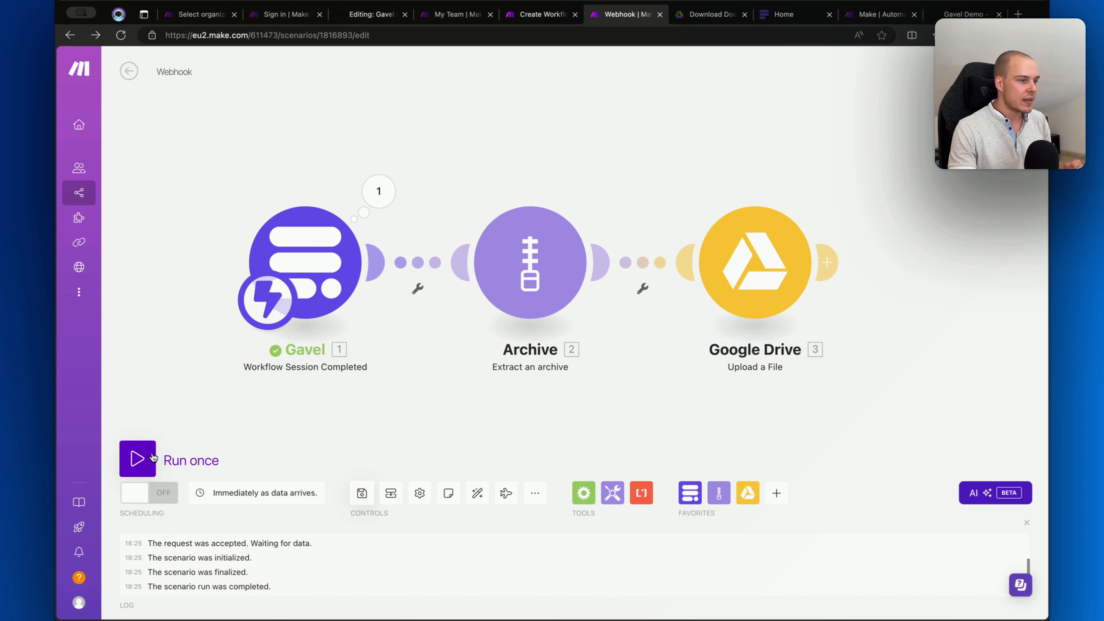
# - Run the Webhook scenario once, then fire it by running only the Create Workflow scenario's Gavel module
pyautogui.click(138, 458)
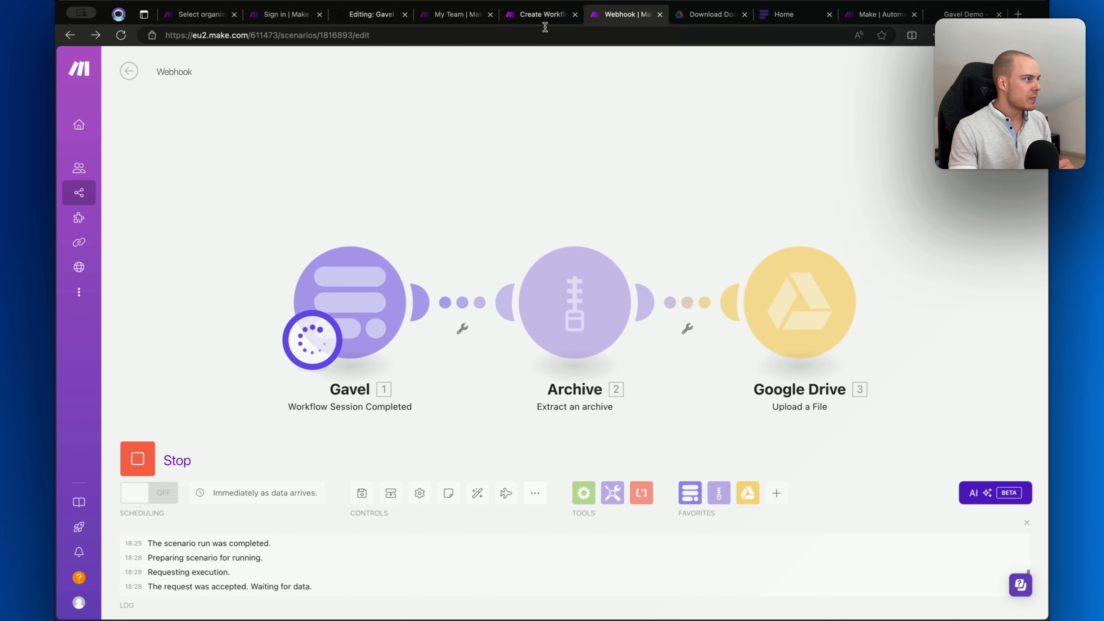
pyautogui.click(543, 15)
pyautogui.click(224, 168)
pyautogui.rightClick(291, 291)
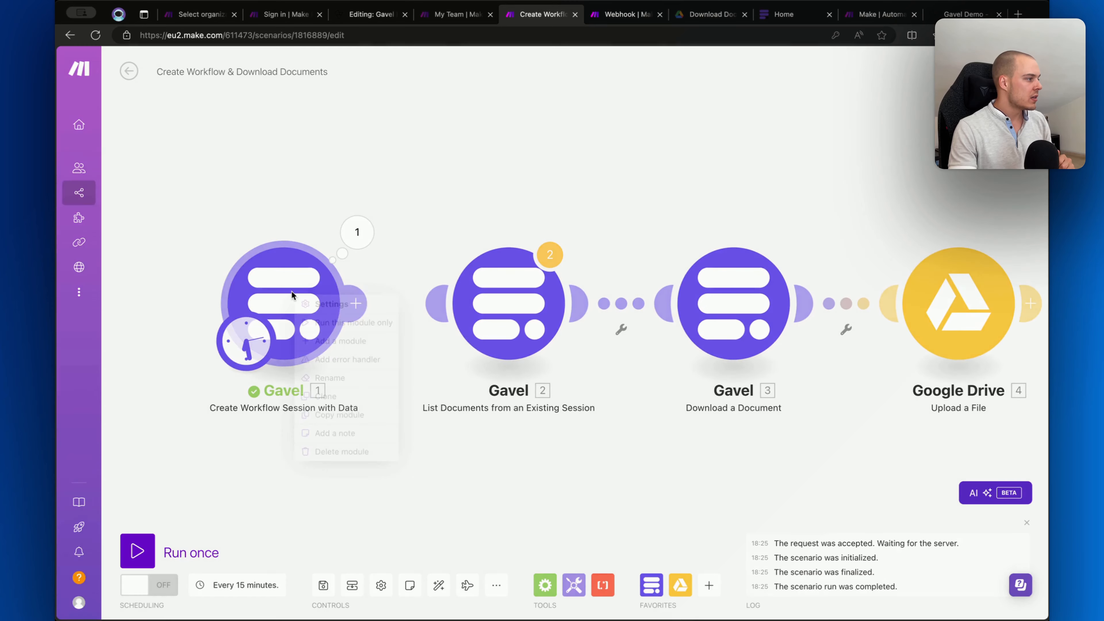
pyautogui.click(311, 323)
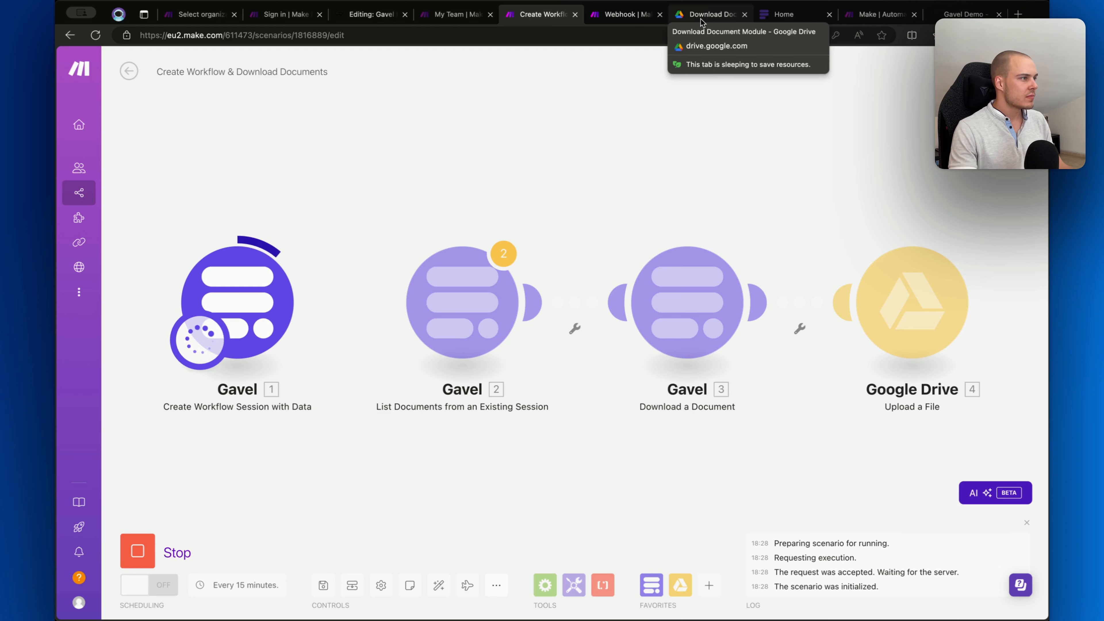
pyautogui.click(638, 20)
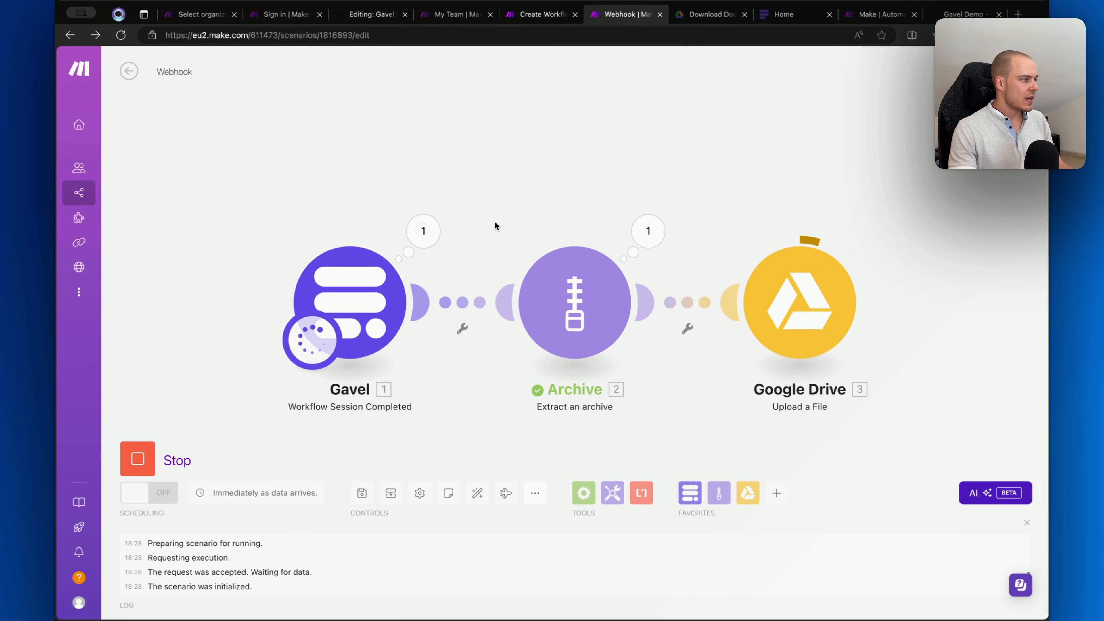
pyautogui.moveTo(506, 204); pyautogui.dragTo(441, 195)
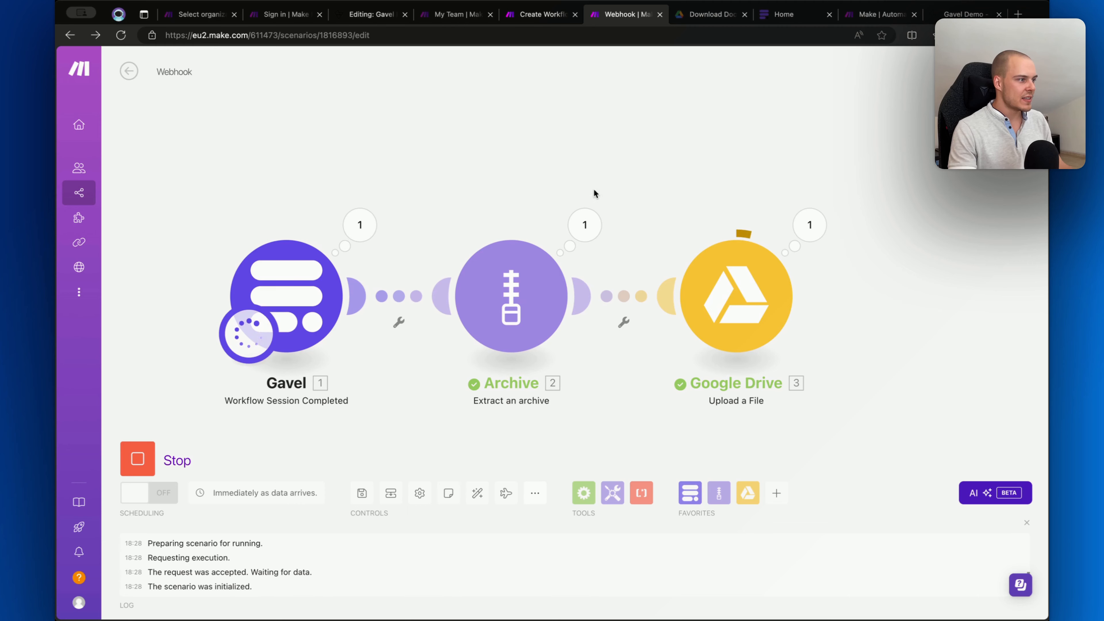
# - In Google Drive, go up to the Gavel Demo folder and open its Webhook subfolder
pyautogui.click(708, 17)
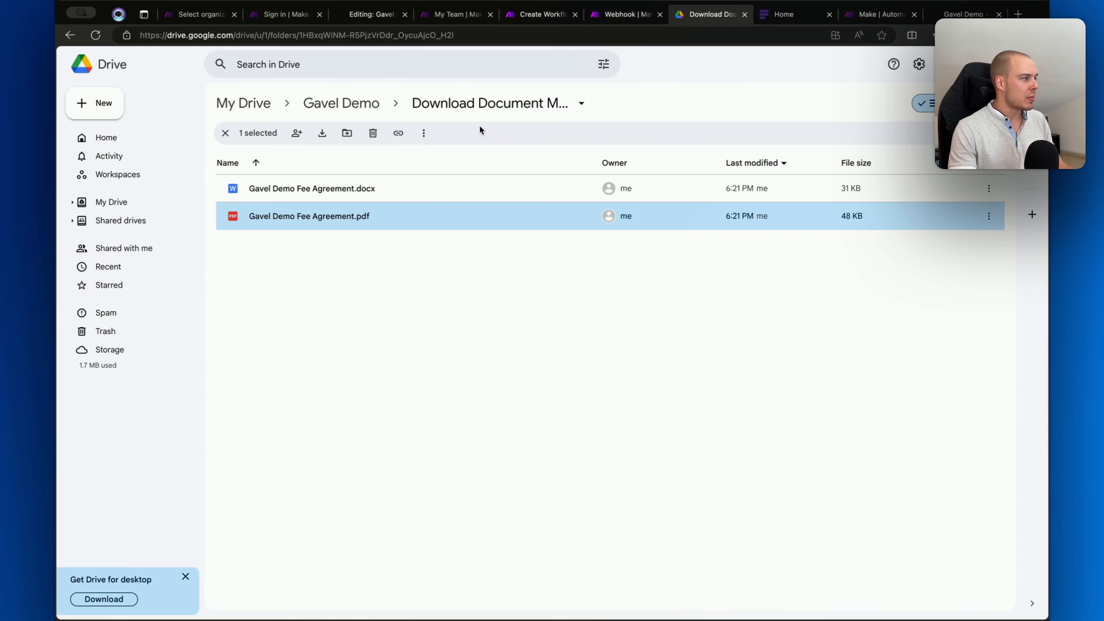
pyautogui.click(368, 106)
pyautogui.click(320, 219)
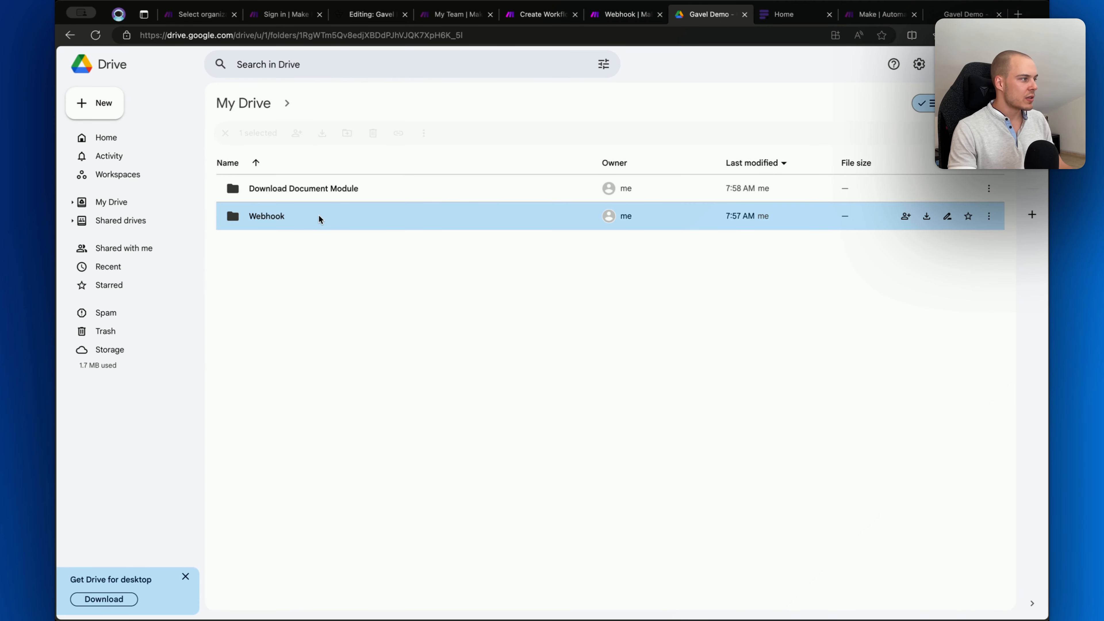
pyautogui.doubleClick(319, 219)
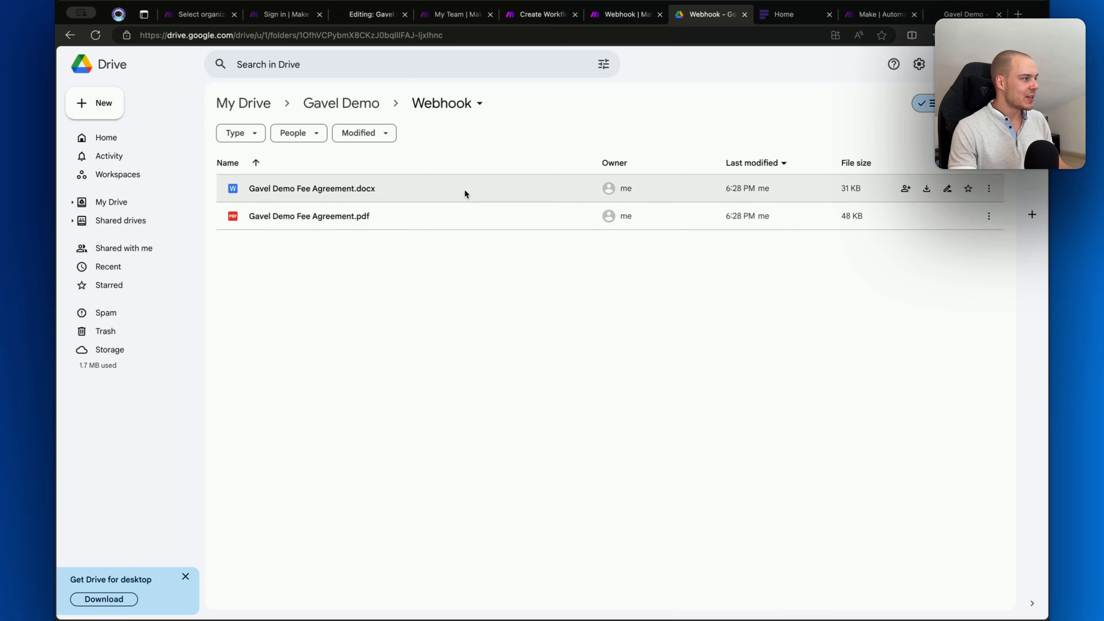
# - Preview Gavel Demo Fee Agreement.pdf, checking the $None deposit amount, then return to Make
pyautogui.doubleClick(376, 216)
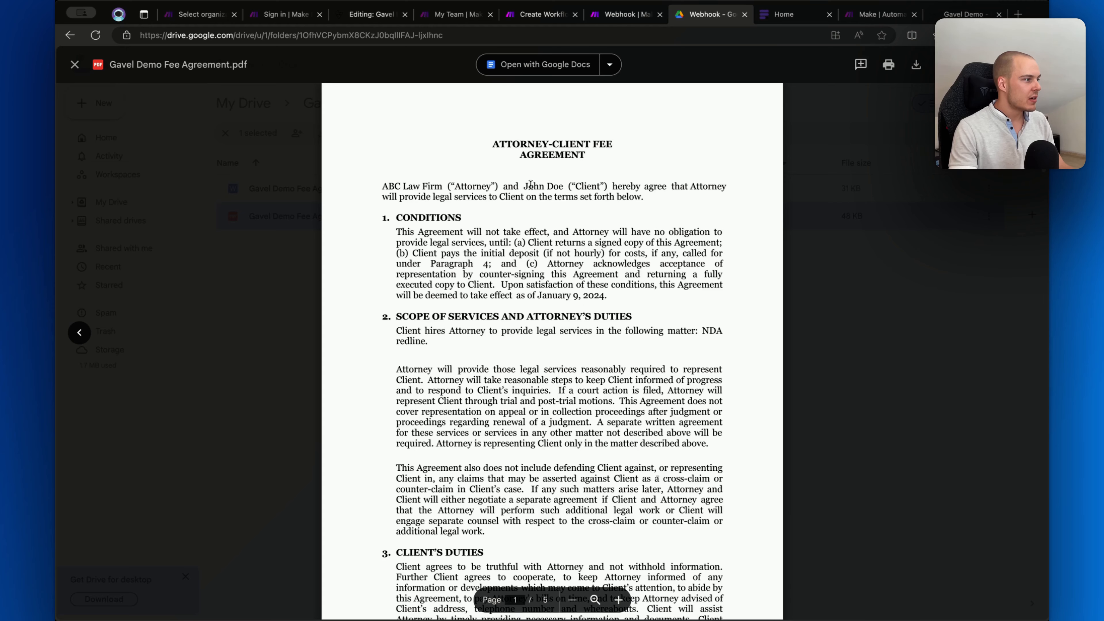
pyautogui.scroll(-5, 551, 370)
pyautogui.scroll(-5, 550, 370)
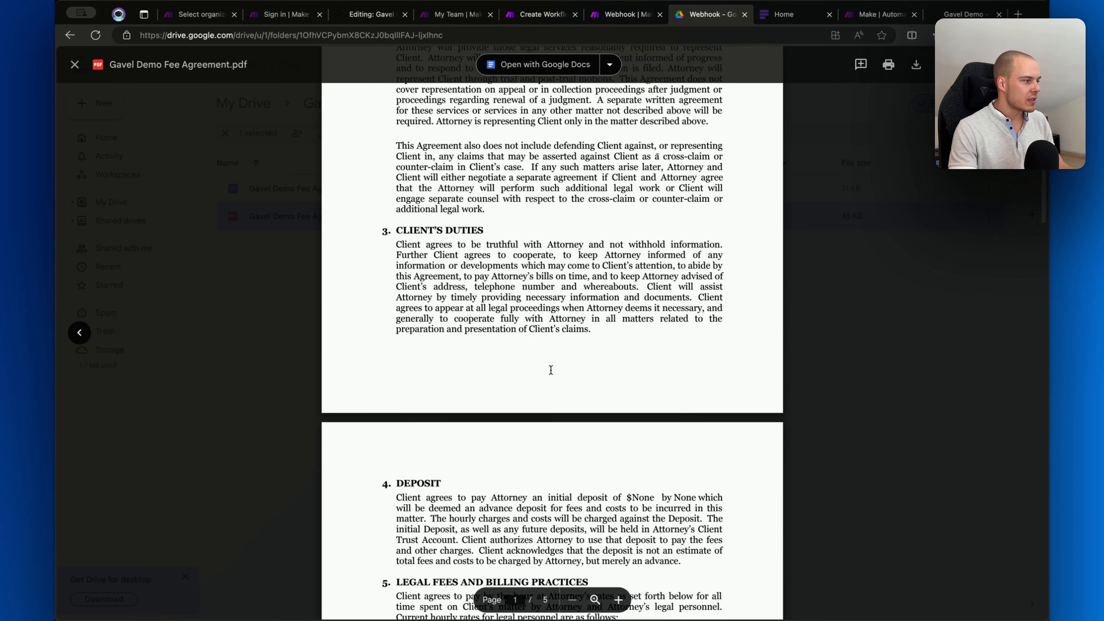
pyautogui.doubleClick(636, 366)
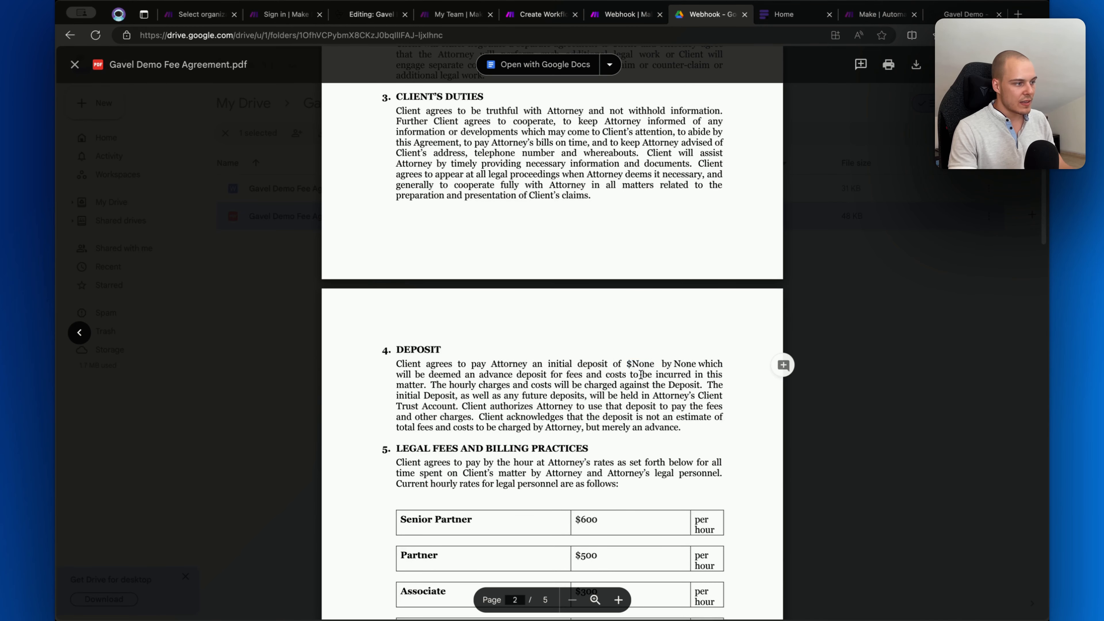
pyautogui.scroll(-20, 636, 367)
pyautogui.scroll(-10, 637, 382)
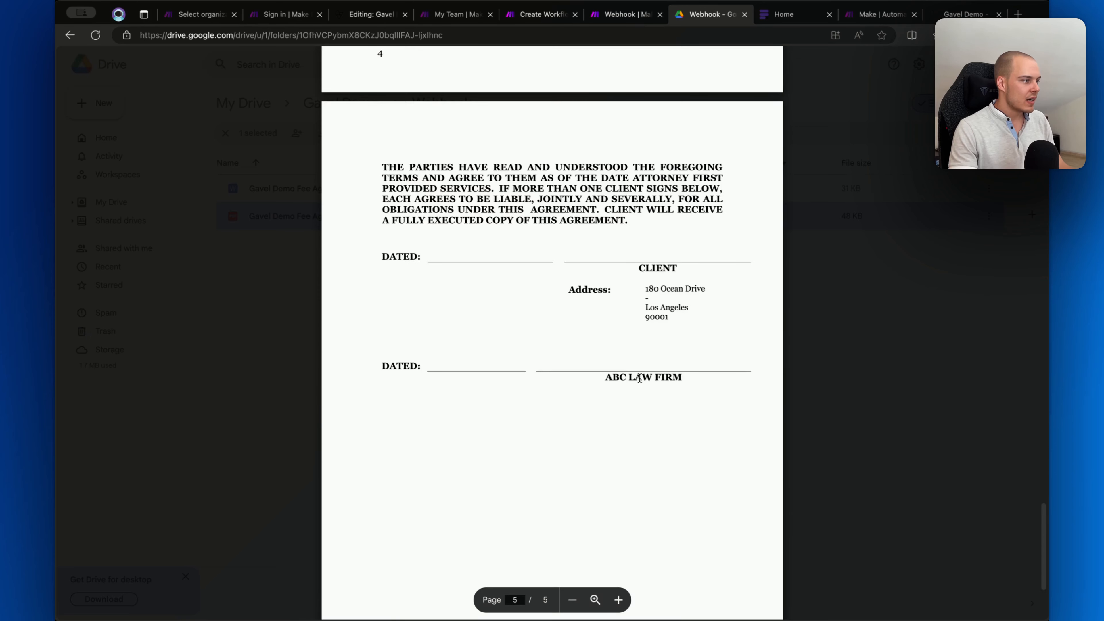
pyautogui.click(892, 322)
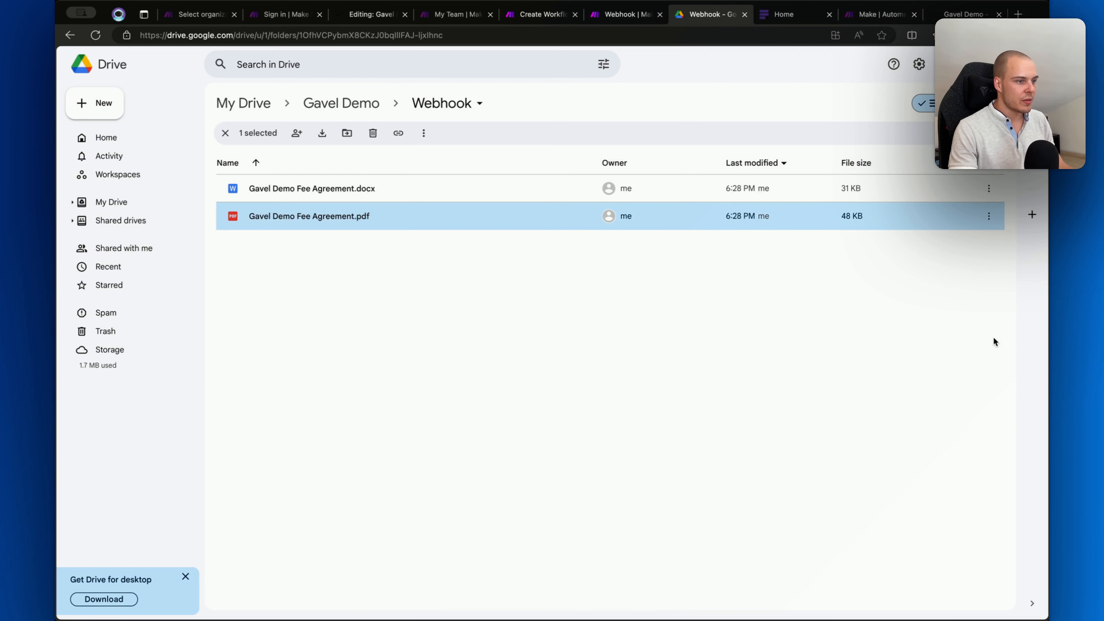
pyautogui.hotkey('ctrl', 'shift', 'Tab')
pyautogui.hotkey('ctrl', 'shift', 'Tab')
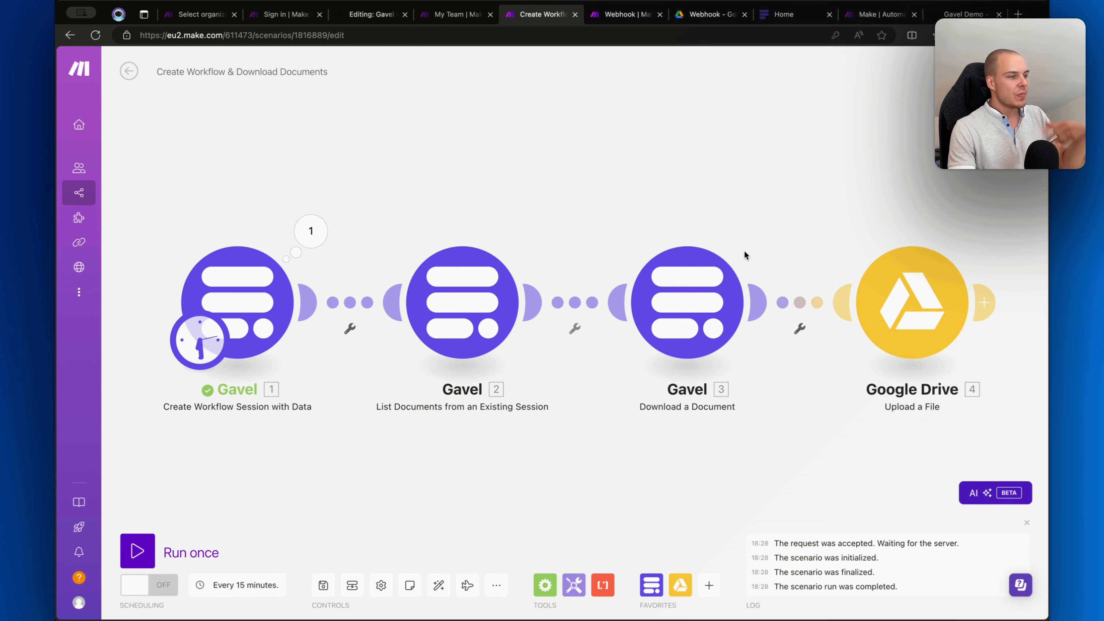
# - Review the Webhook scenario's completed run, then go back to the Create Workflow scenario
pyautogui.click(638, 18)
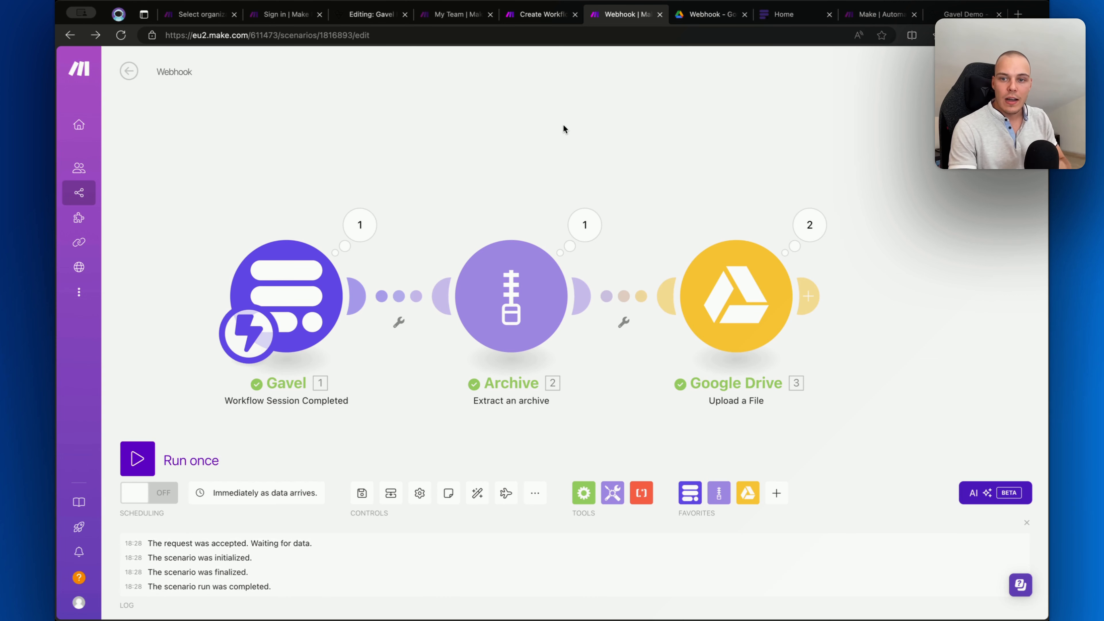
pyautogui.hotkey('ctrl', 'shift', 'Tab')
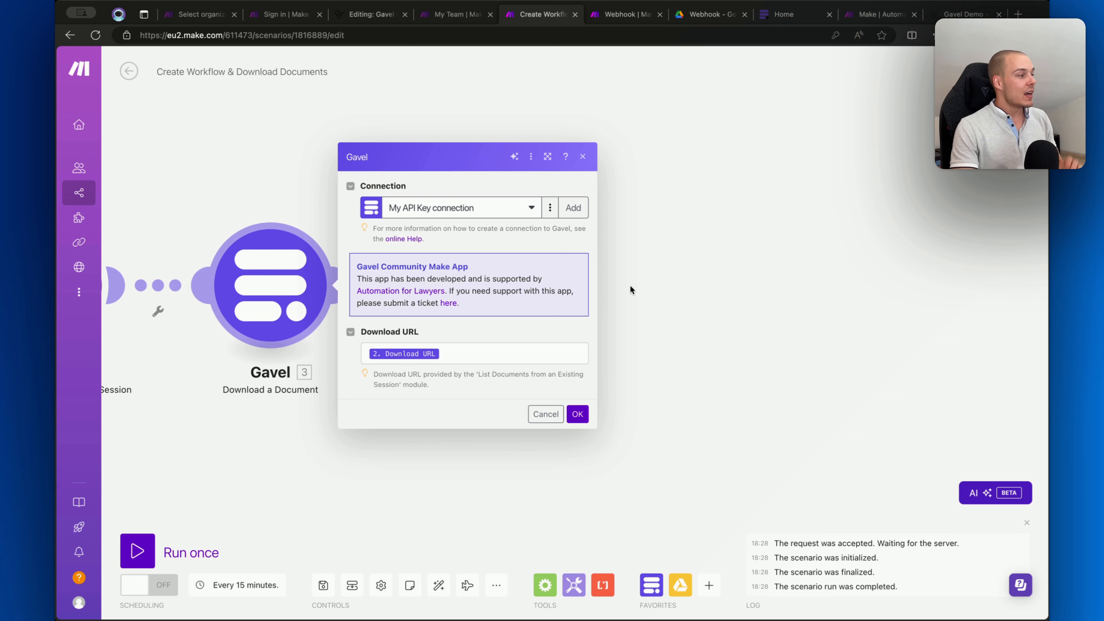
pyautogui.click(452, 304)
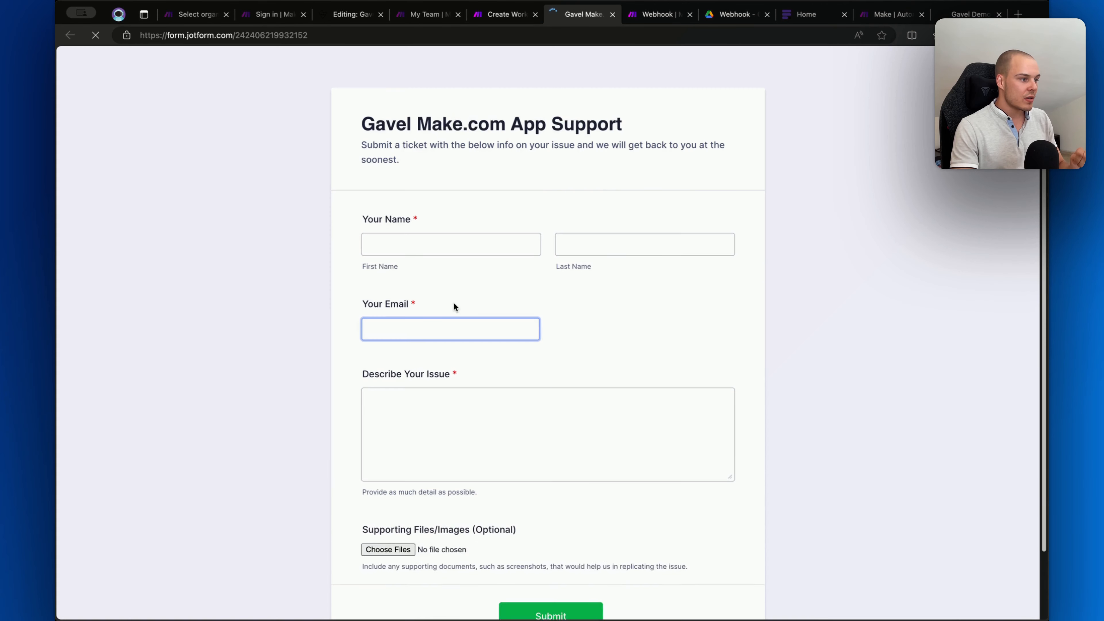
pyautogui.click(451, 246)
pyautogui.scroll(-3, 475, 377)
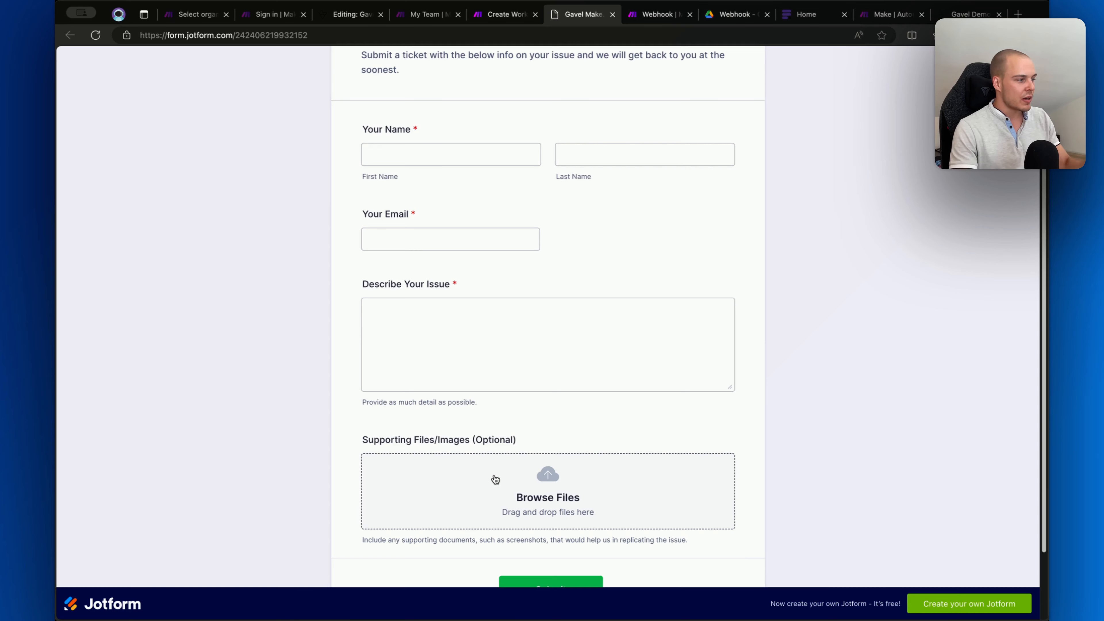
pyautogui.scroll(2, 532, 362)
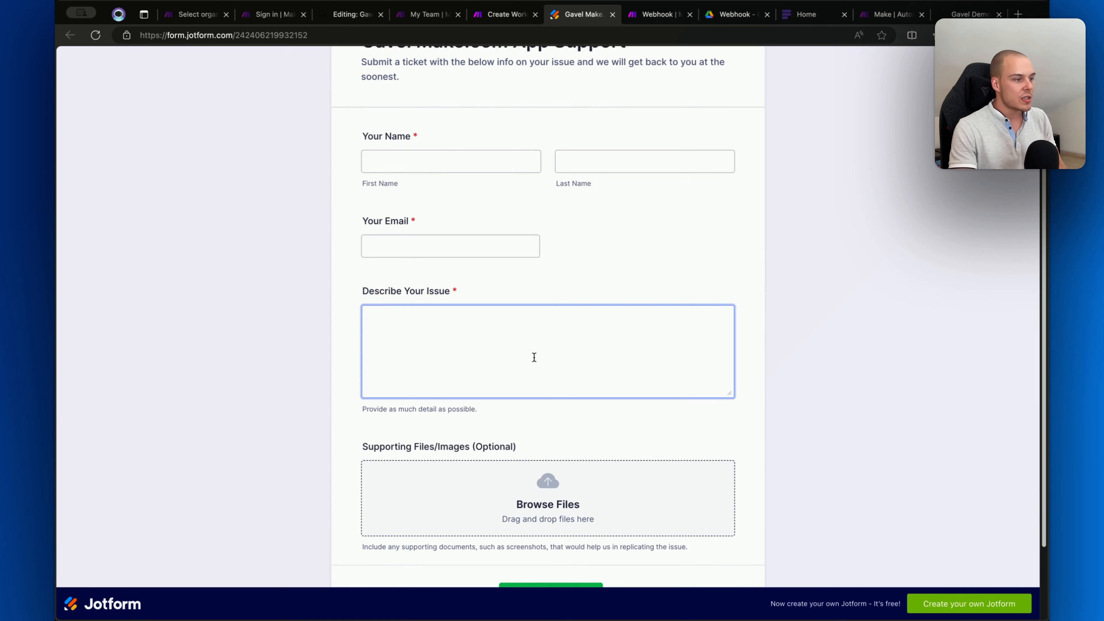
pyautogui.click(507, 15)
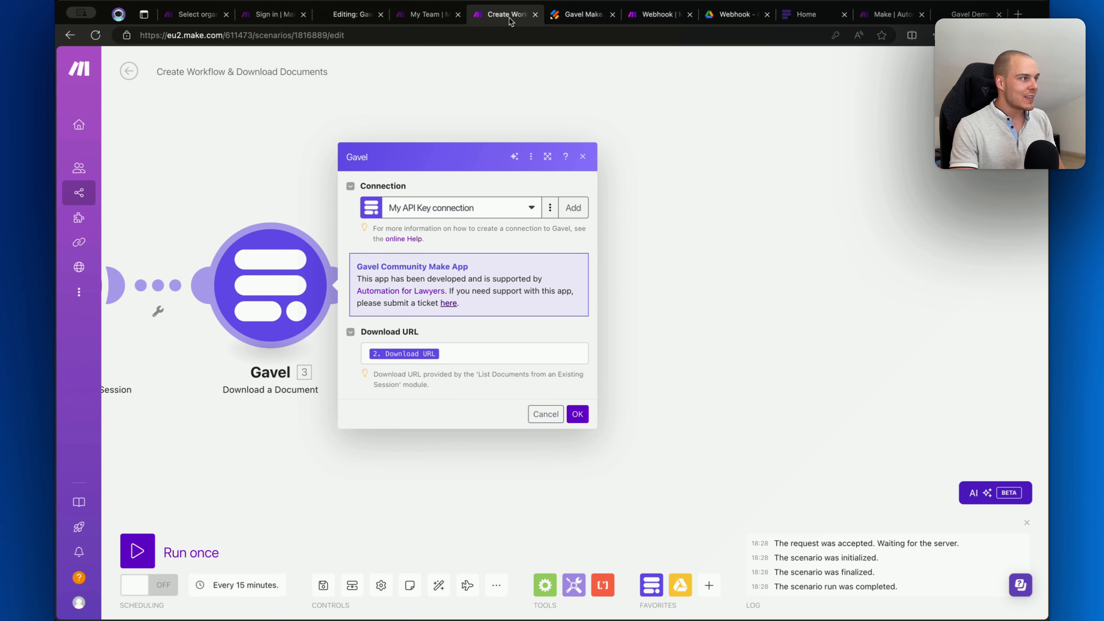